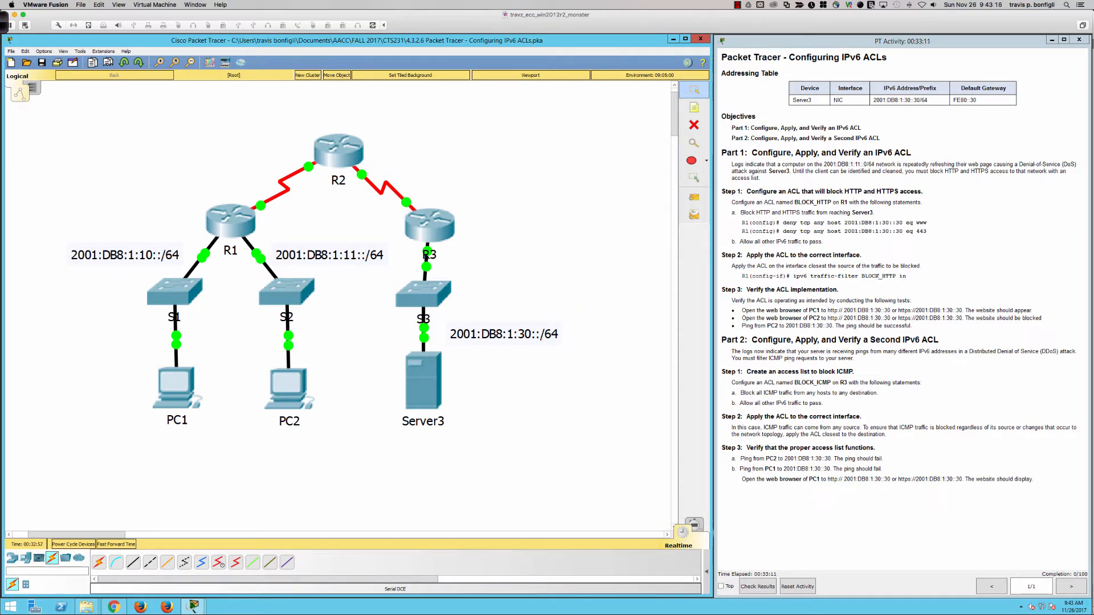
Open router R1's command line interface in a widened window placed below the routers in the topology.
click(224, 226)
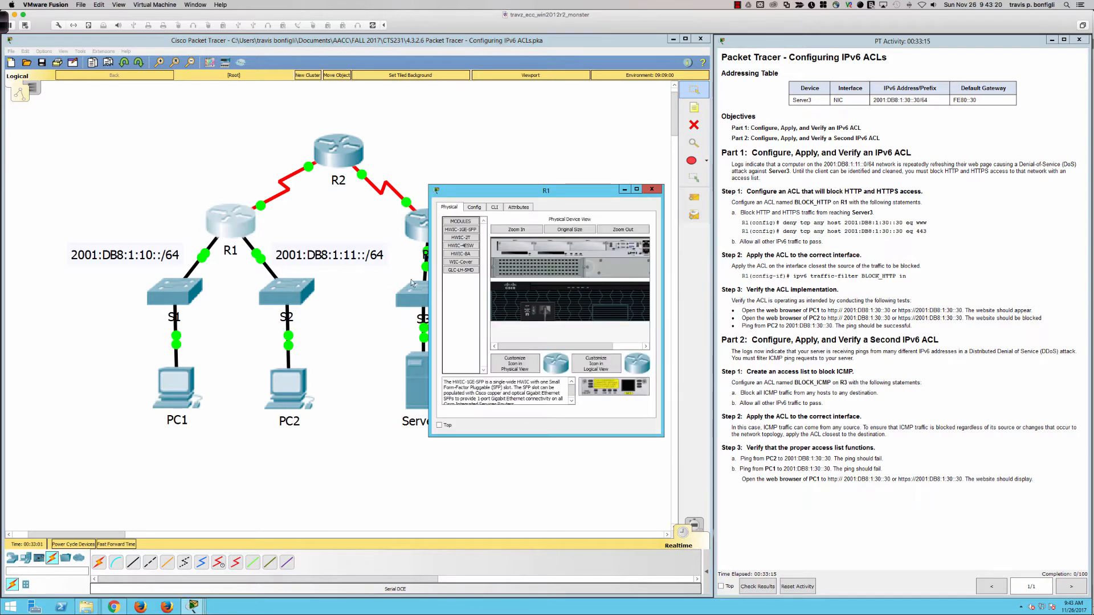
drag(429, 279, 351, 279)
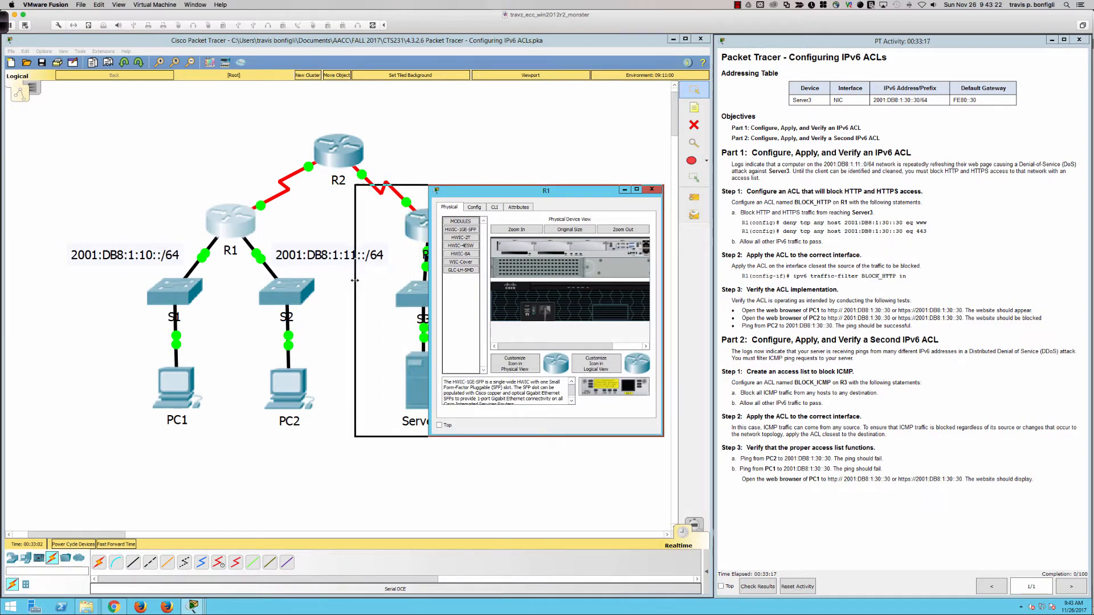
click(345, 279)
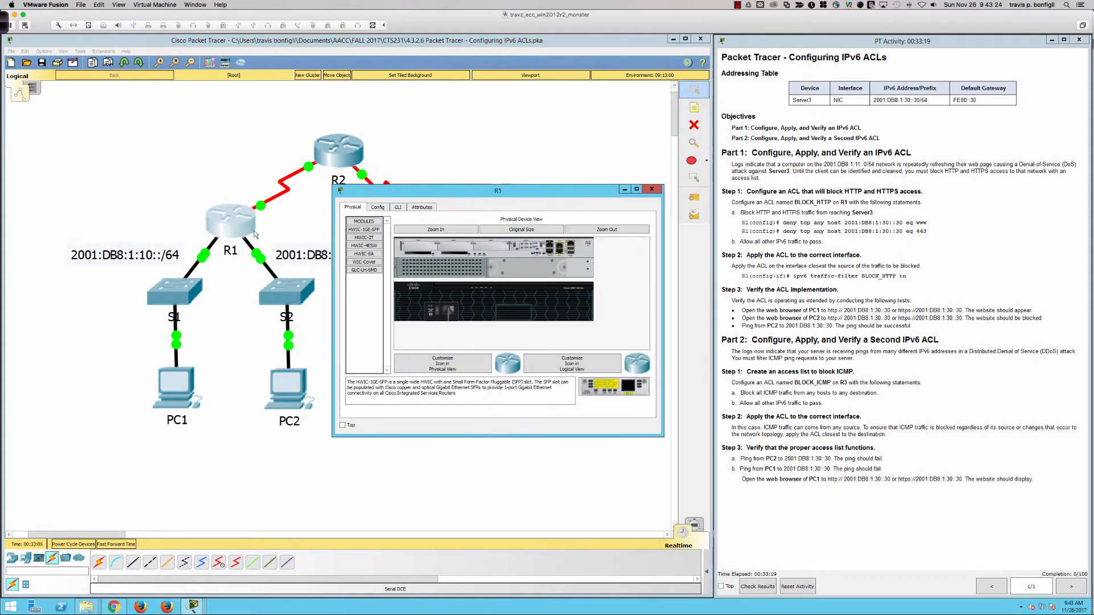
drag(332, 263, 15, 263)
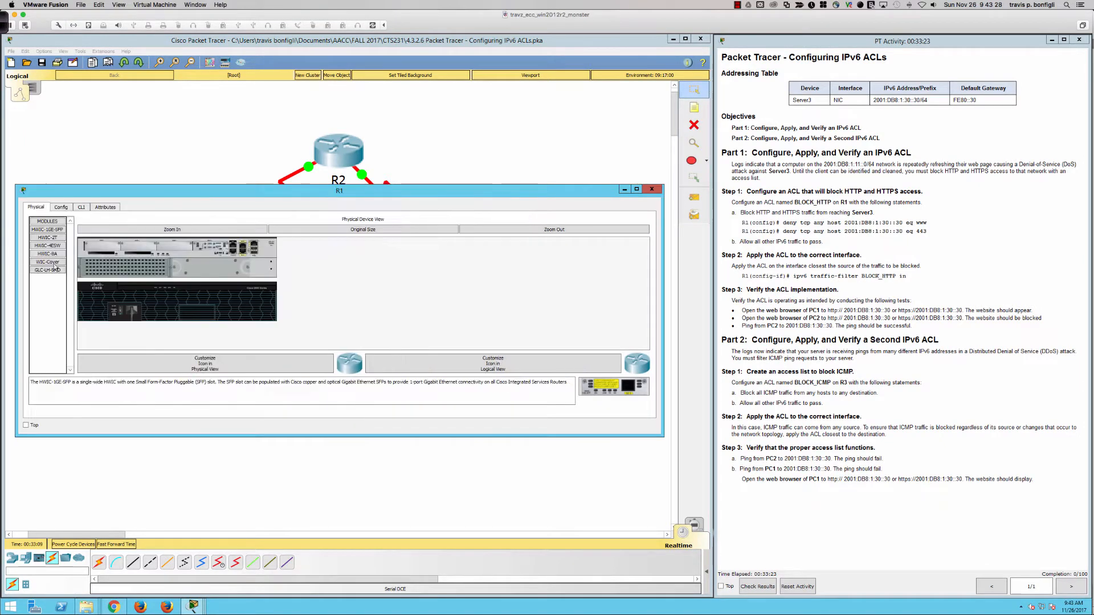
drag(443, 196, 449, 334)
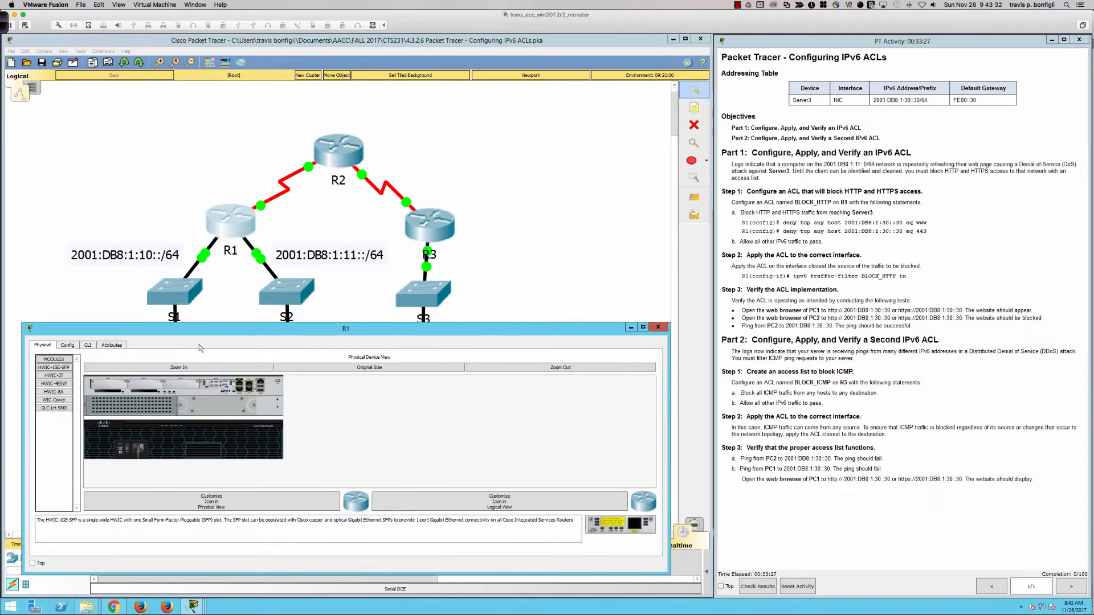
click(88, 346)
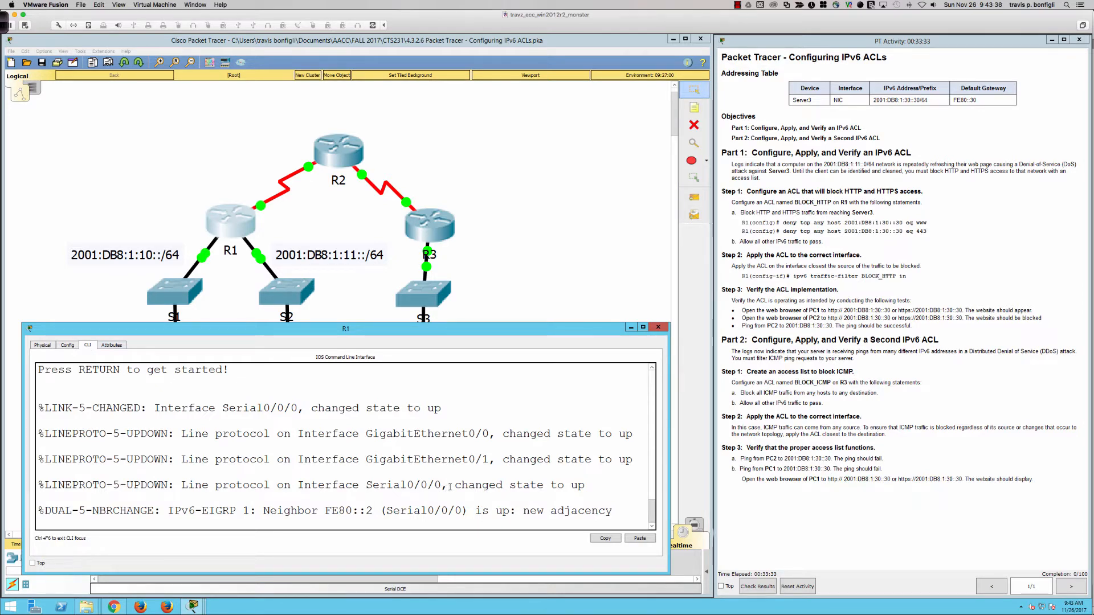
Start the console session on R1 and enter privileged EXEC mode with en.
key(Return)
key(Return)
key(Return)
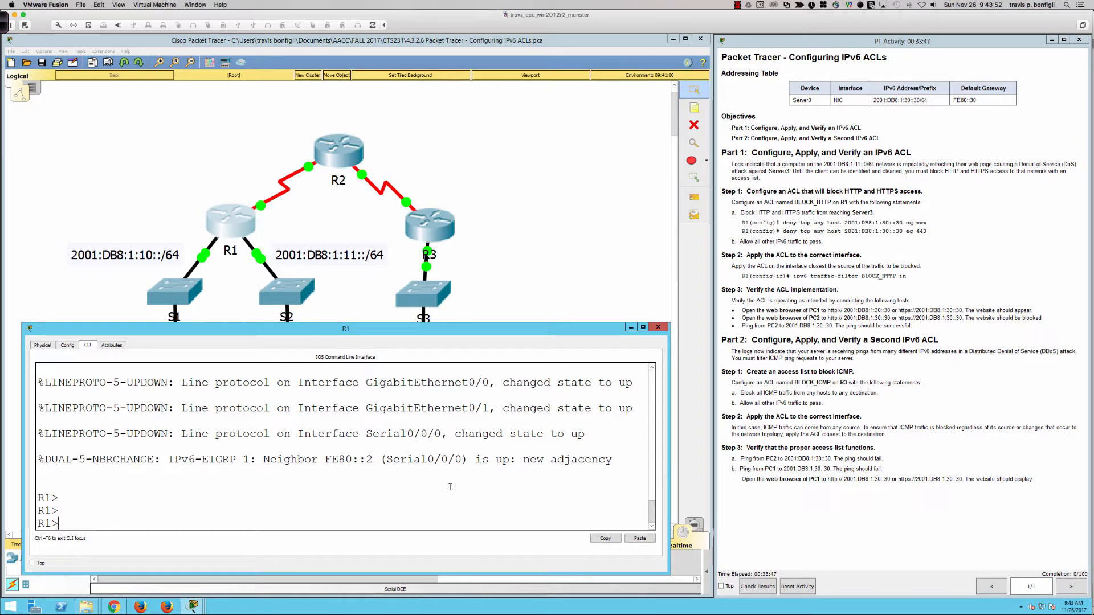
text(en)
key(Return)
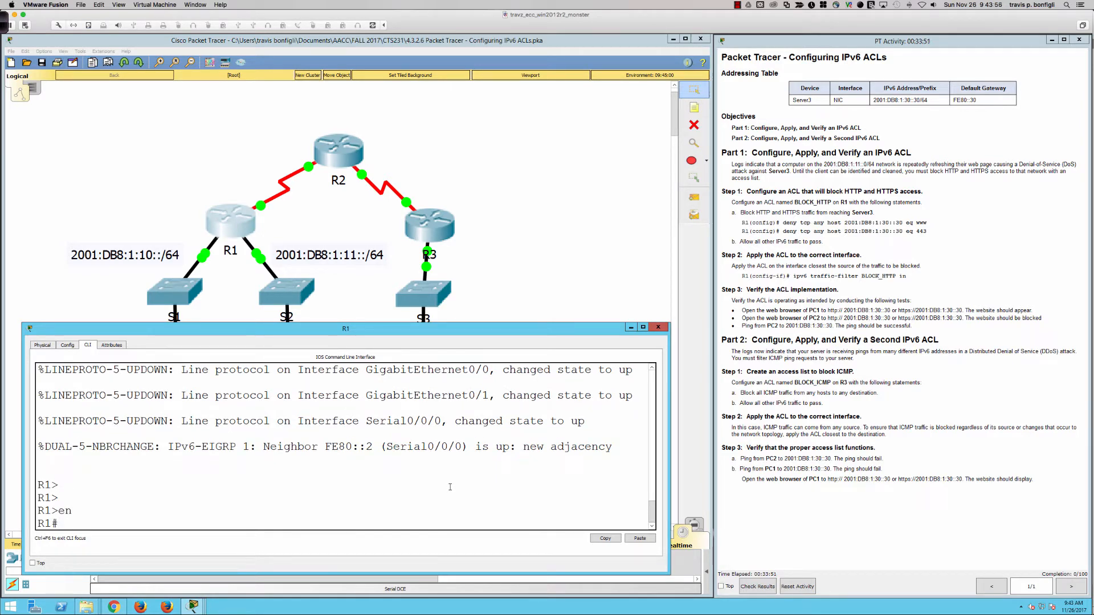
key(Return)
key(Return)
key(Return)
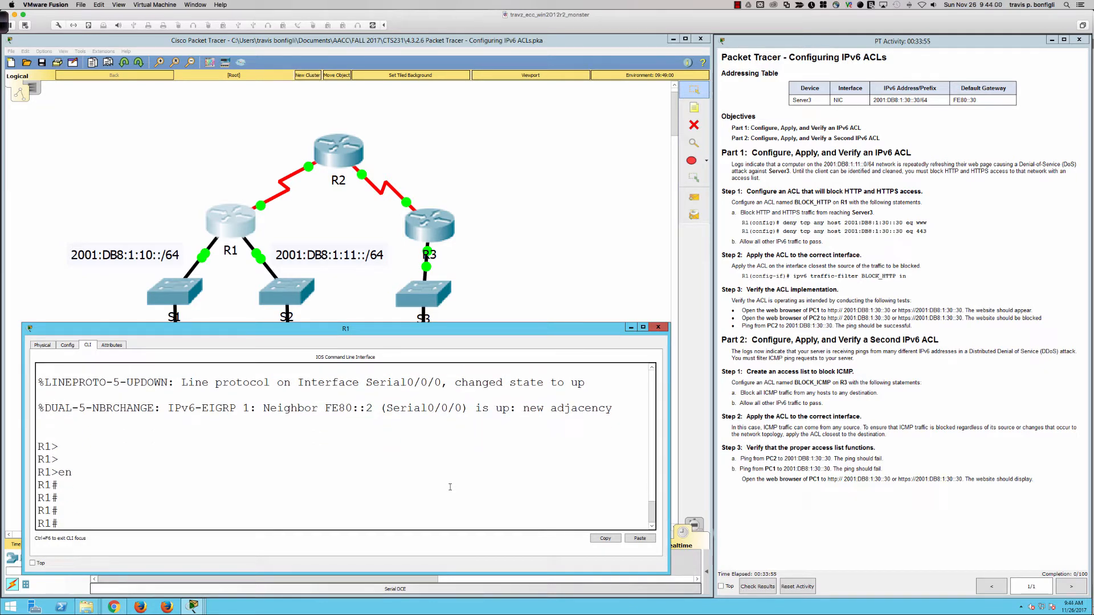
Enter global configuration mode on R1 with conf t.
text(con)
key(Tab)
text(f)
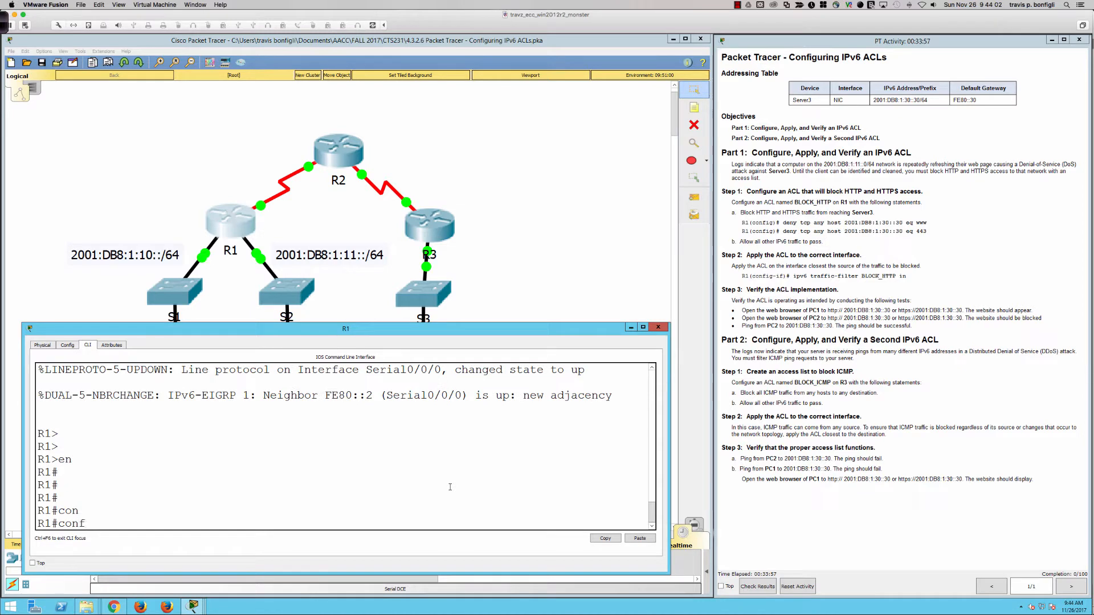
text( t)
key(Return)
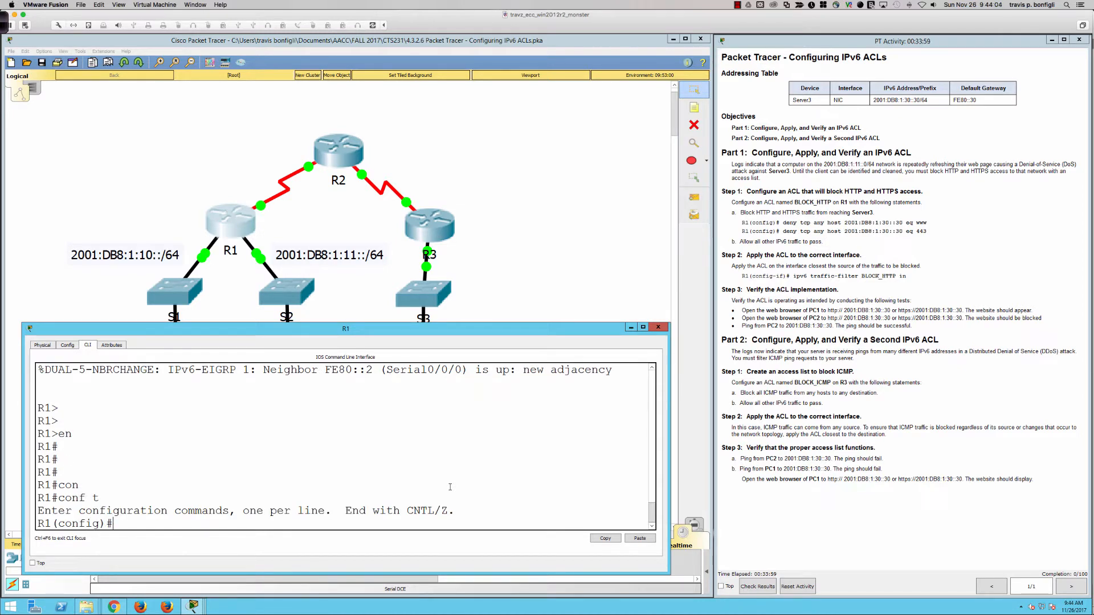
key(Return)
key(Return)
key(Return)
Begin the ipv6 access-list command on R1, listing the available options after ipv6 and after access-list.
text(ipv)
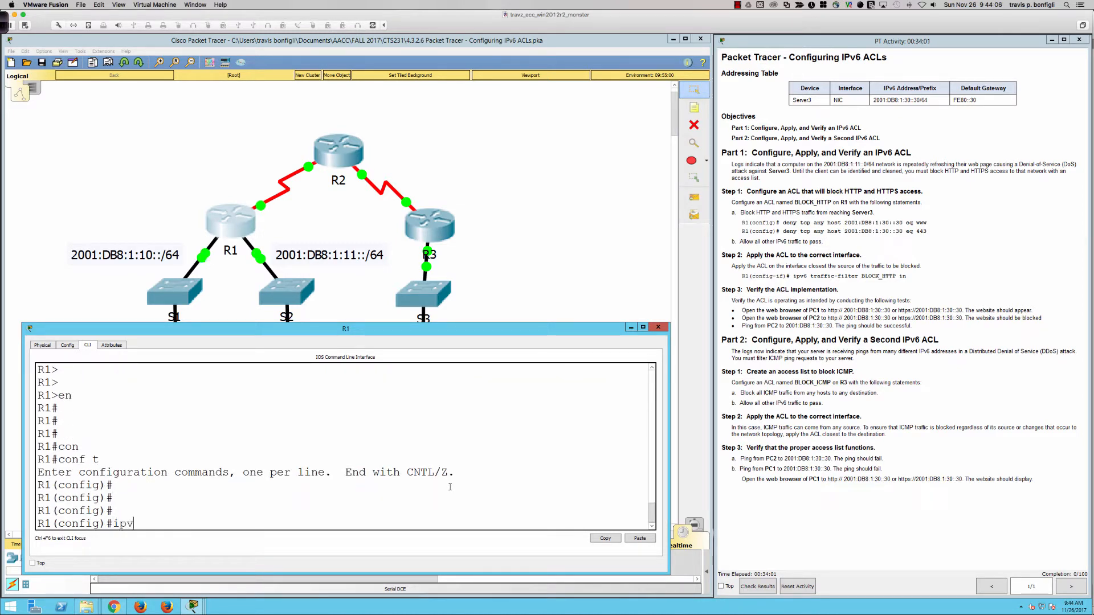
text(6 ?)
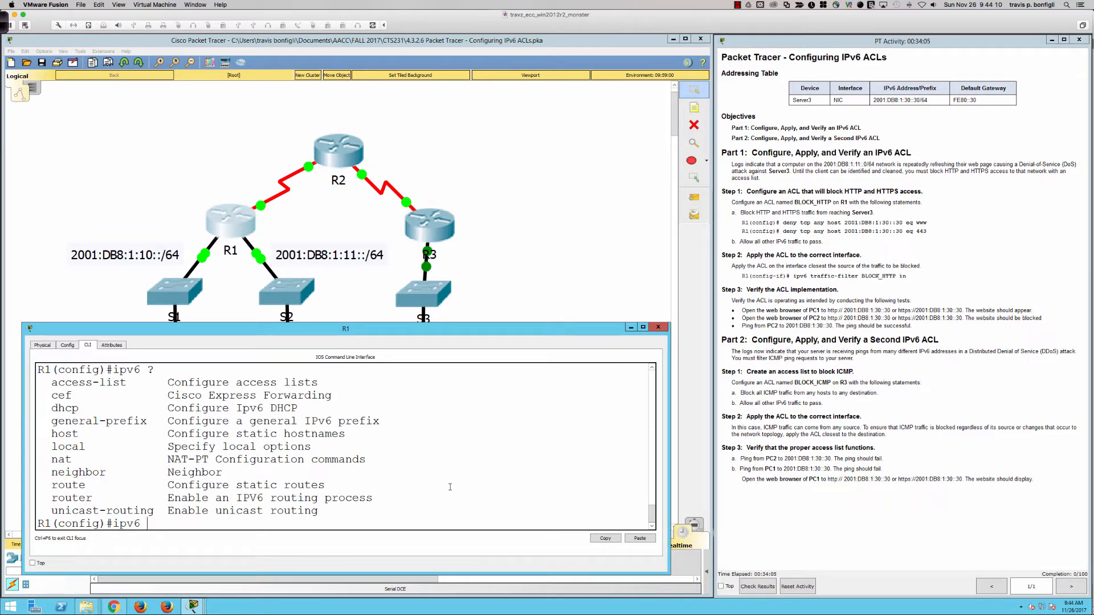
text(ac)
key(Tab)
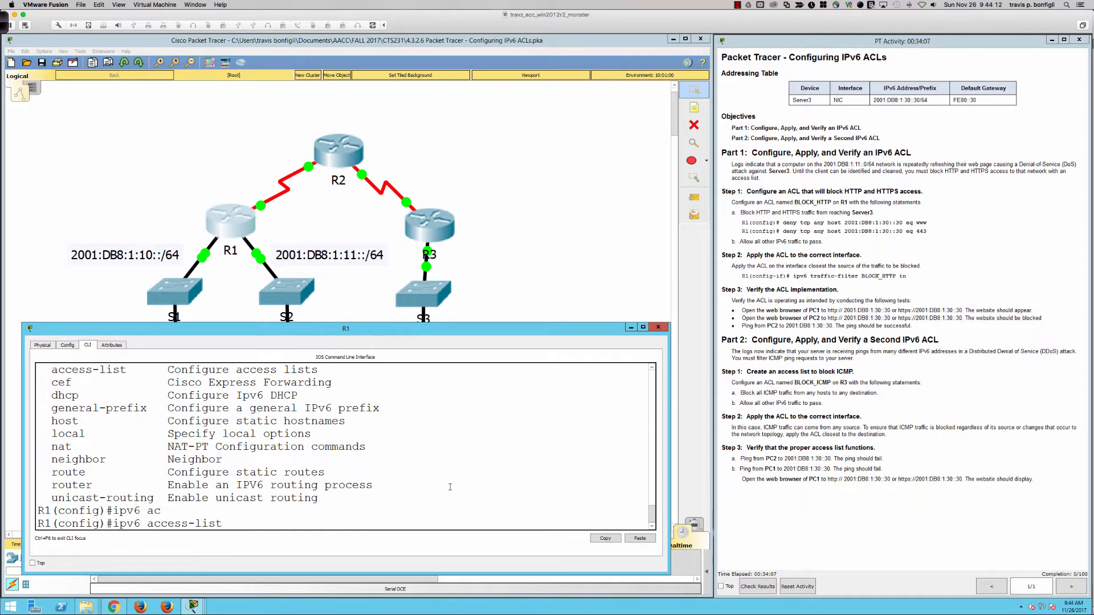
text(?)
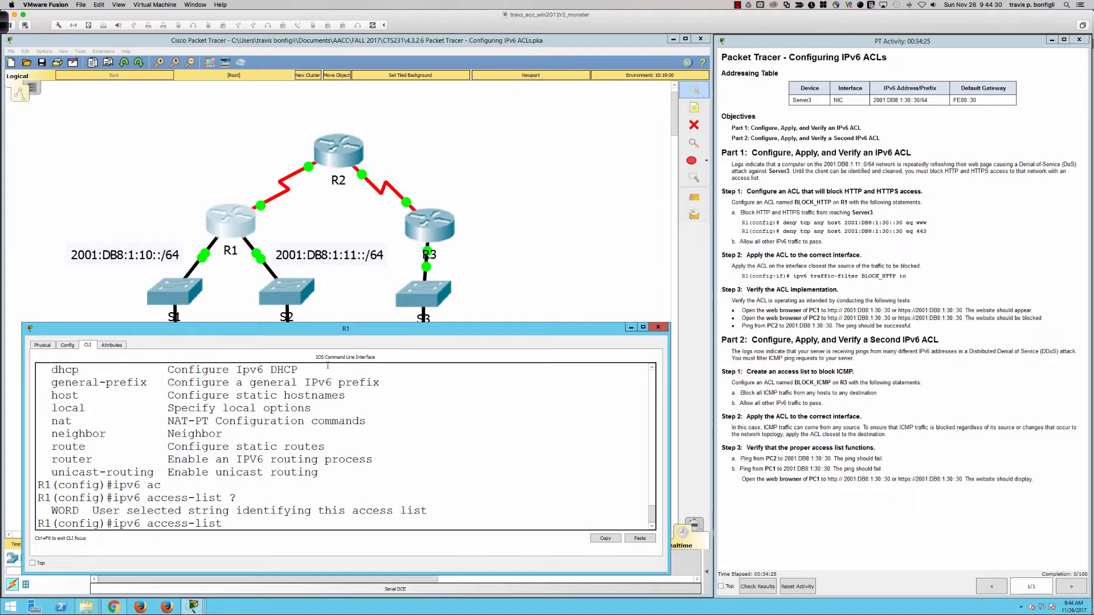
Switch to the R1-1841 session in SecureCRT and enter global configuration mode through privileged EXEC mode.
key(super+Tab)
key(super+Tab)
key(super+Tab)
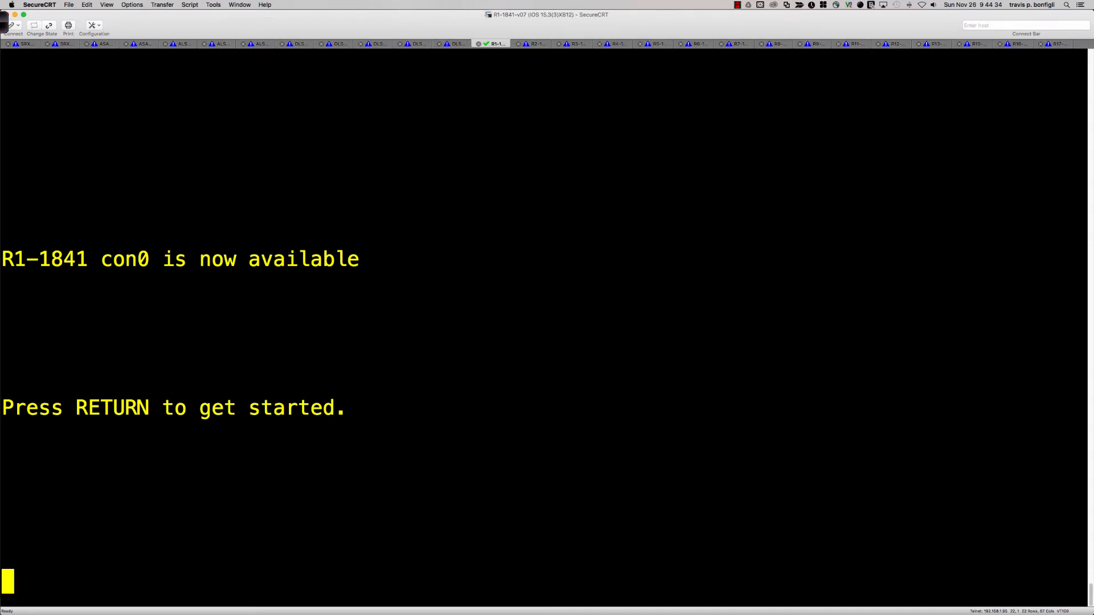
key(Return)
key(Return)
key(Return)
text(en)
key(Return)
text(cofn t)
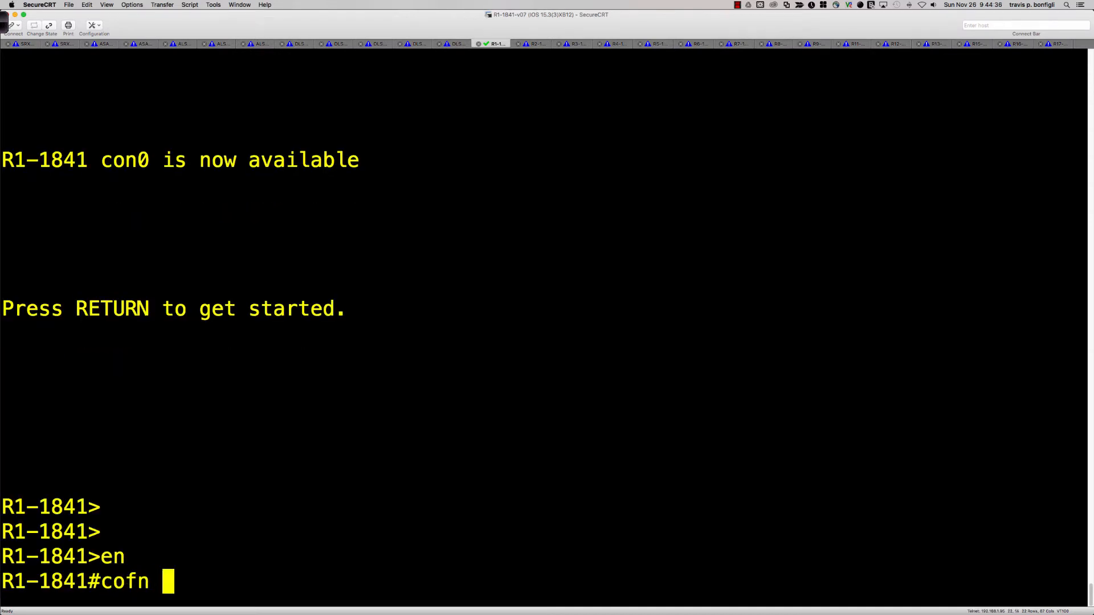
key(Return)
text(conf t)
key(Return)
List the options of the ipv6 access-list command on R1-1841, highlight the WORD entry, and clear the command line.
text(ipv6 acc)
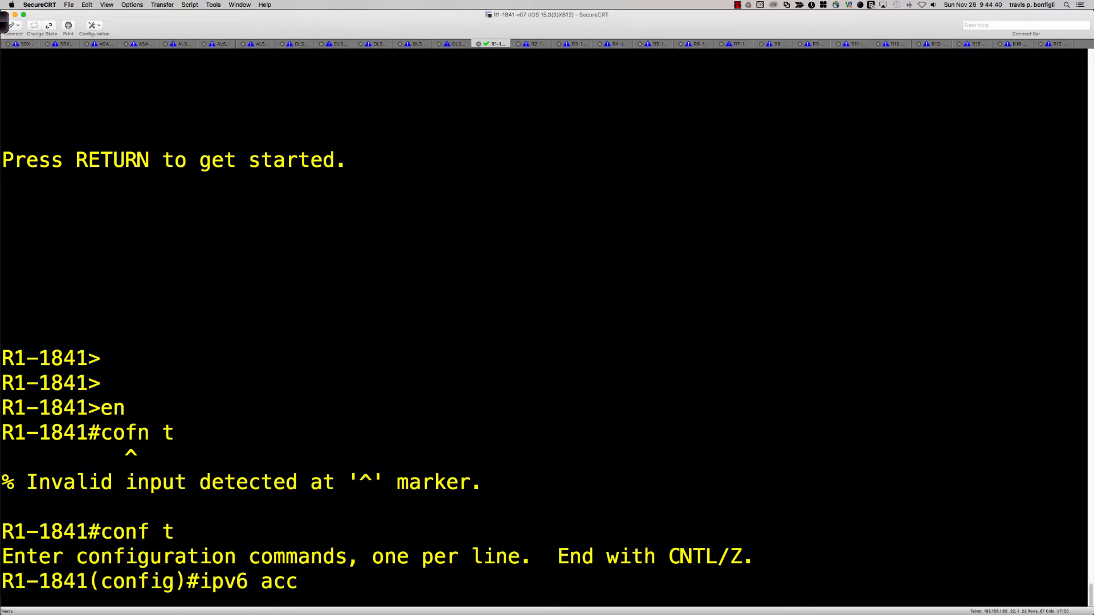
key(Tab)
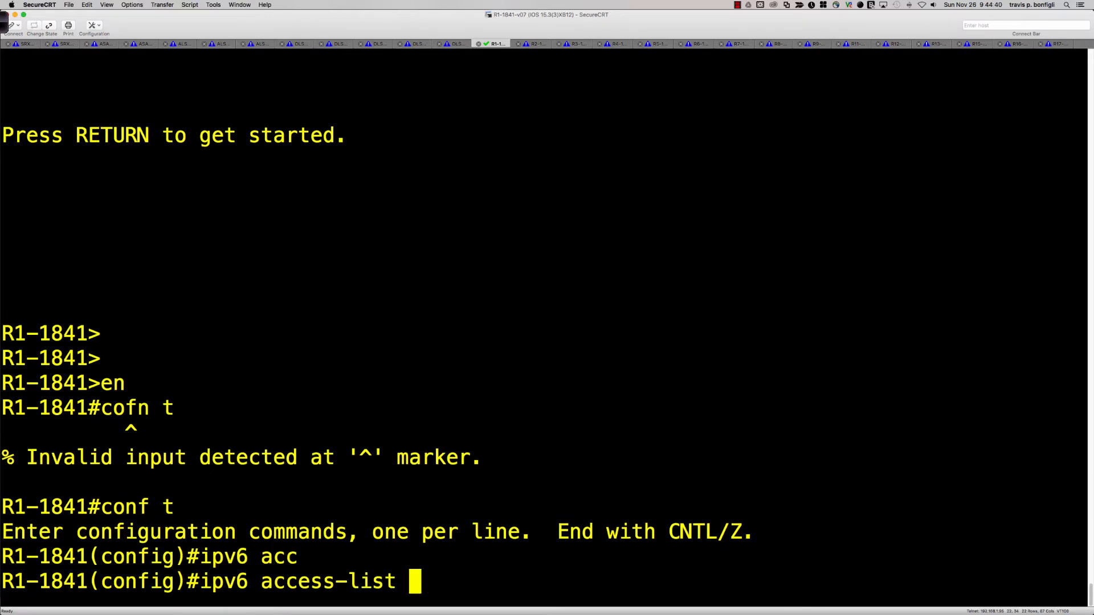
text(?)
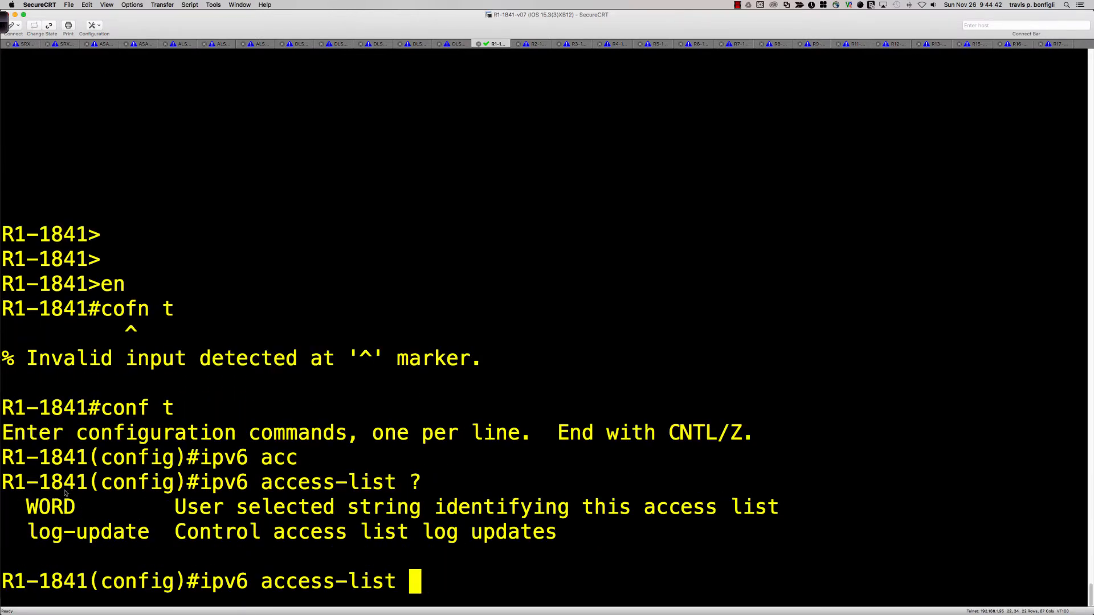
drag(28, 507, 236, 507)
key(BackSpace)
key(BackSpace)
key(BackSpace)
key(BackSpace)
key(BackSpace)
key(BackSpace)
key(BackSpace)
key(BackSpace)
key(BackSpace)
key(BackSpace)
key(BackSpace)
key(BackSpace)
key(BackSpace)
key(BackSpace)
key(BackSpace)
key(BackSpace)
key(BackSpace)
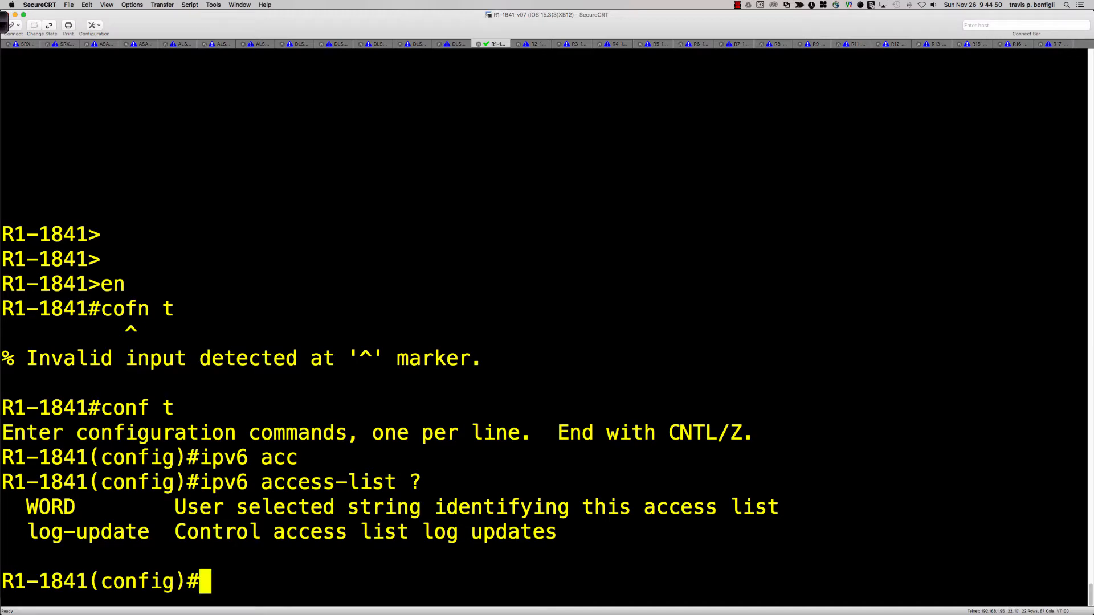
List the options of the IPv4 commands ip access-list and ip access-list extended on R1-1841.
text(ip access)
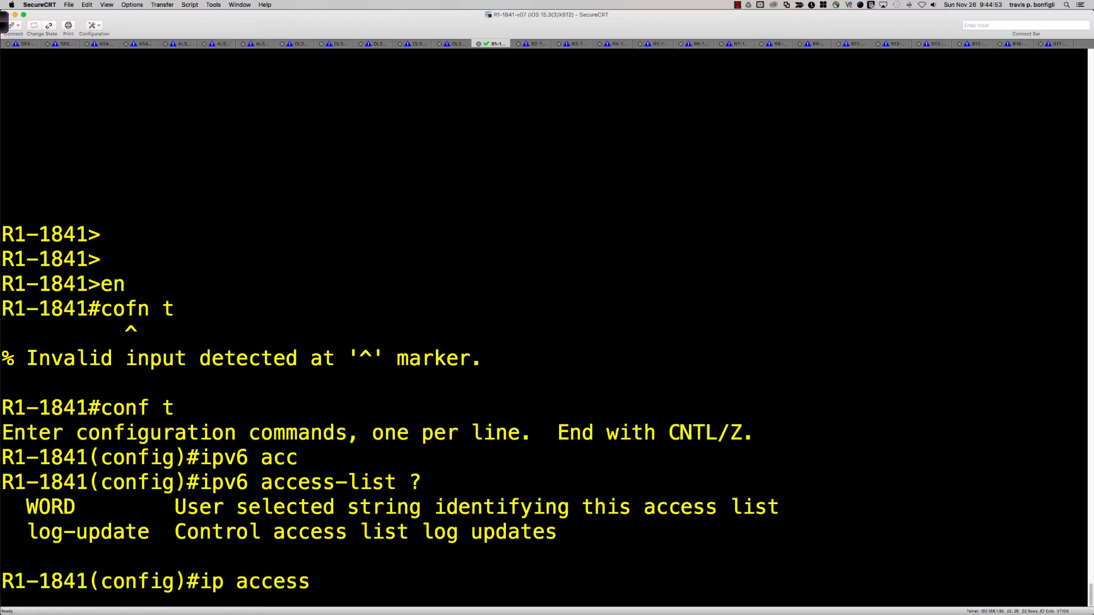
key(Tab)
text(?)
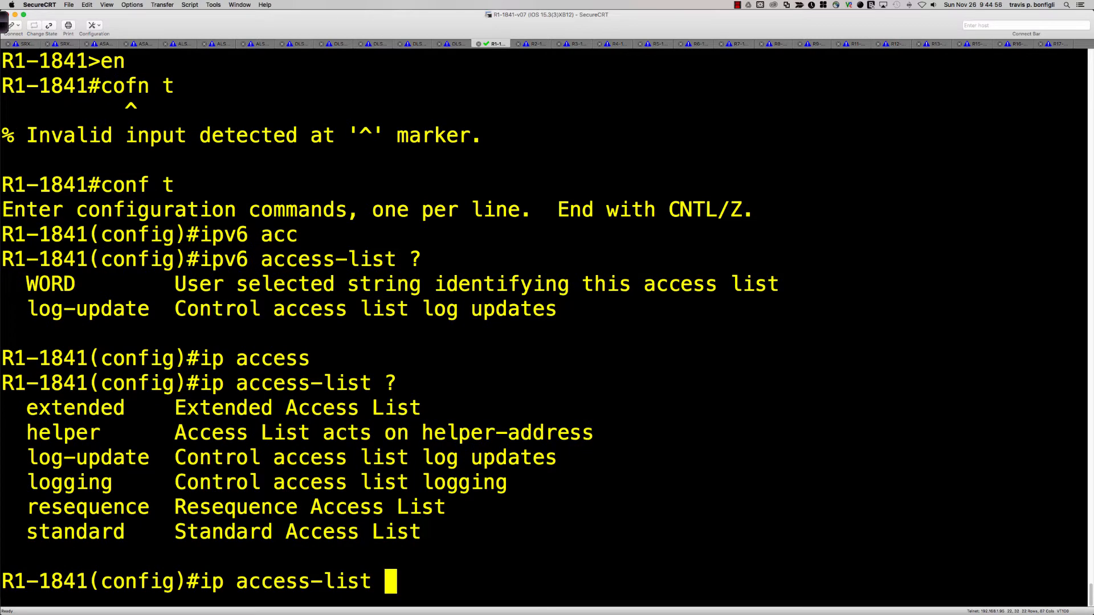
text(ex)
key(Tab)
text(?)
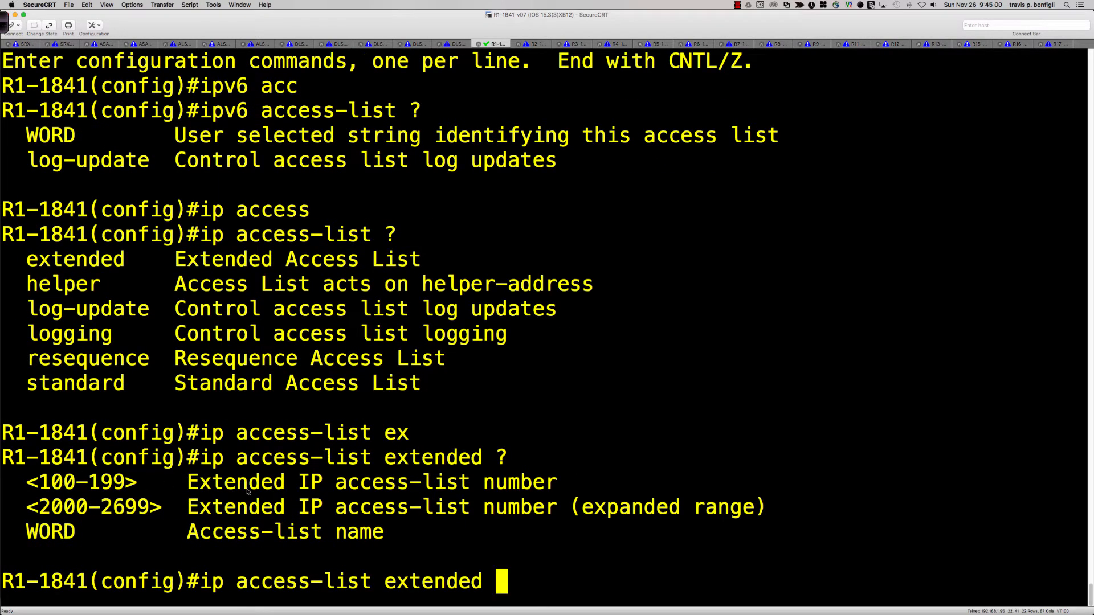
Compare the numbered and named options of ip access-list extended with the earlier ipv6 access-list options.
drag(248, 482, 521, 504)
click(521, 504)
scroll(144, 408, up, 5)
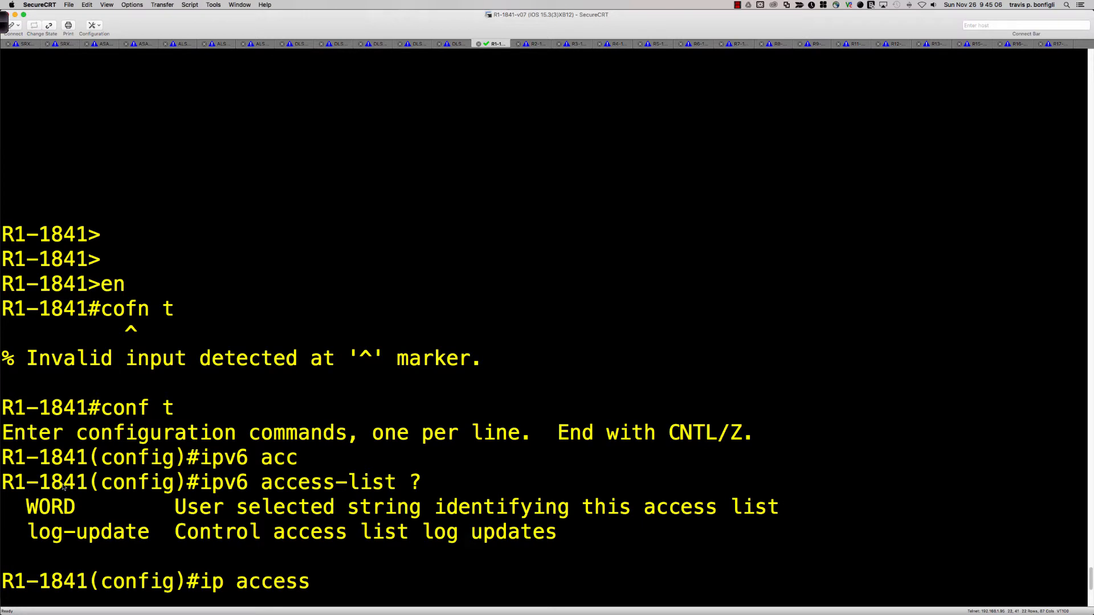
drag(27, 483, 272, 548)
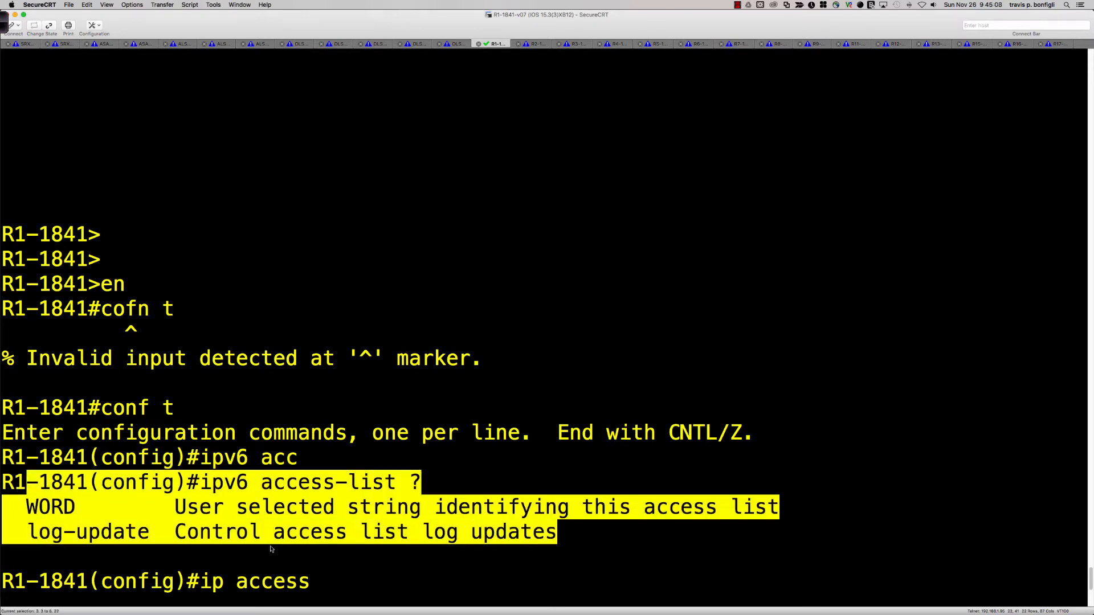
click(276, 552)
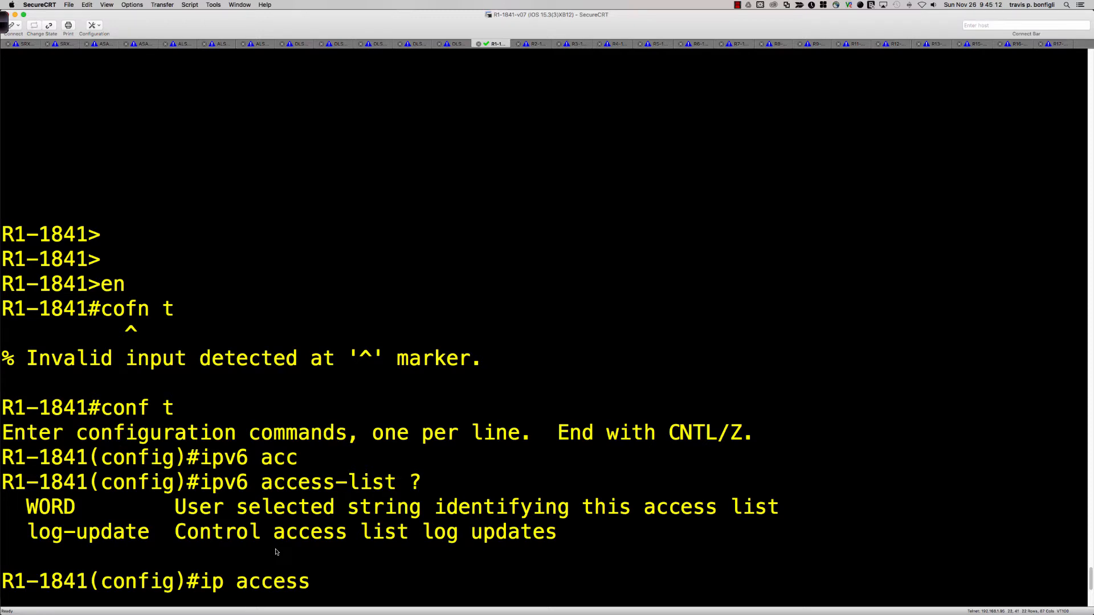
Switch back to Packet Tracer and create the IPv6 access list BLOCK_HTTP on R1.
key(super+Tab)
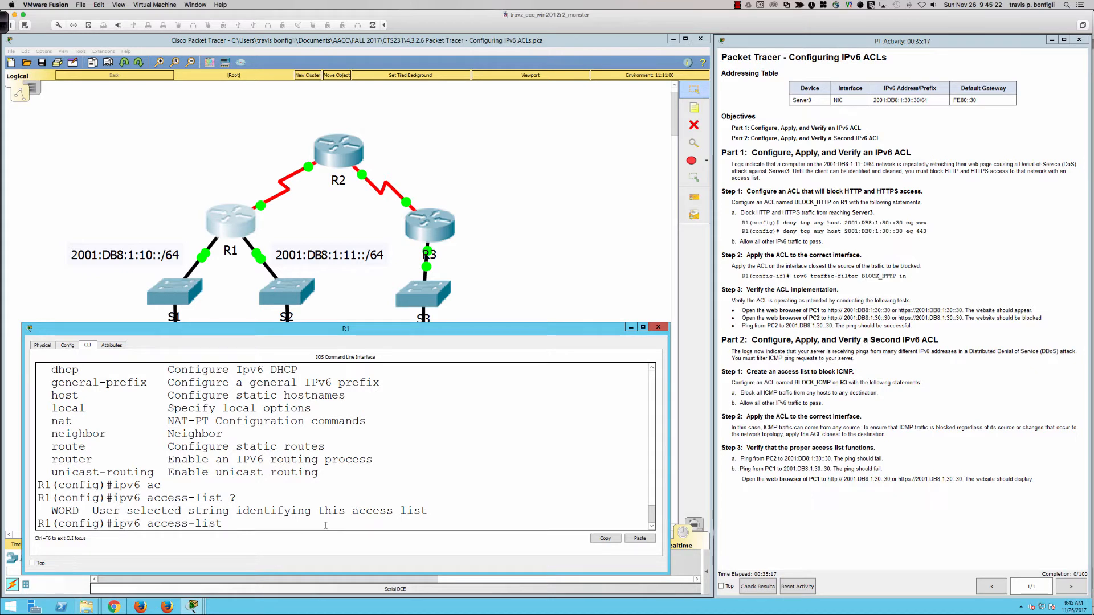
text(BLOCK_HTTP)
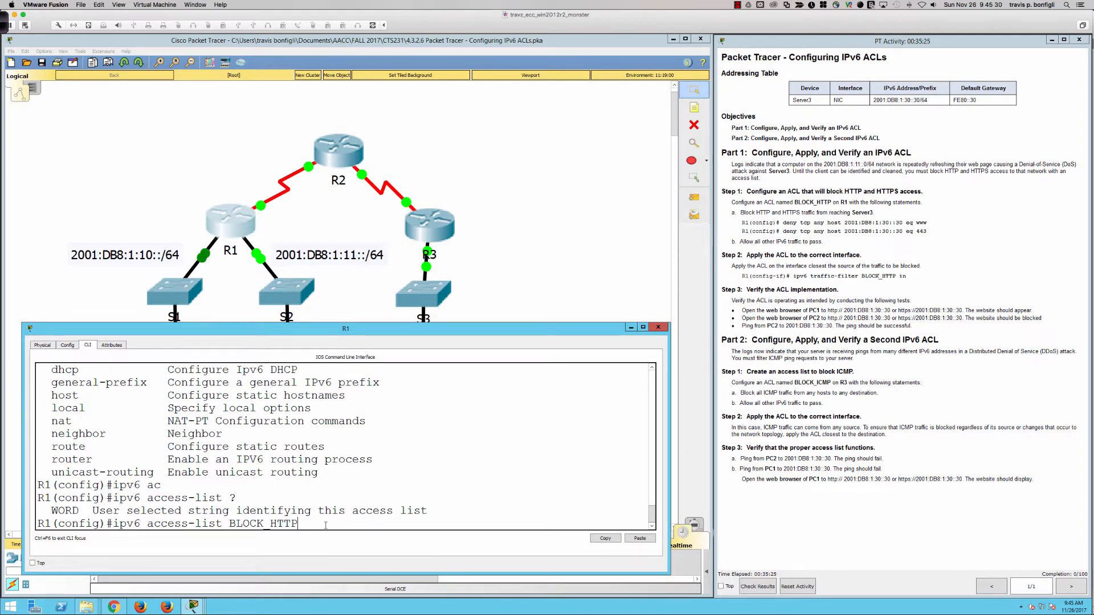
key(Return)
key(Return)
key(Return)
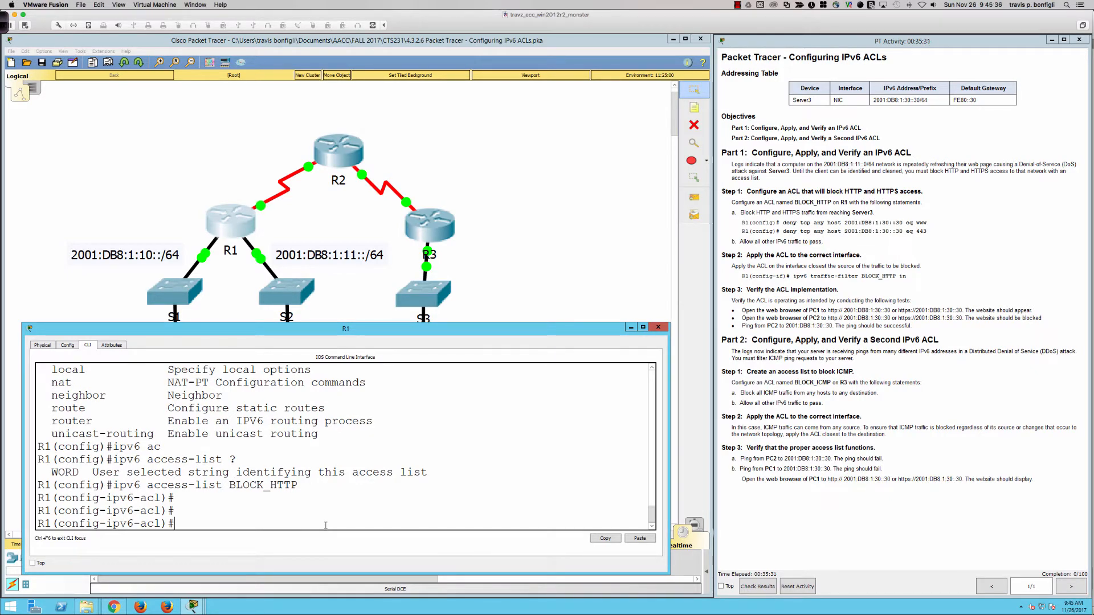
text(?)
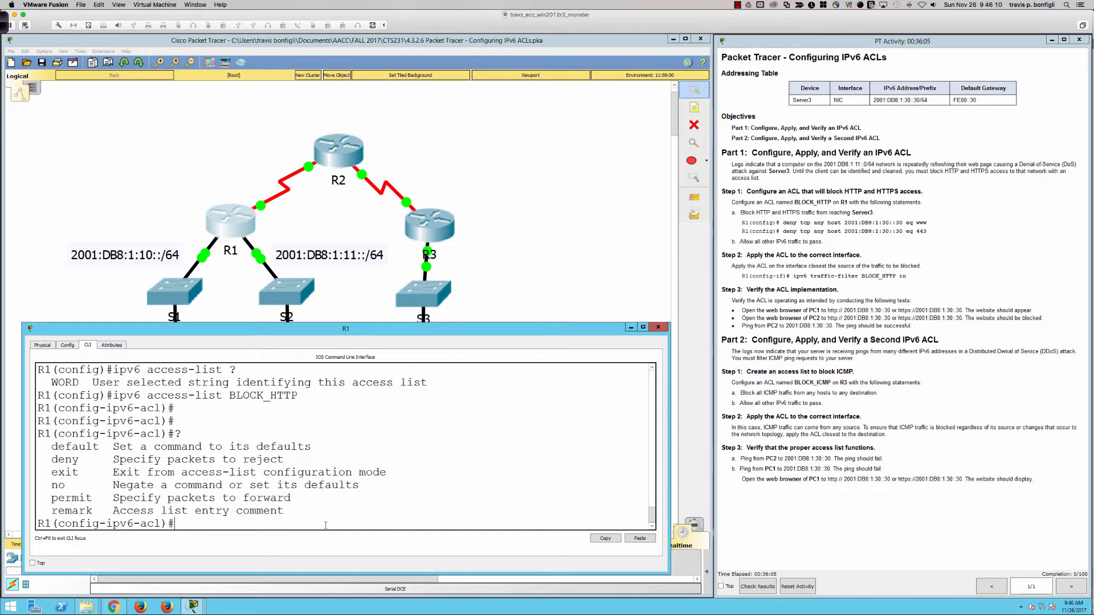
text(deny)
key(Tab)
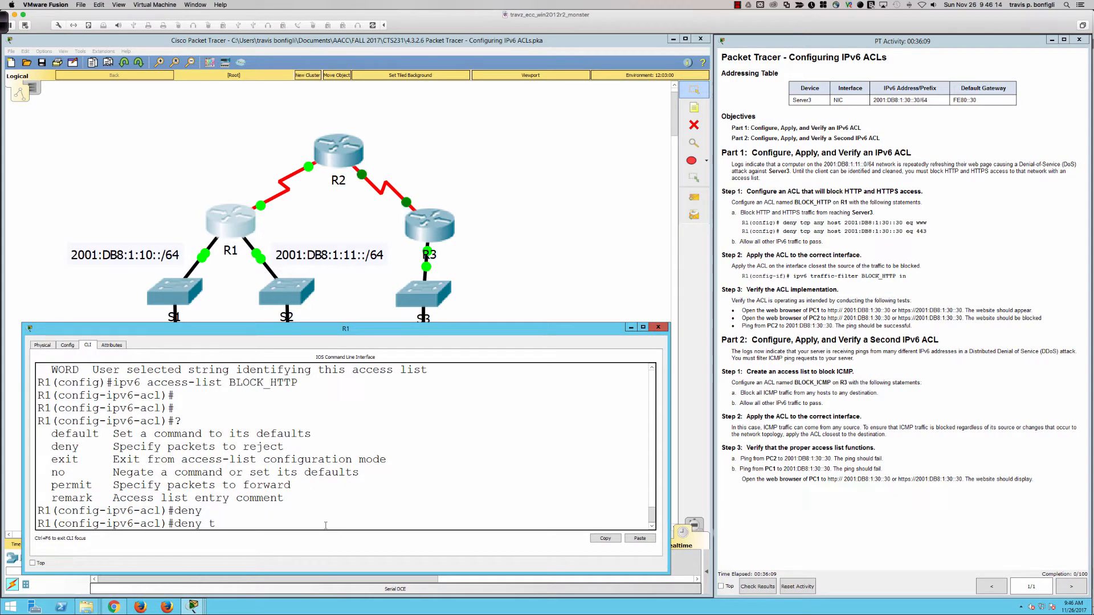
text(tcp any host )
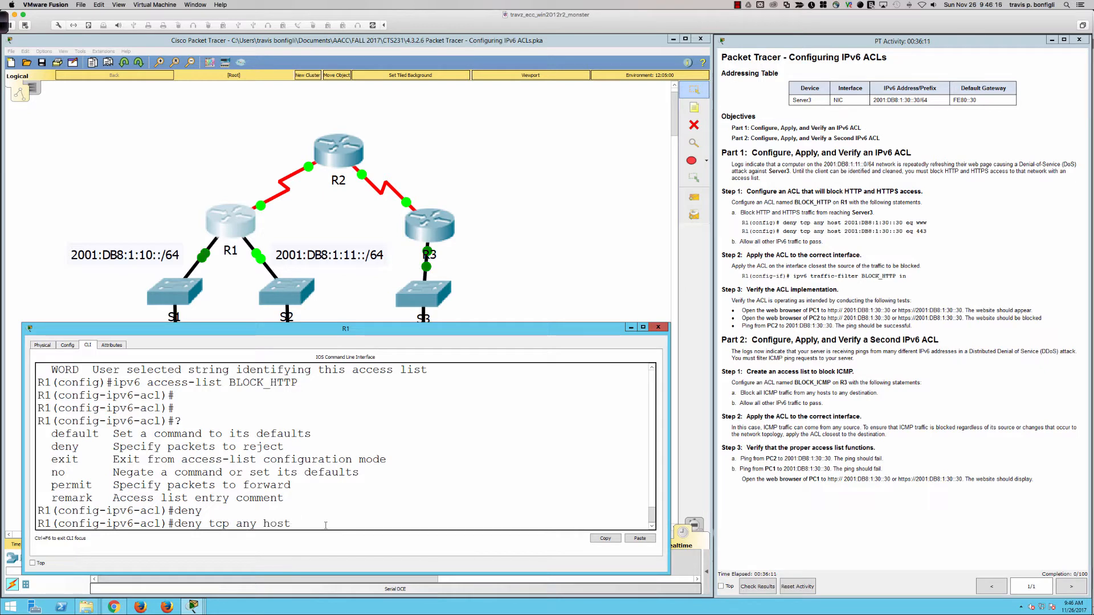
text(2001:d)
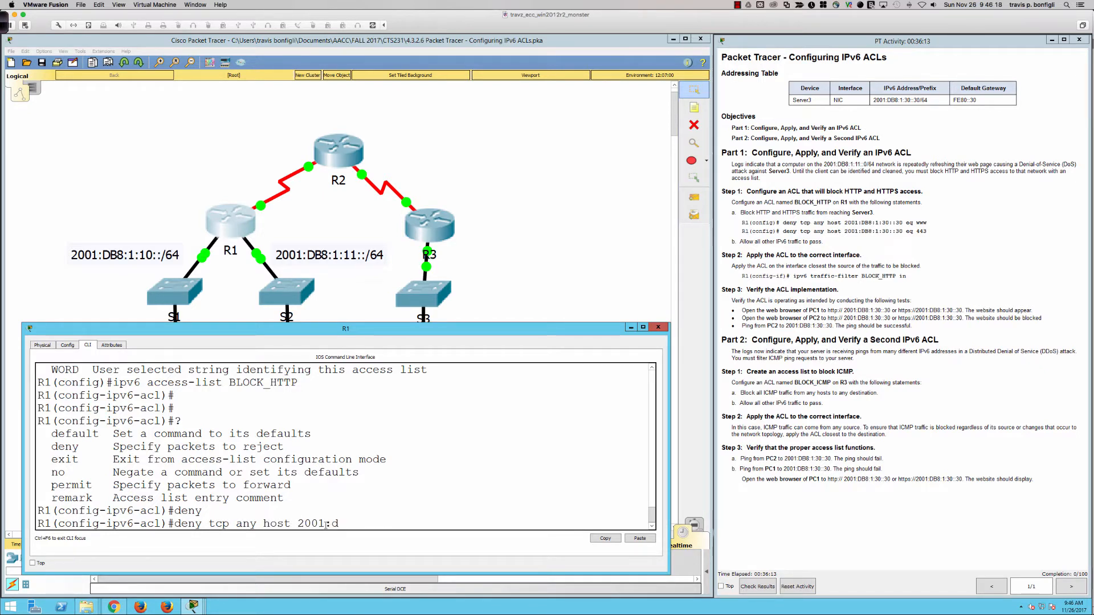
text(b8:)
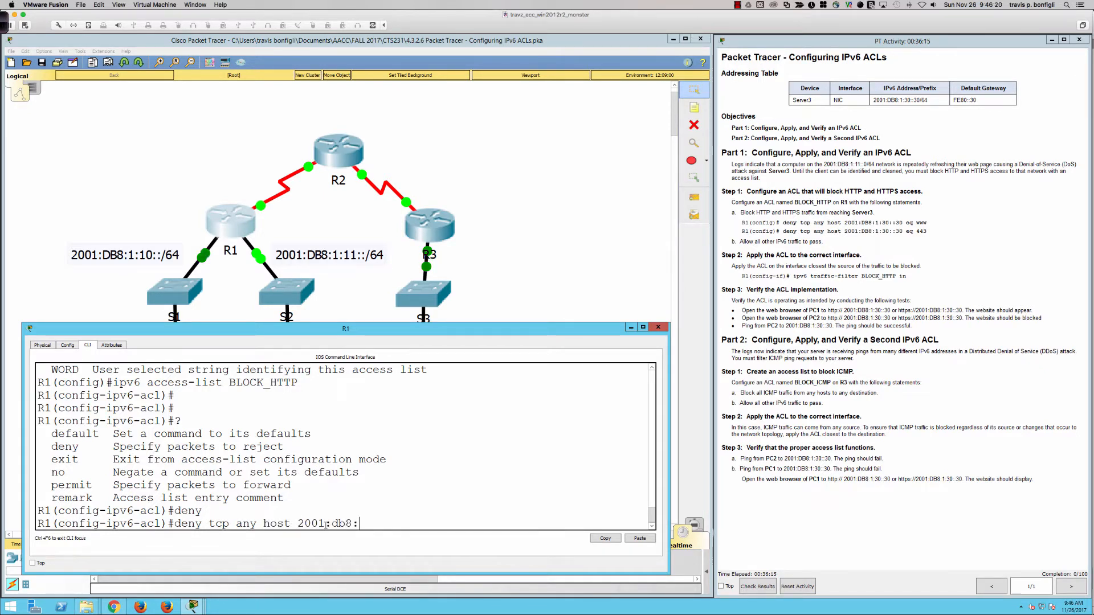
text(1:30::30)
text(eq www)
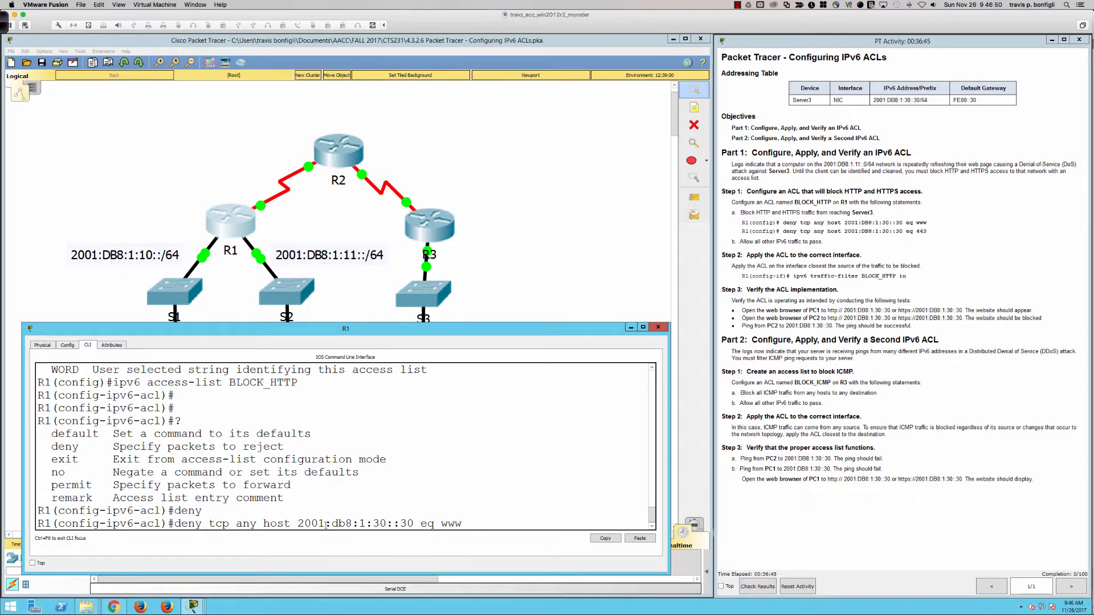
key(Return)
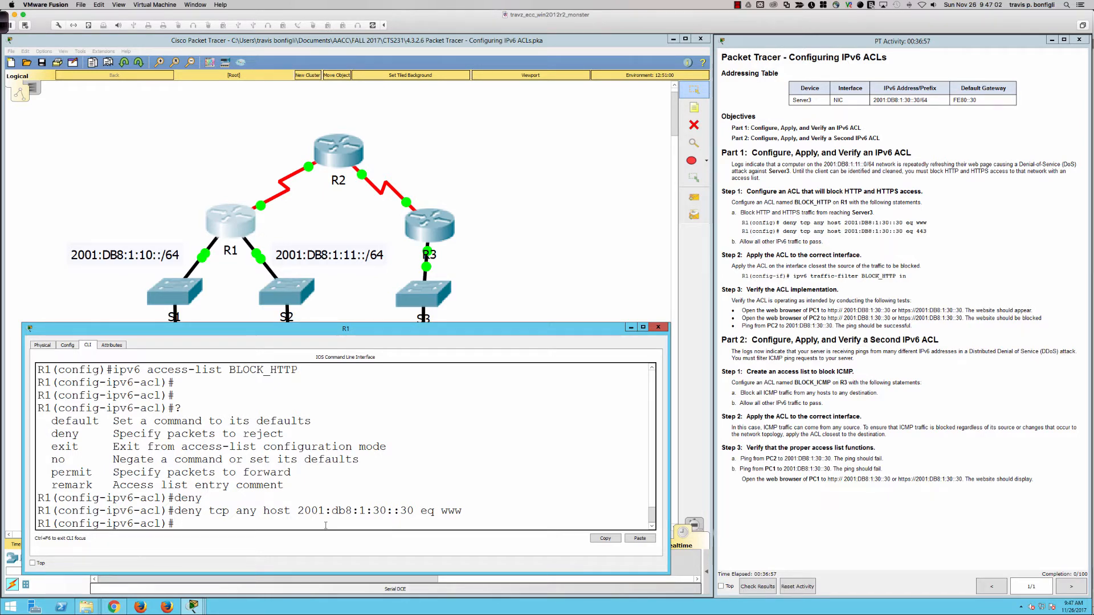
Reuse the previous deny statement on R1 without its www port and list the port options of eq.
key(Up)
key(BackSpace)
key(BackSpace)
key(BackSpace)
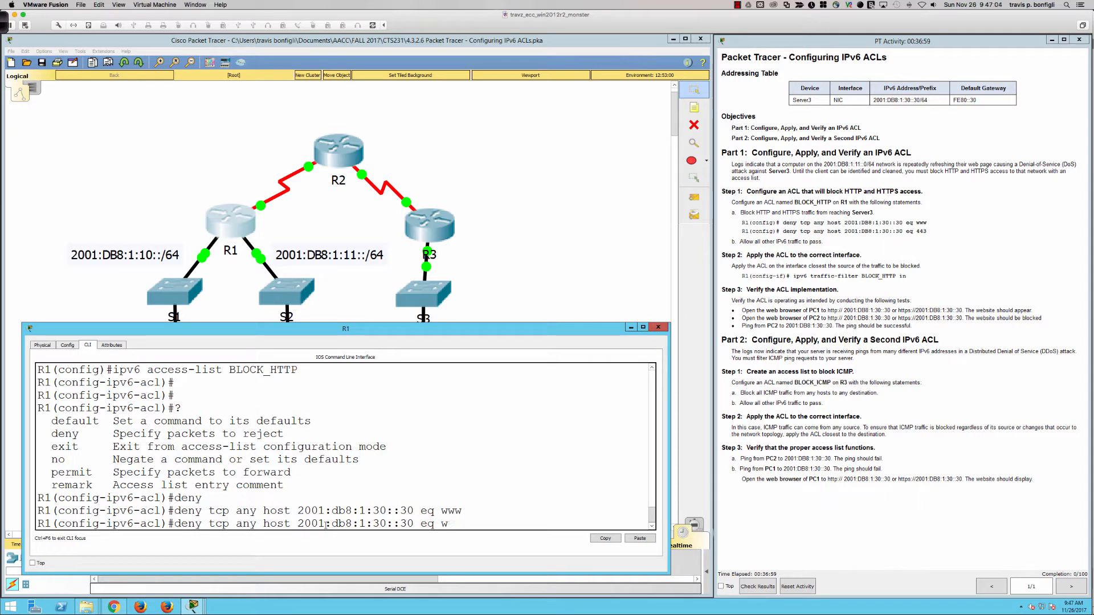
text(?)
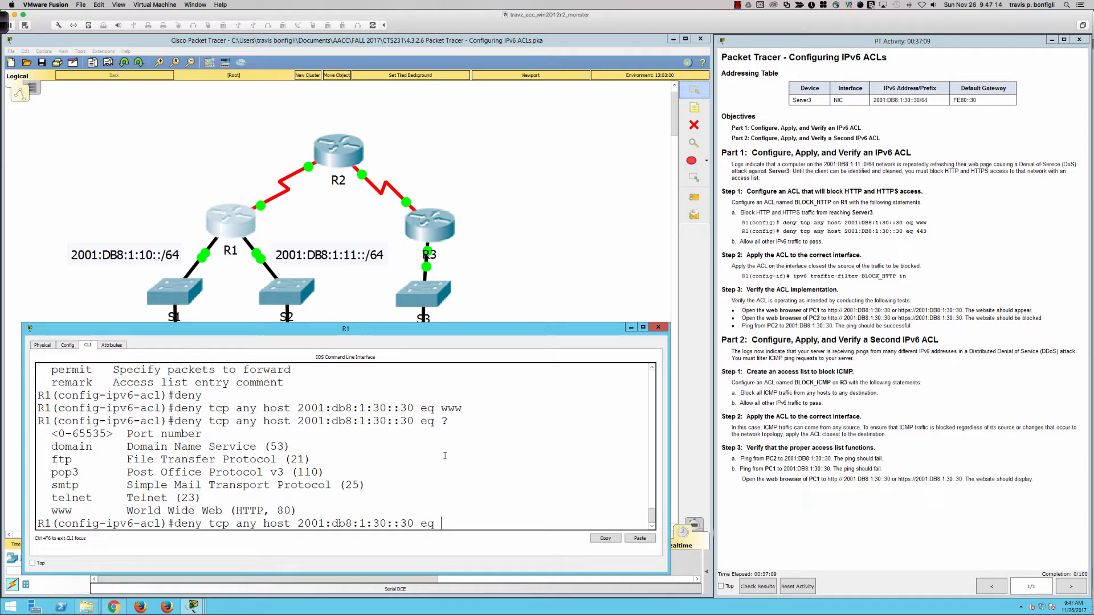
Switch to the R1-1841 session in SecureCRT and create the IPv6 access list BLOCK_HTTP.
key(super+Tab)
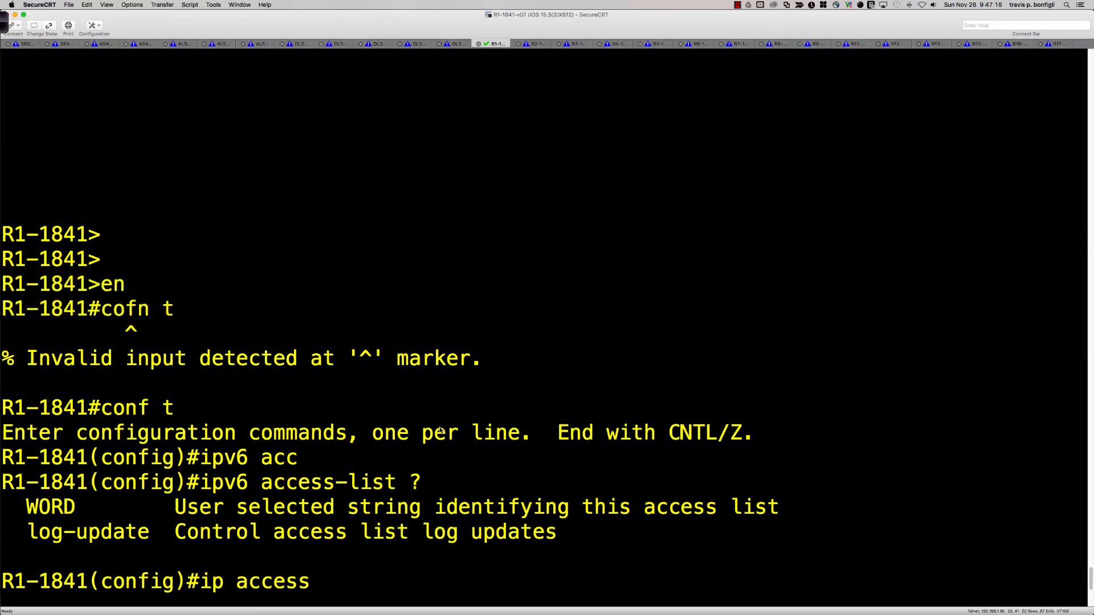
text(ipv6)
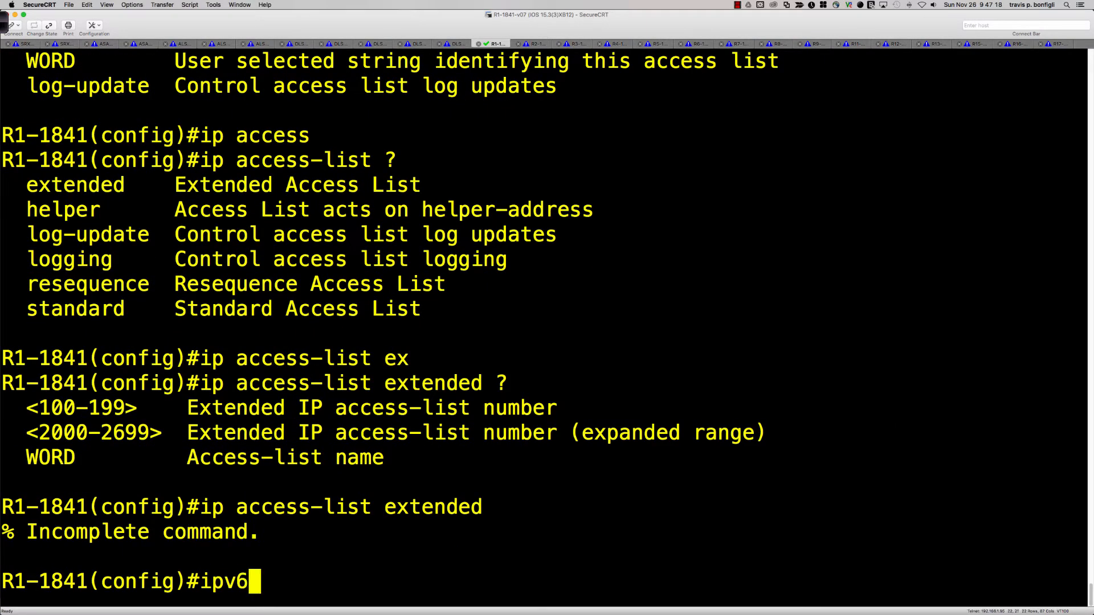
text( access)
key(Tab)
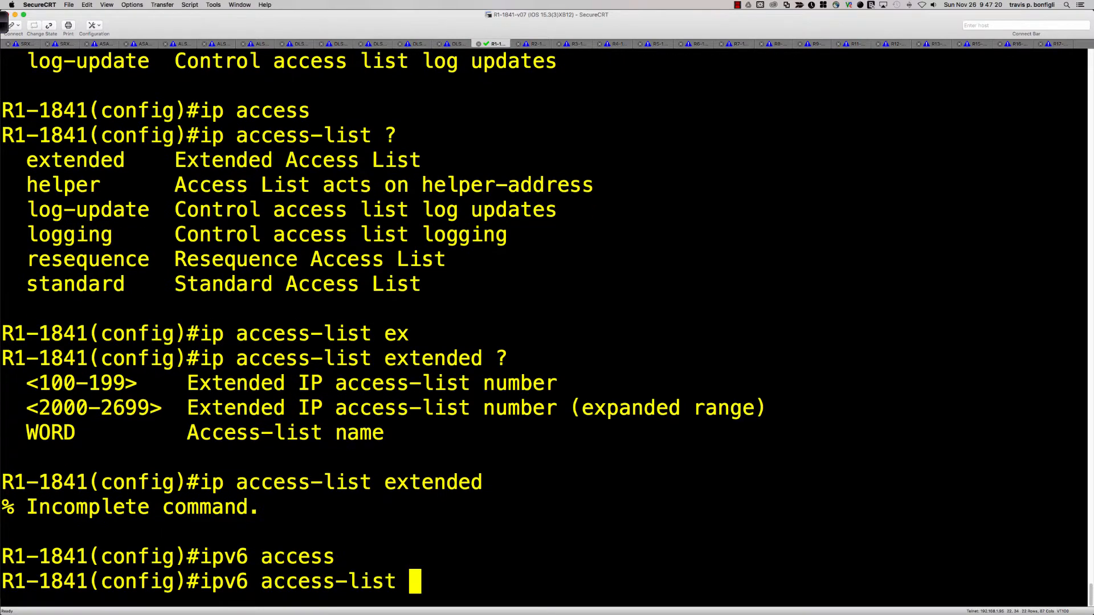
text(BLOCK_)
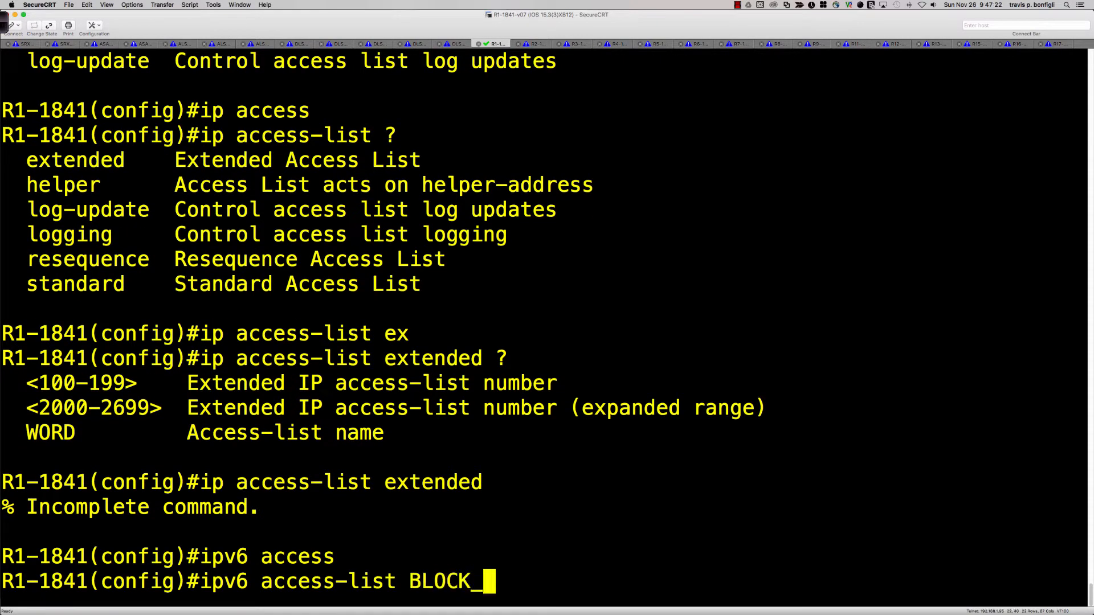
text(HTTP)
key(Return)
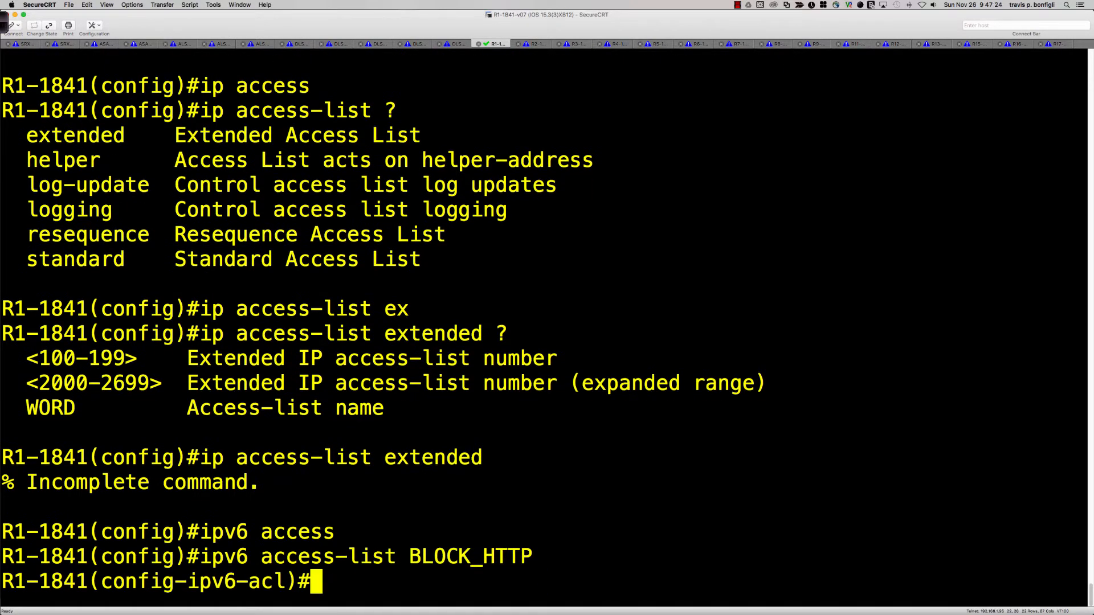
List the protocol and source options of the deny command in the R1-1841 access list.
text(deny)
key(Tab)
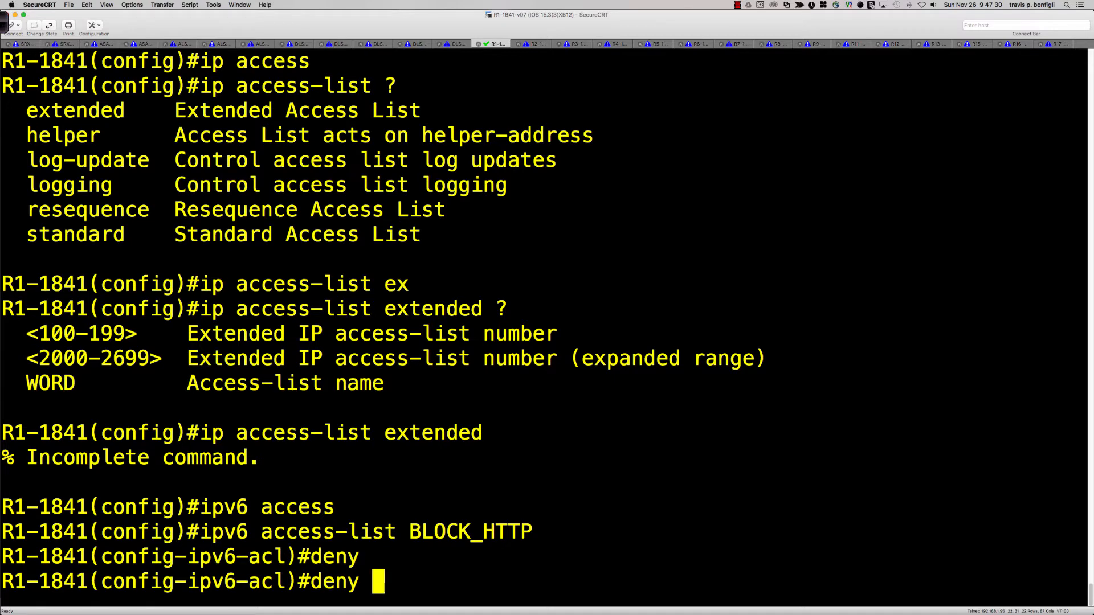
text(?)
List the options that can follow deny tcp any host 2001::1 on R1-1841.
text(tcp)
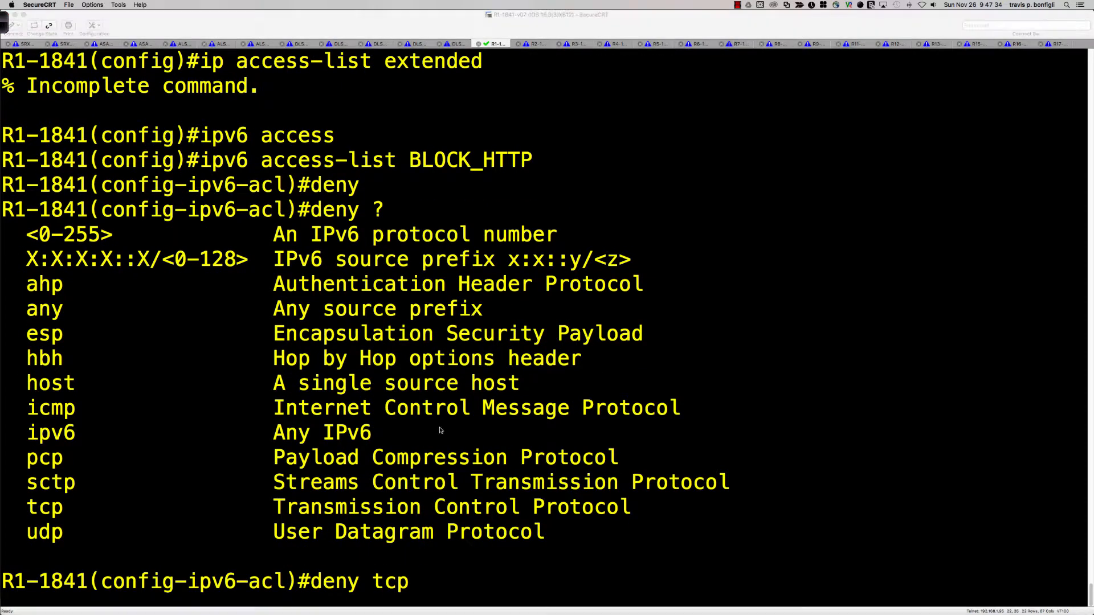
key(super+Tab)
key(super+Tab)
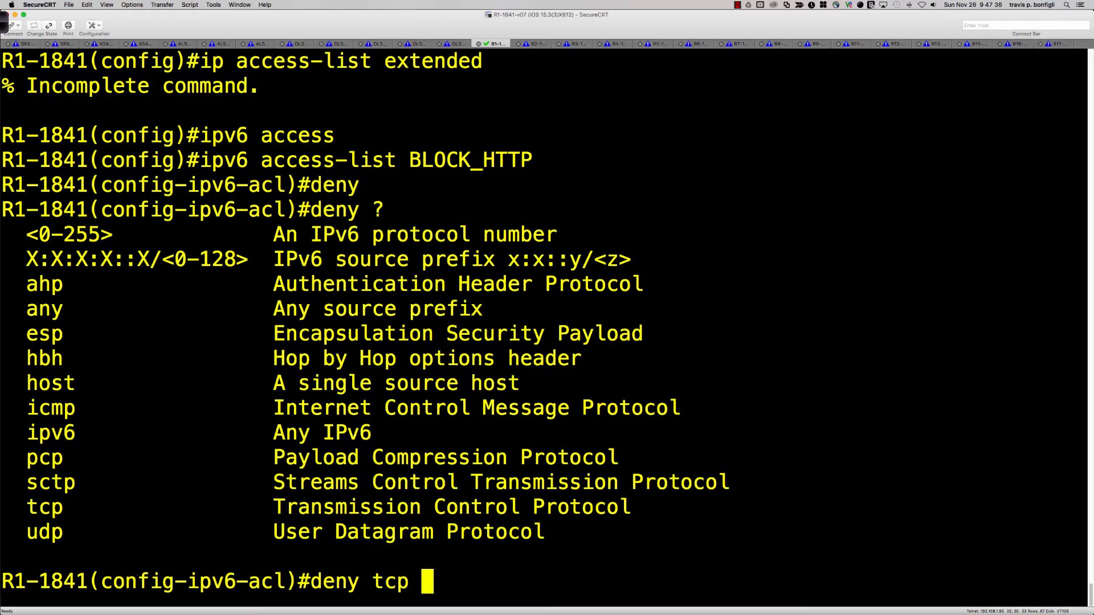
text(any host 2)
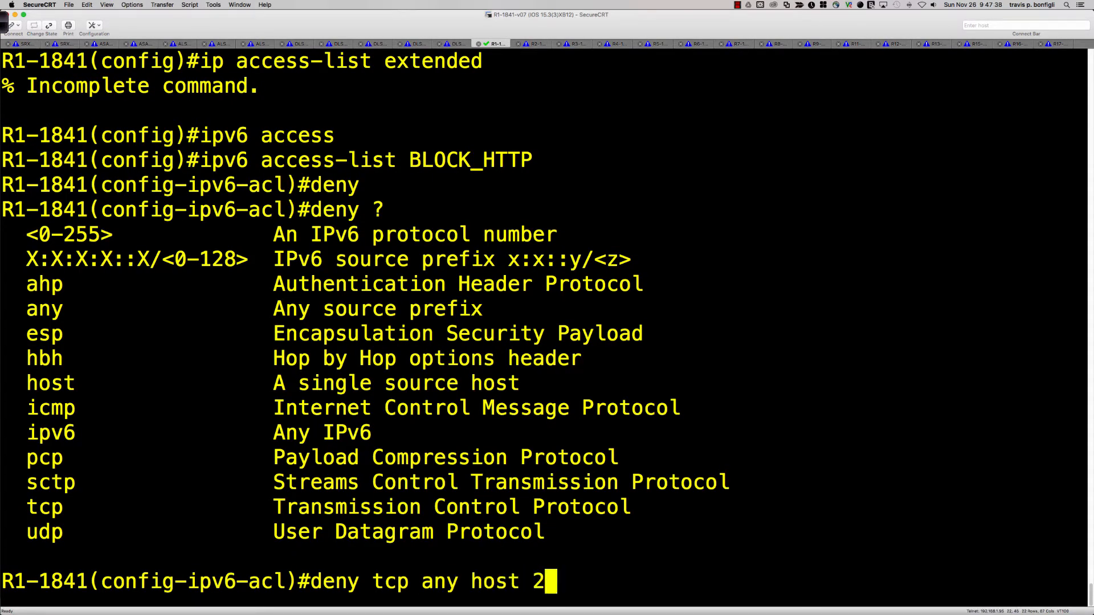
text(001:)
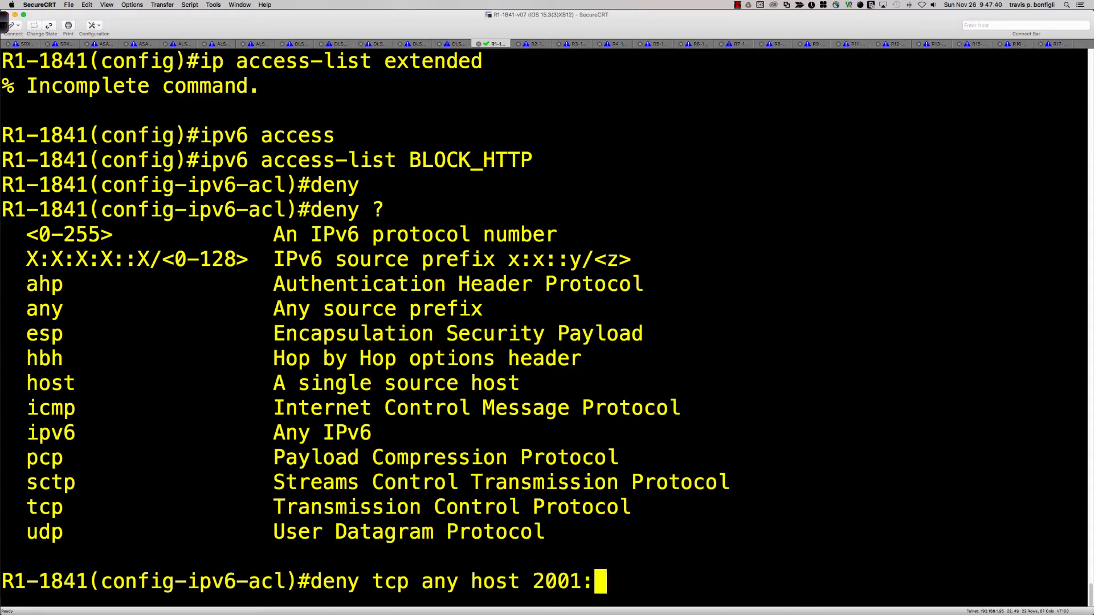
text(:)
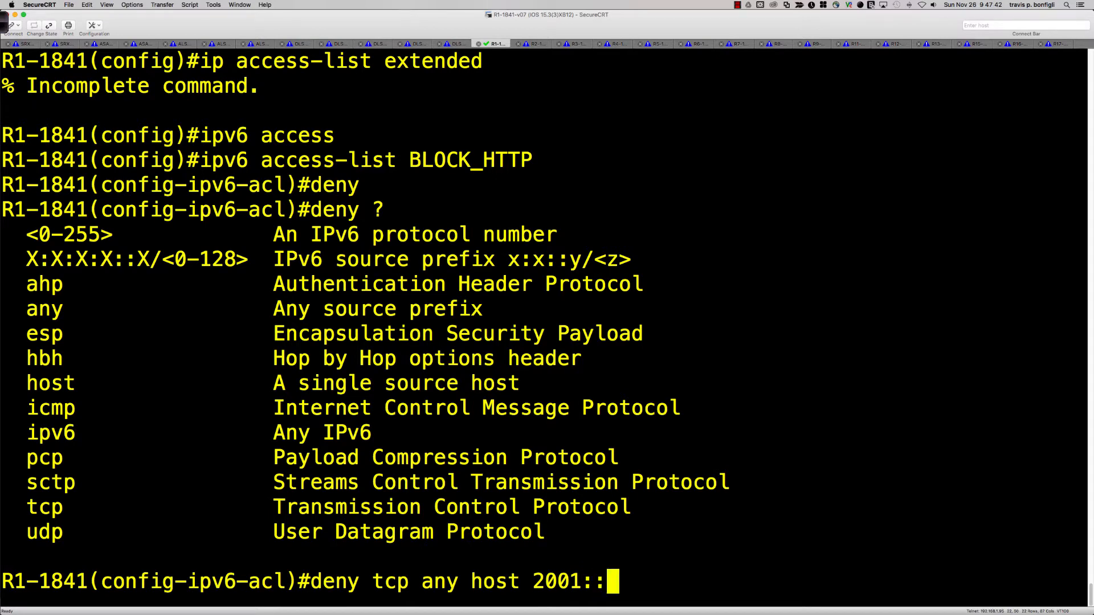
text(1 )
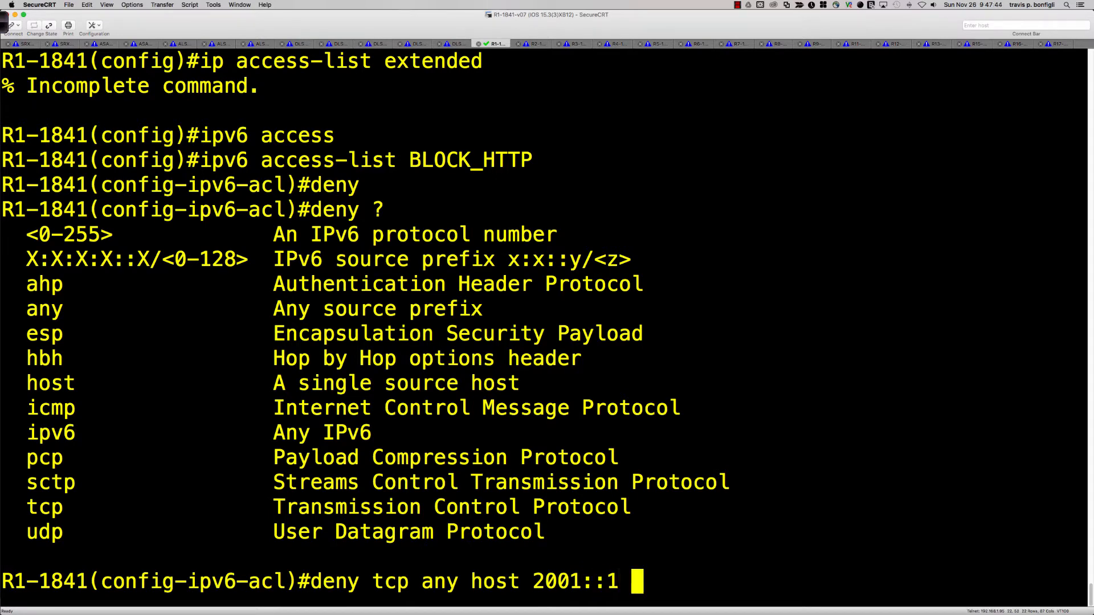
text(?)
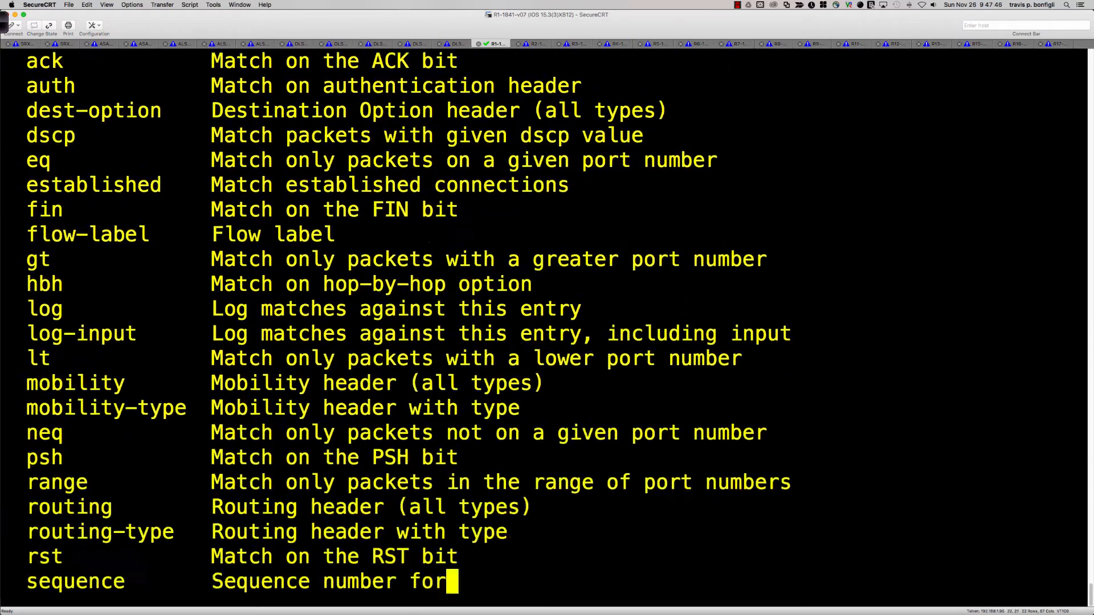
List the eq options of the R1-1841 deny statement and examine the named services and the port number range.
key(space)
text(eq ?)
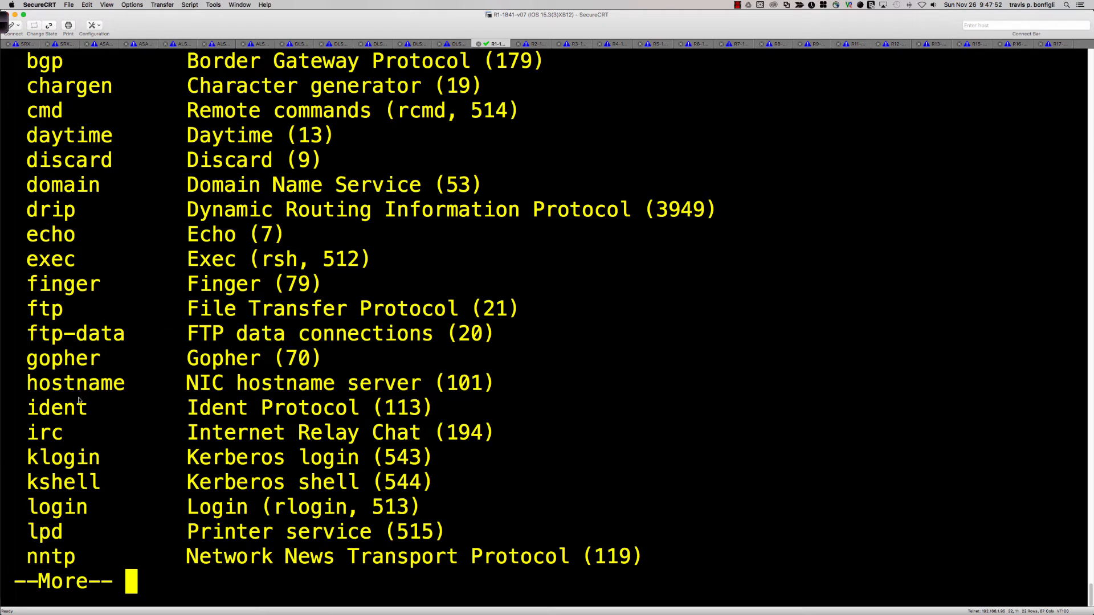
drag(30, 385, 38, 387)
drag(117, 386, 161, 425)
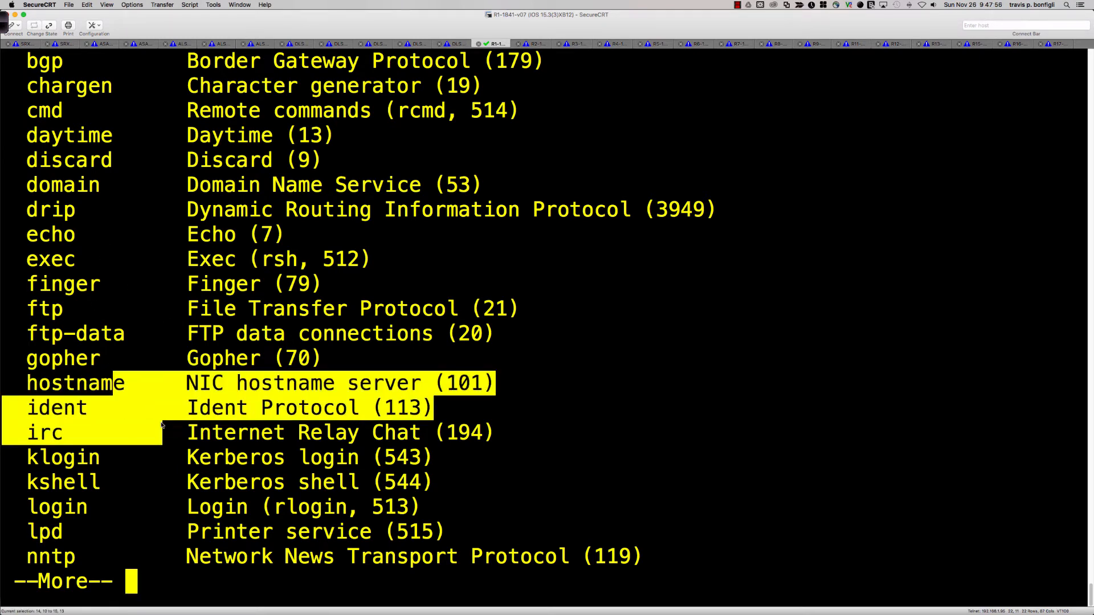
key(space)
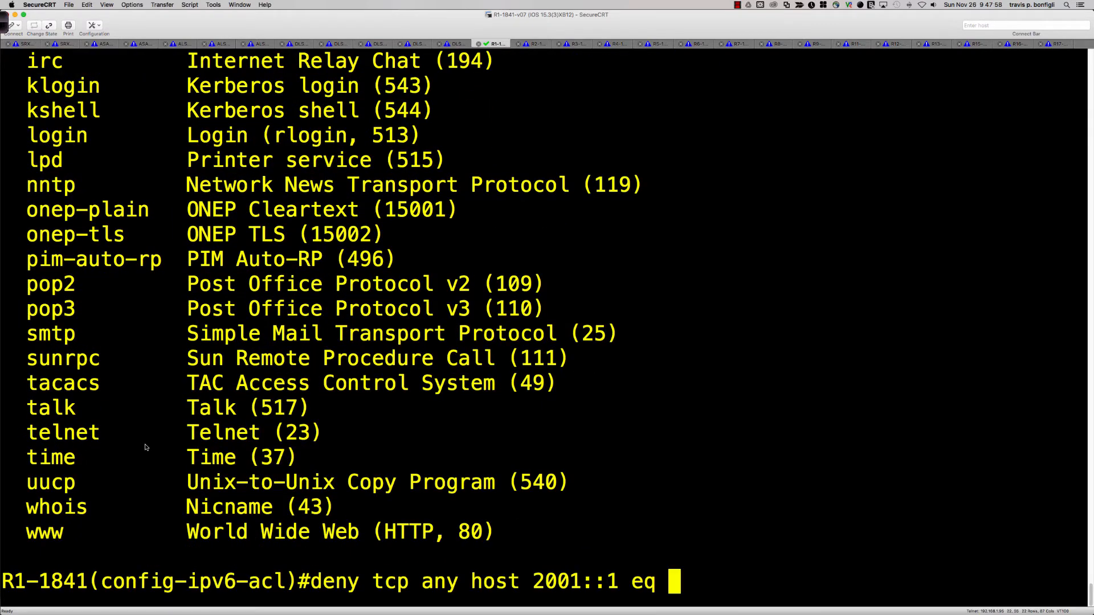
text(?)
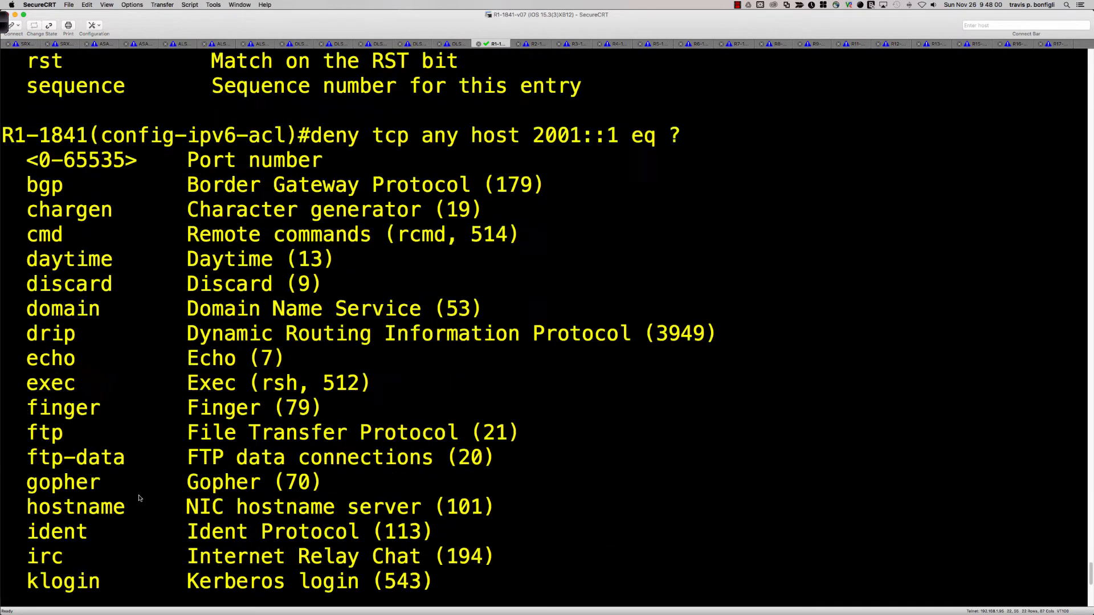
scroll(139, 499, up, 3)
drag(64, 410, 323, 409)
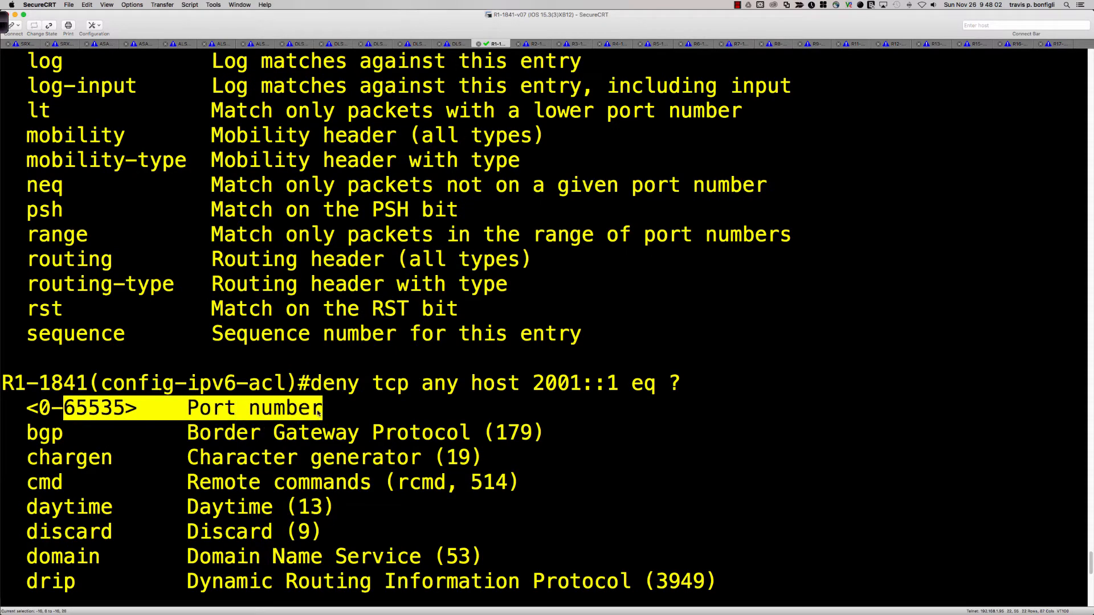
click(493, 473)
Switch back to Packet Tracer and complete R1's pending deny statement for host 2001:db8:1:30::30 with port 443.
key(super+Tab)
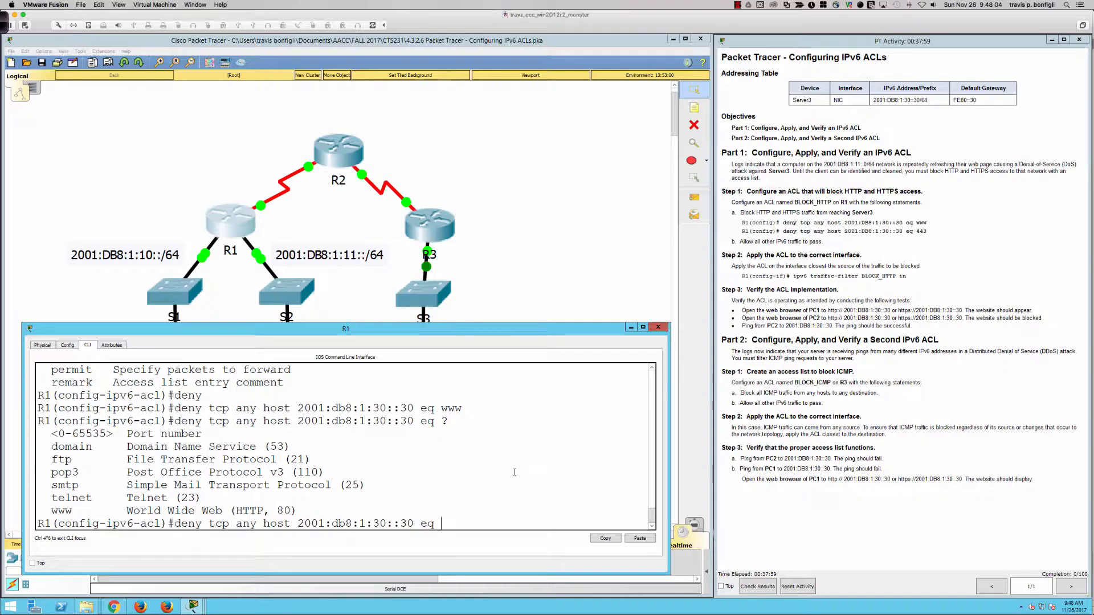
text(443)
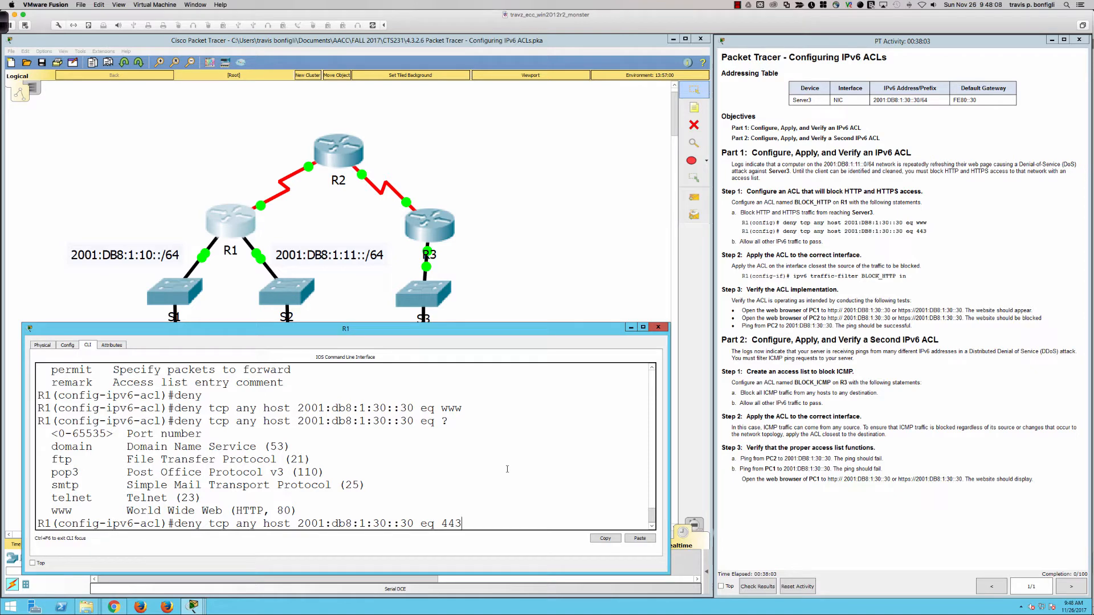
key(Return)
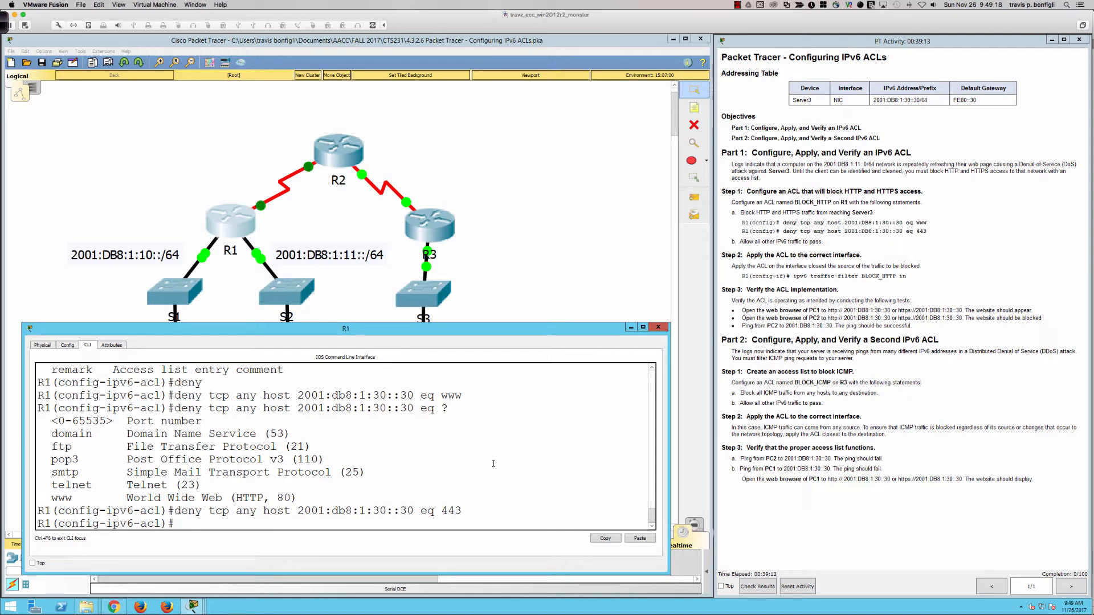
Check the nd-n message options on R1 and add the statement permit icmp any any nd-na.
text(permit icmp any any)
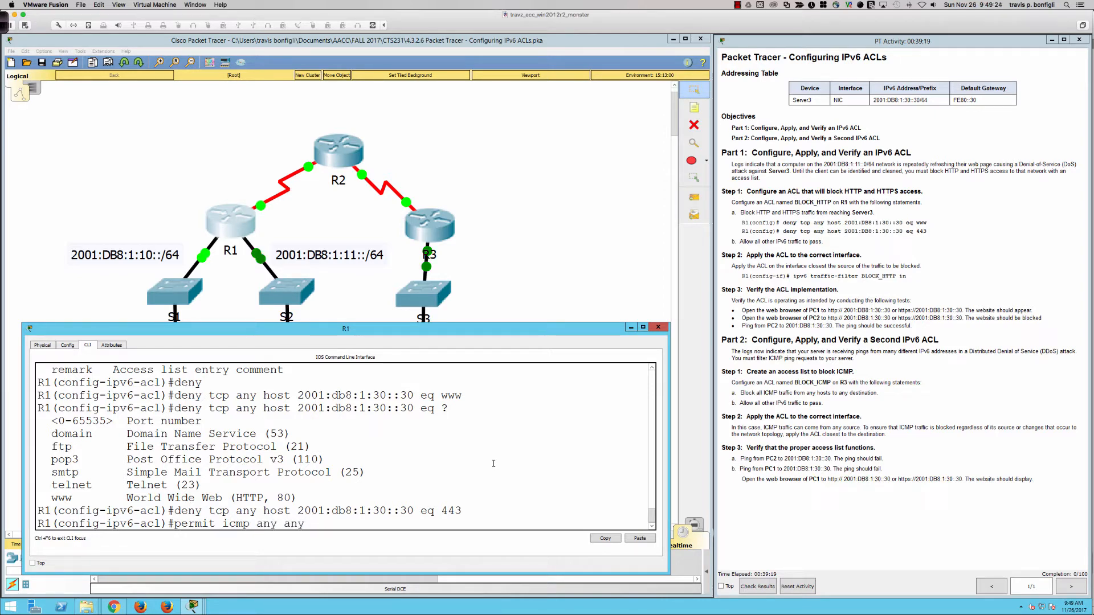
text( nd)
key(Tab)
text(-n)
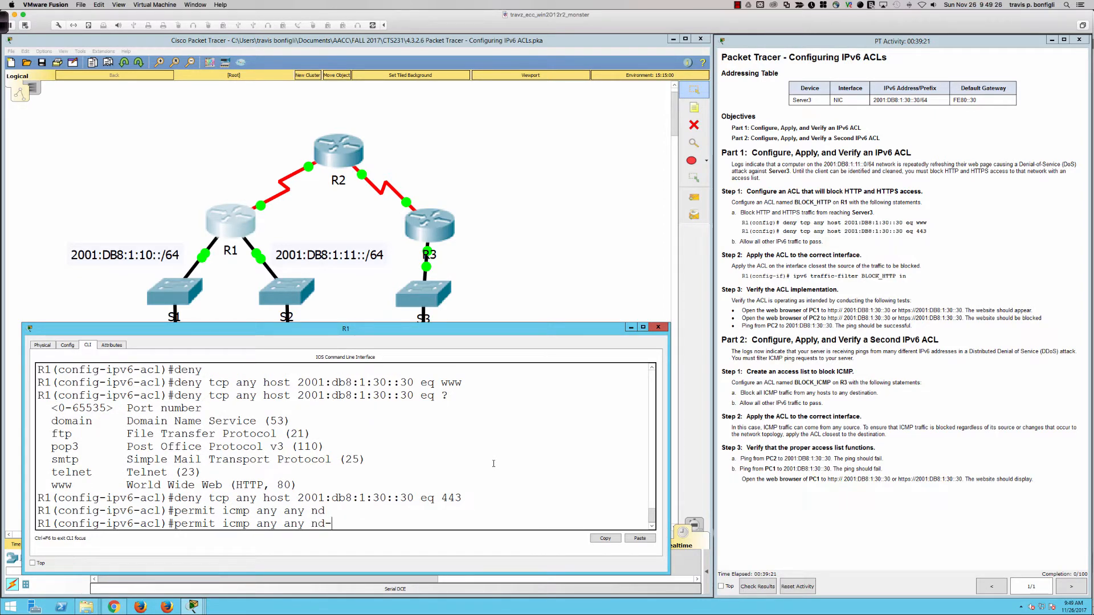
key(Tab)
text(?)
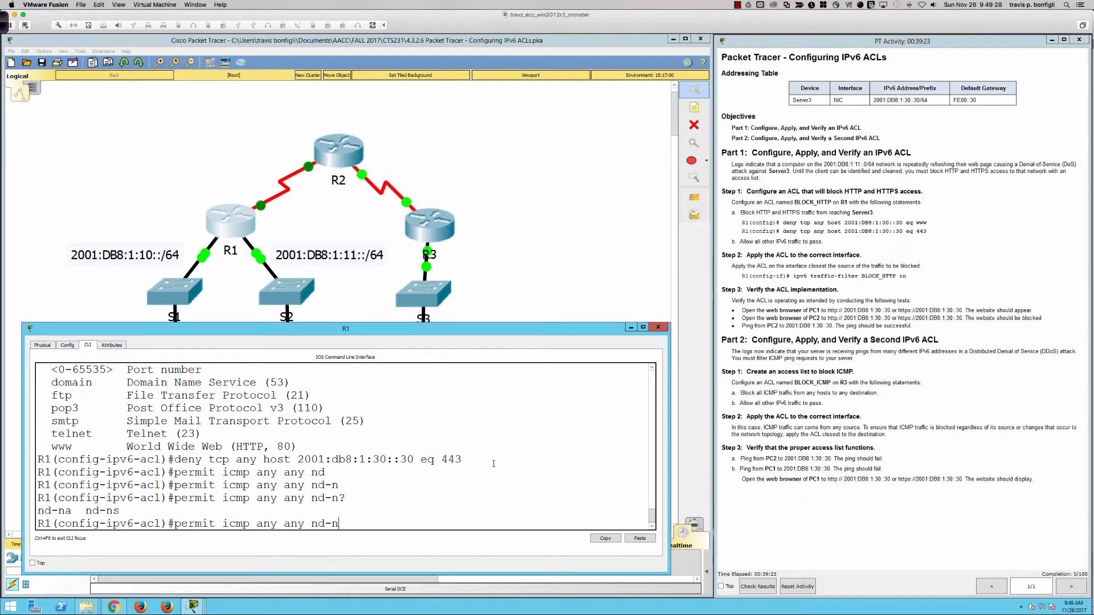
text(a)
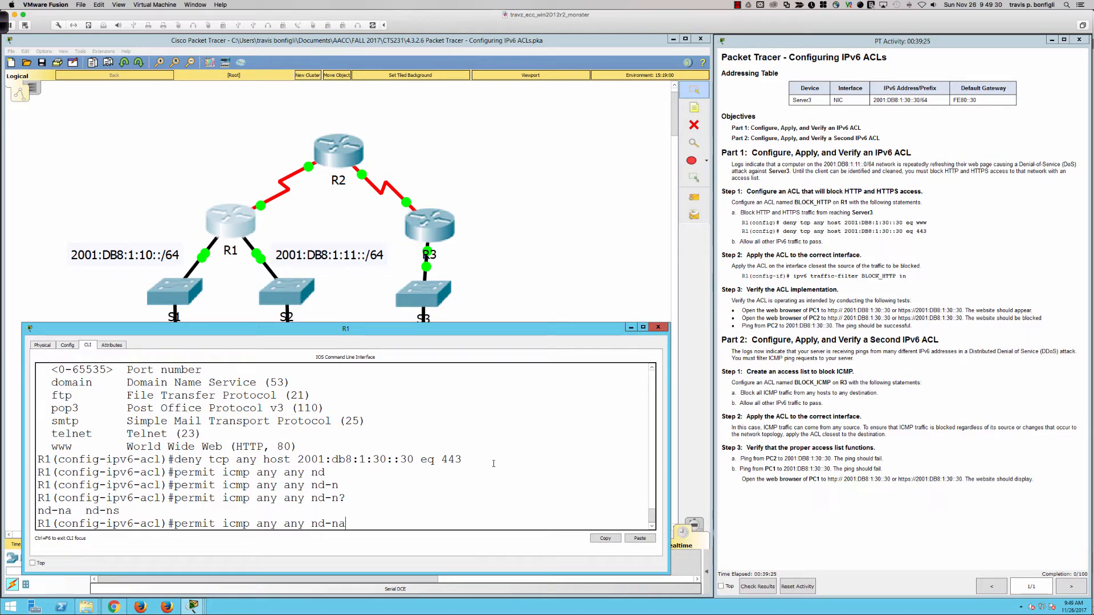
key(Return)
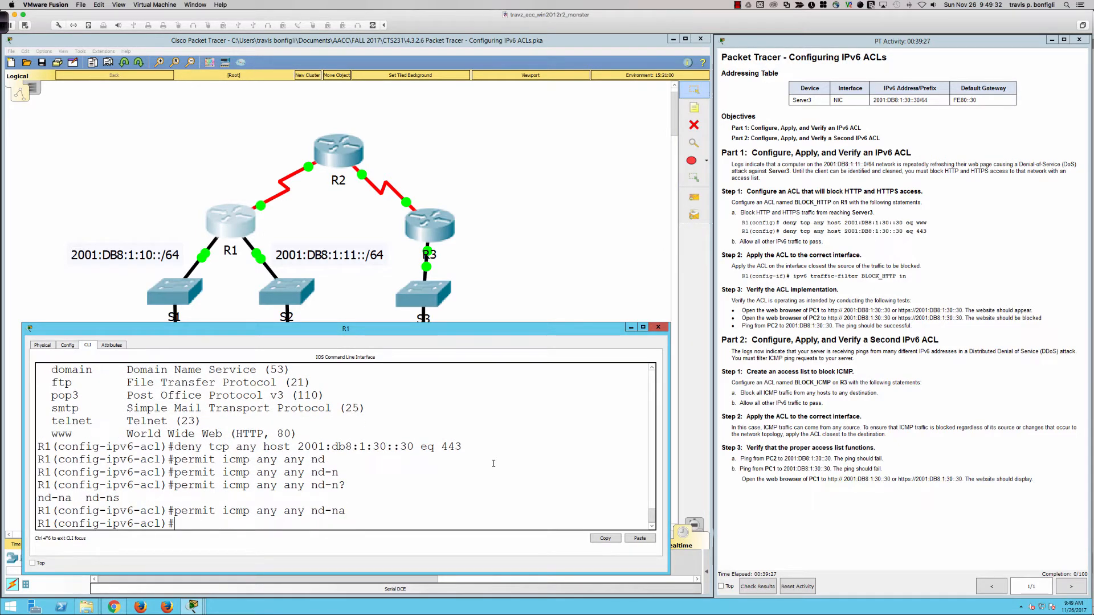
Add the statement permit icmp any any nd-ns to R1's BLOCK_HTTP access list.
key(Up)
key(BackSpace)
text(s)
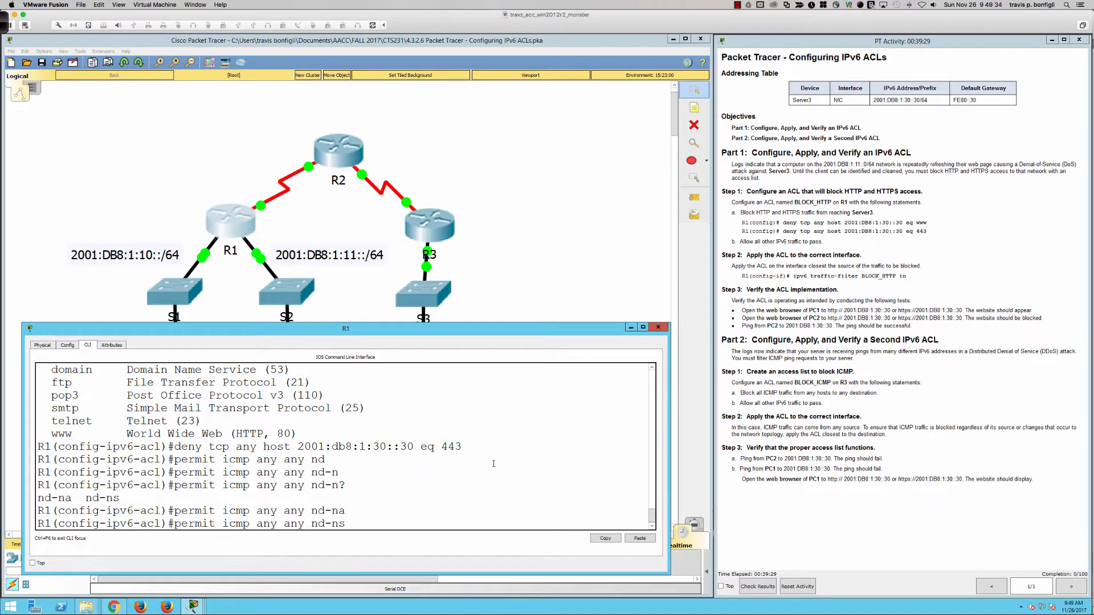
key(Return)
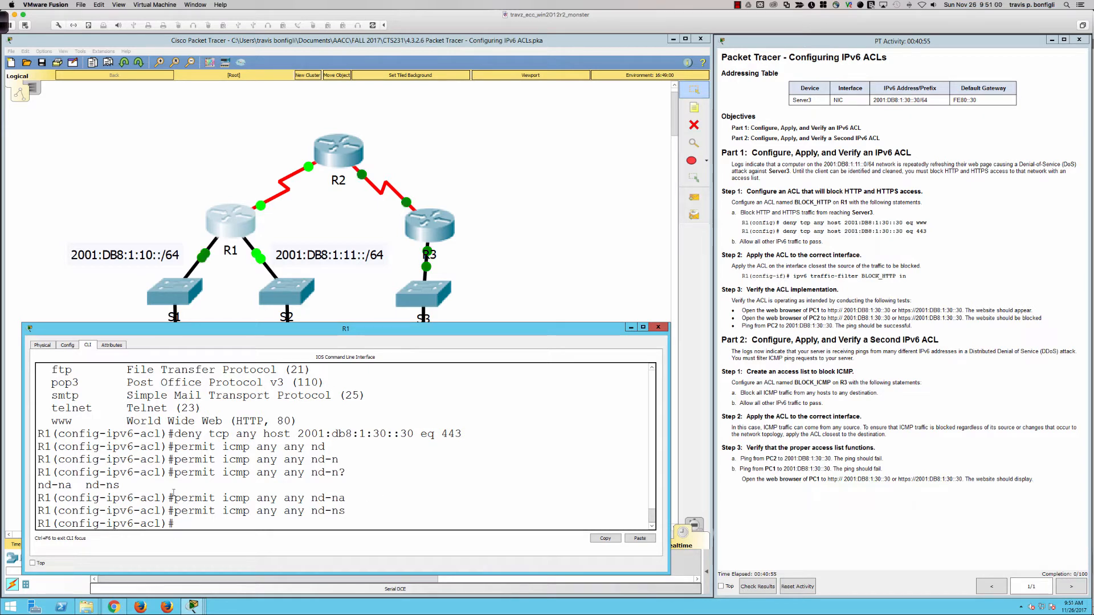
Highlight the nd-na and nd-ns permit statements in R1's command output for review.
drag(176, 499, 356, 510)
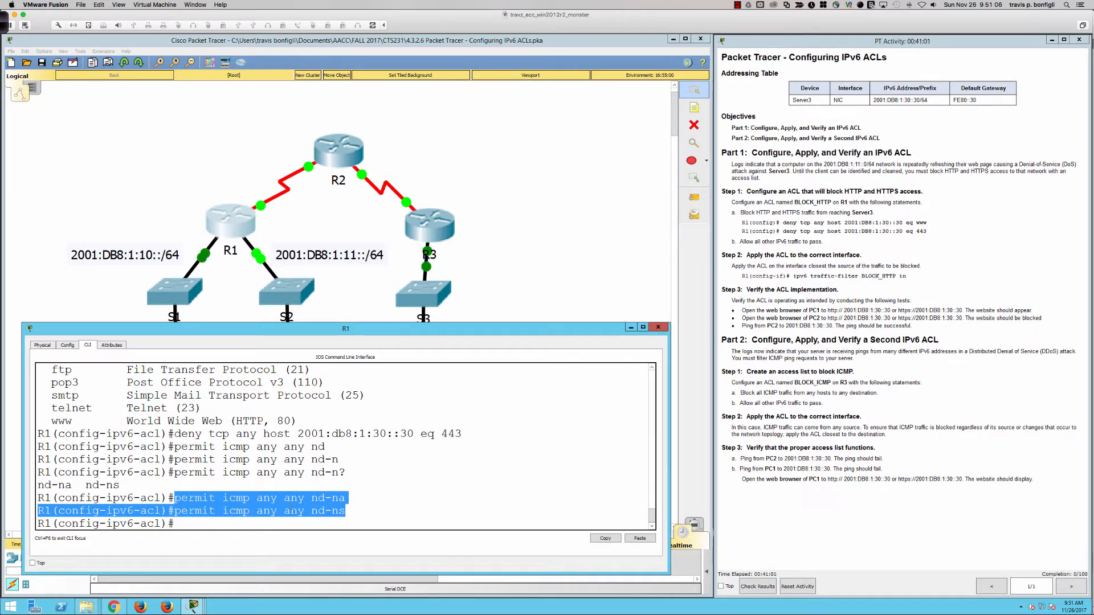
click(356, 513)
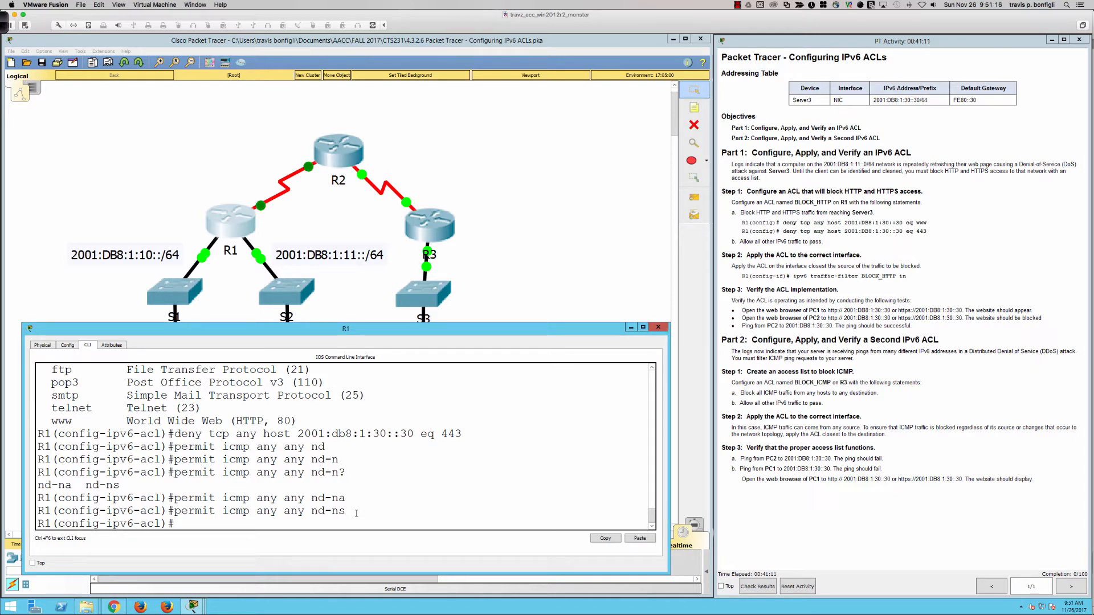
drag(346, 512, 172, 499)
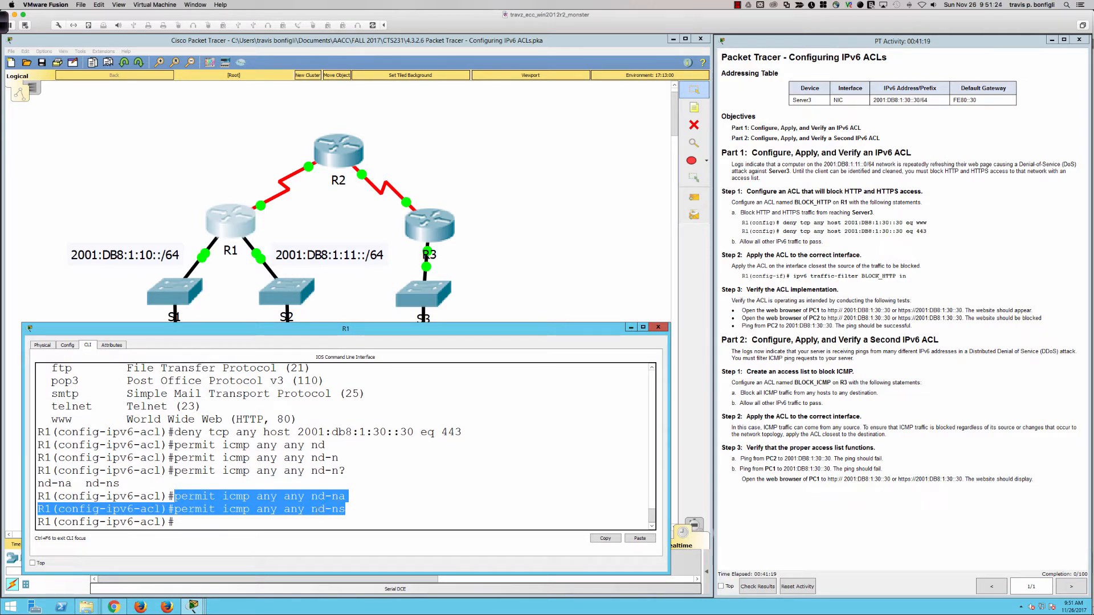
click(376, 509)
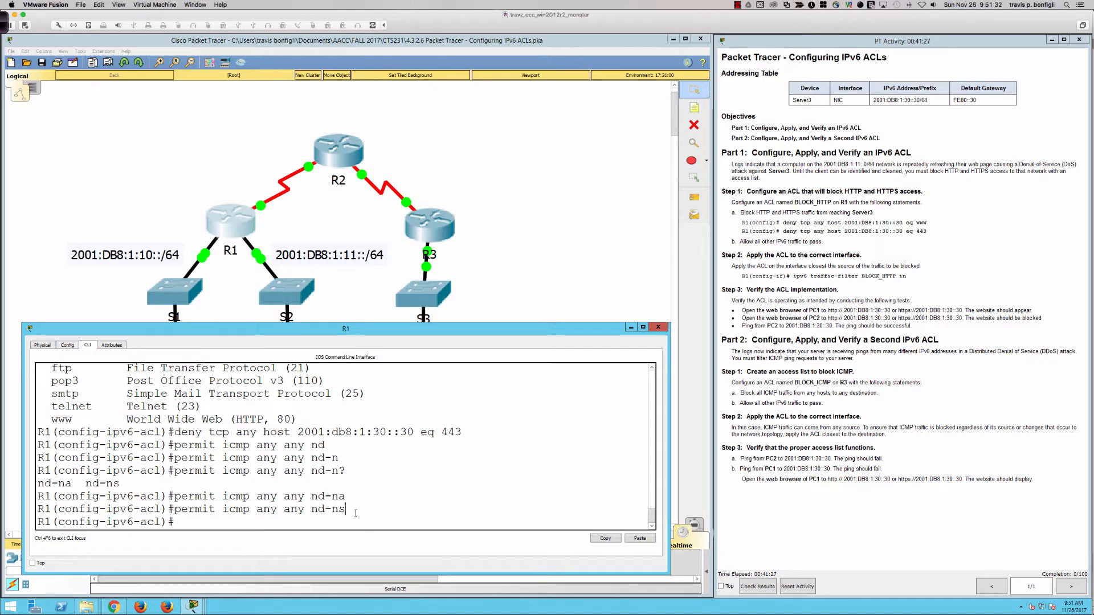
Remove the permit icmp any any nd-ns and permit icmp any any nd-na statements from R1's access list.
key(Return)
key(Up)
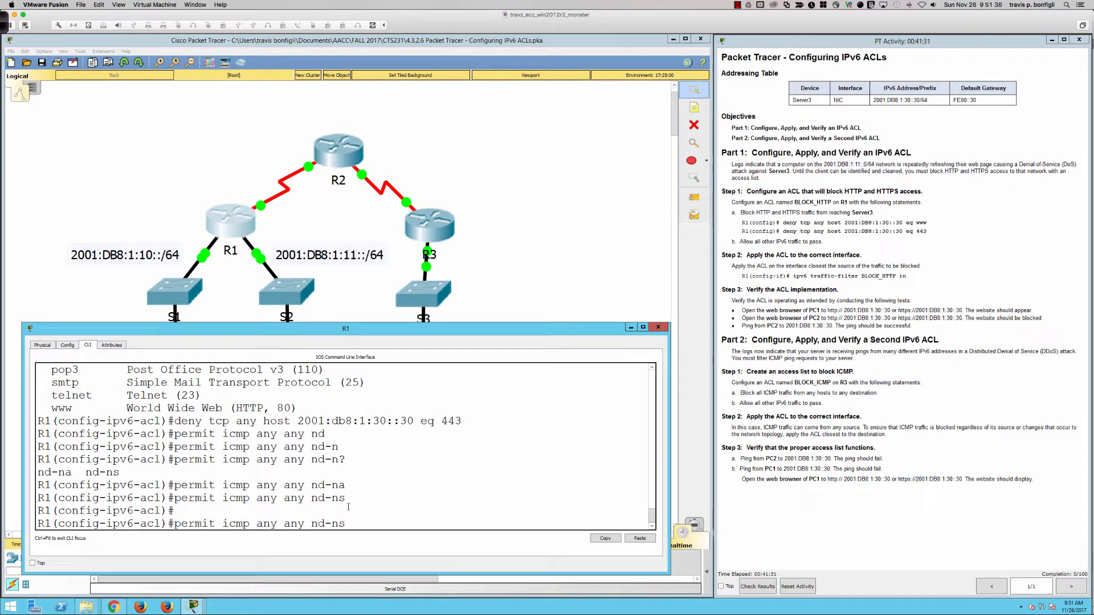
text(no)
key(Return)
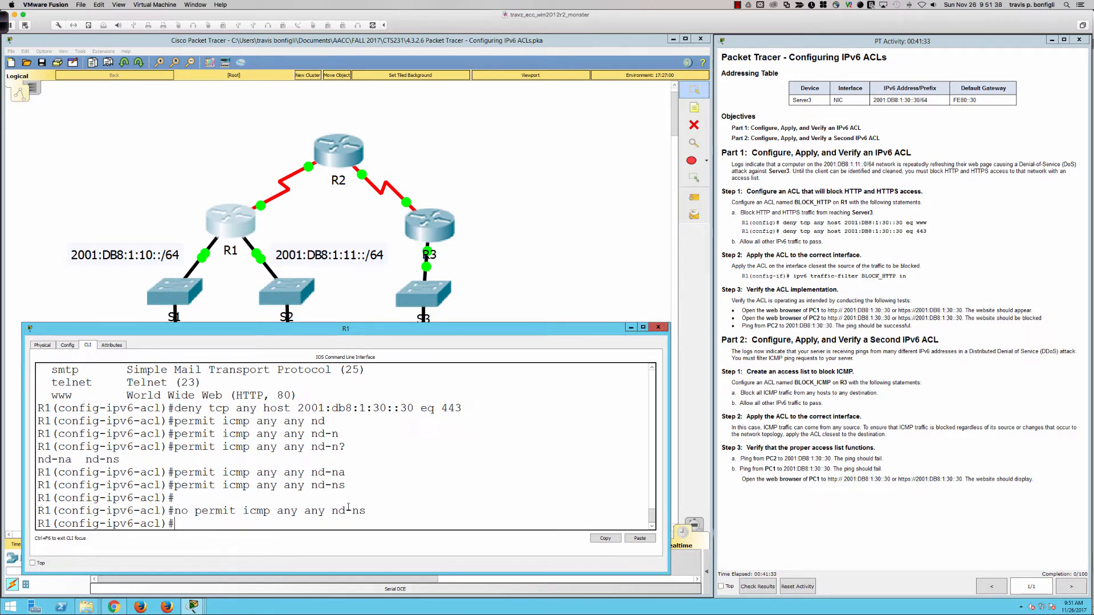
key(Up)
key(Up)
key(Up)
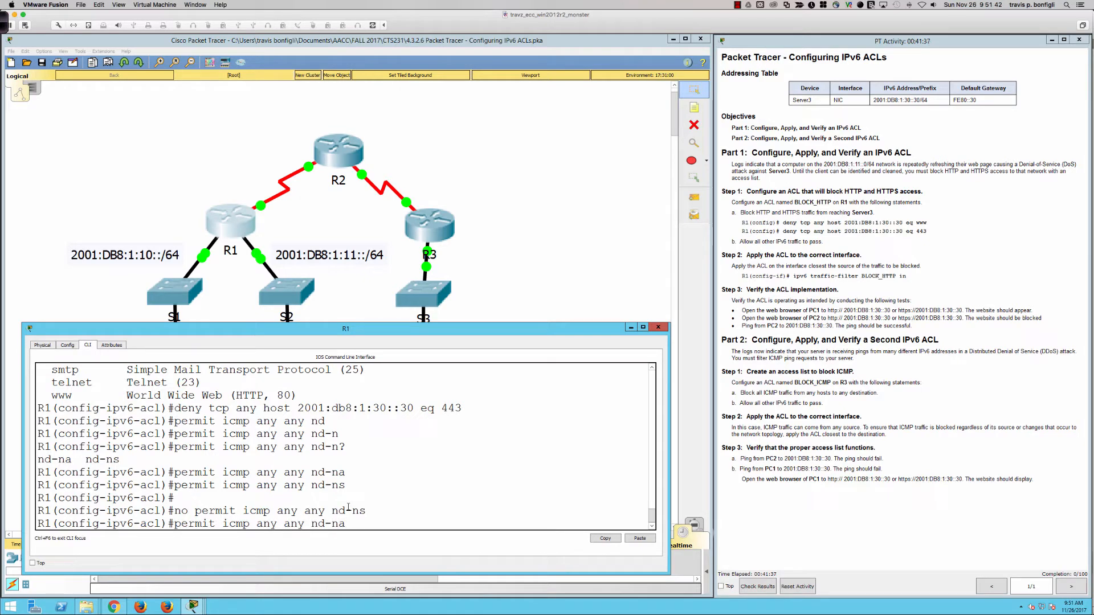
text(no)
key(Return)
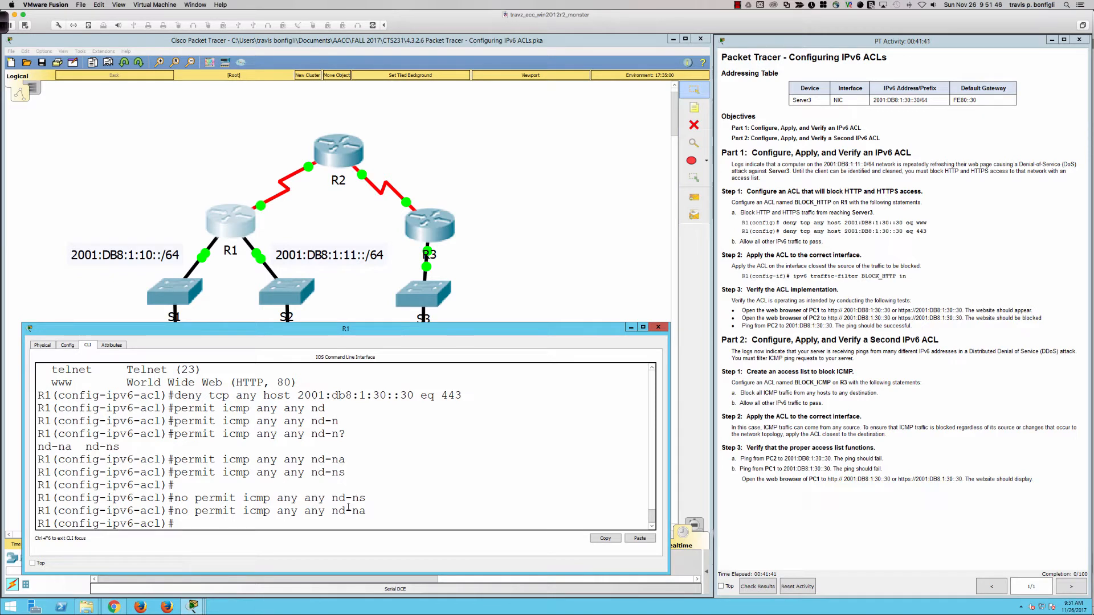
key(Return)
key(Return)
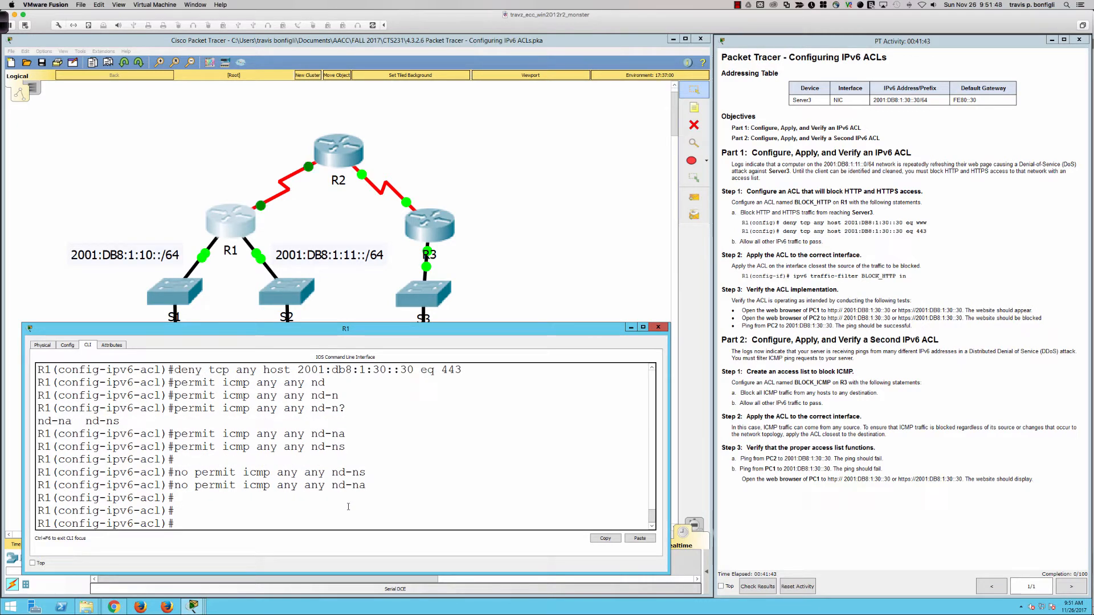
Display R1's IPv6 access lists from ACL configuration mode with do sh ipv6 access.
text(permit)
key(BackSpace)
key(BackSpace)
key(BackSpace)
key(BackSpace)
key(BackSpace)
key(BackSpace)
key(BackSpace)
text(do sh ipv)
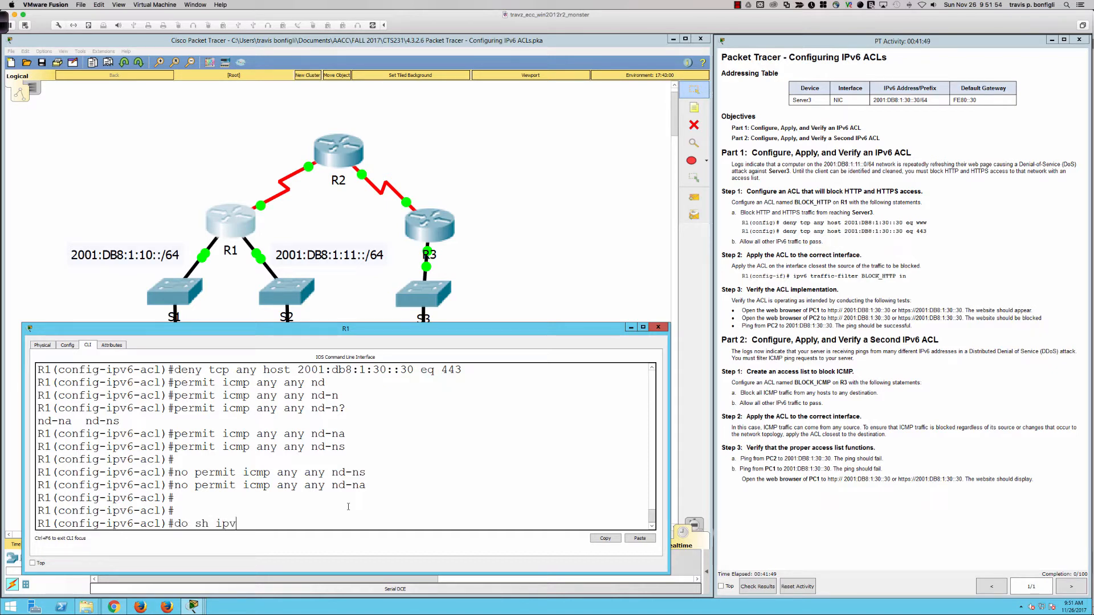
text(6 acces)
key(Tab)
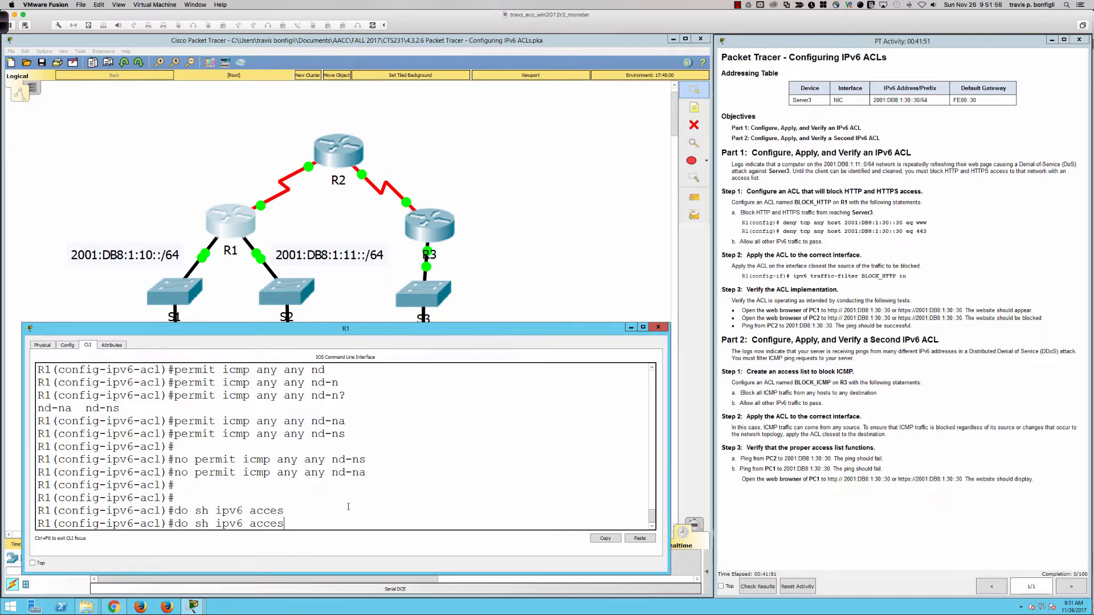
text(s)
key(Tab)
key(Return)
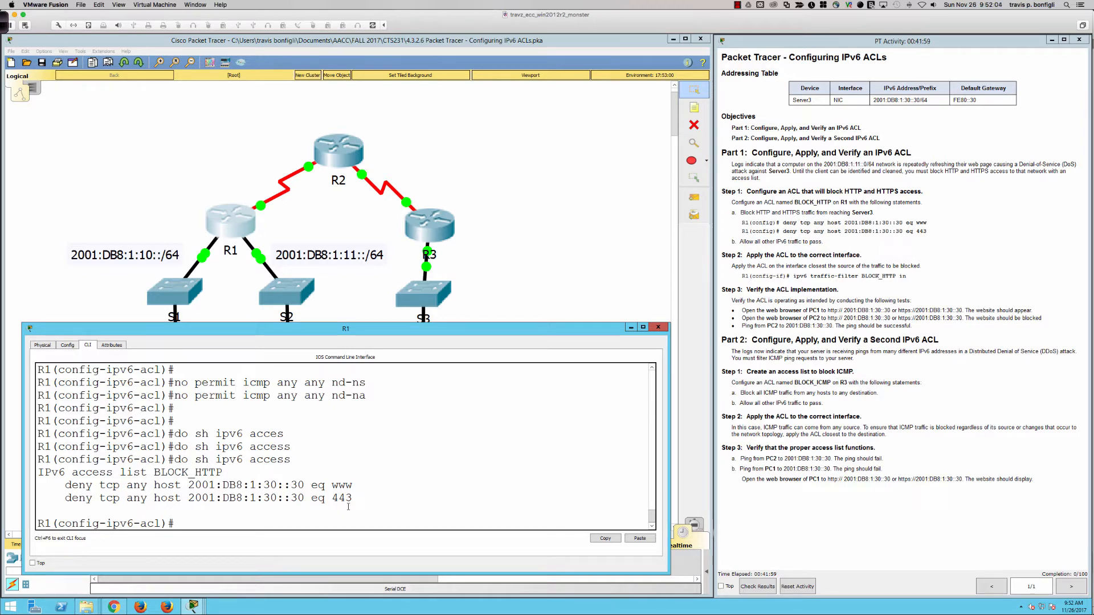
Add the statement permit ipv6 any any to BLOCK_HTTP on R1 and bring the full network topology into view.
text(permit)
text( ipv)
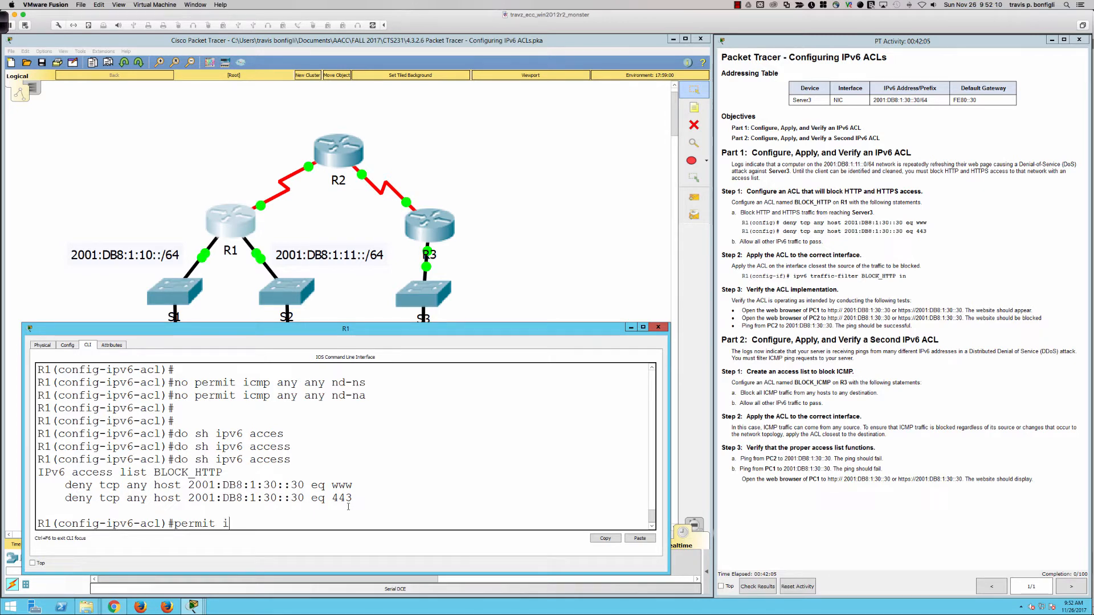
text(6)
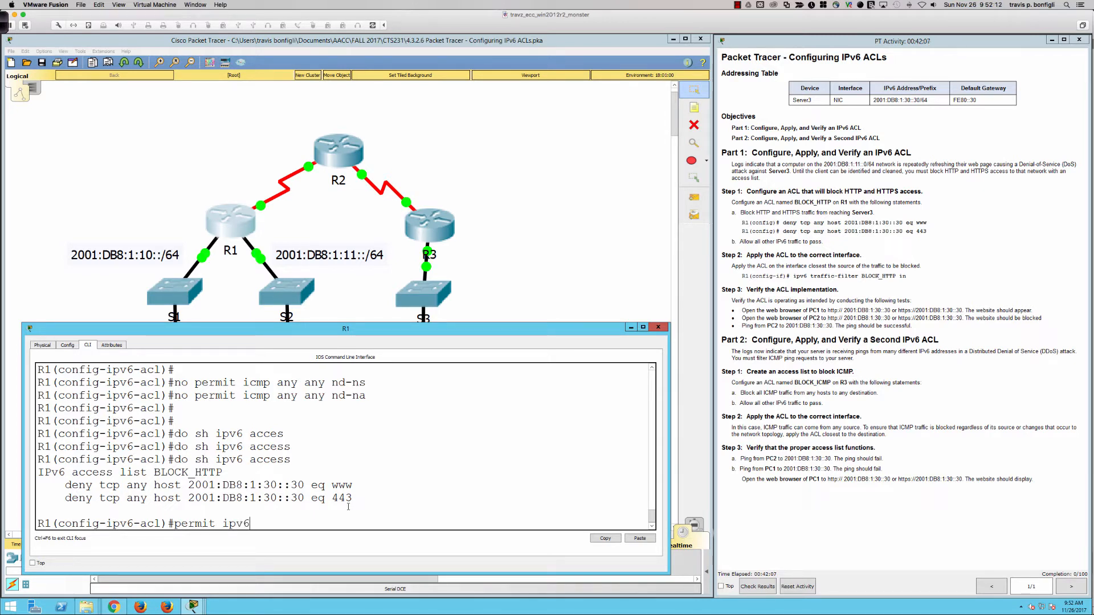
text( any any)
key(Return)
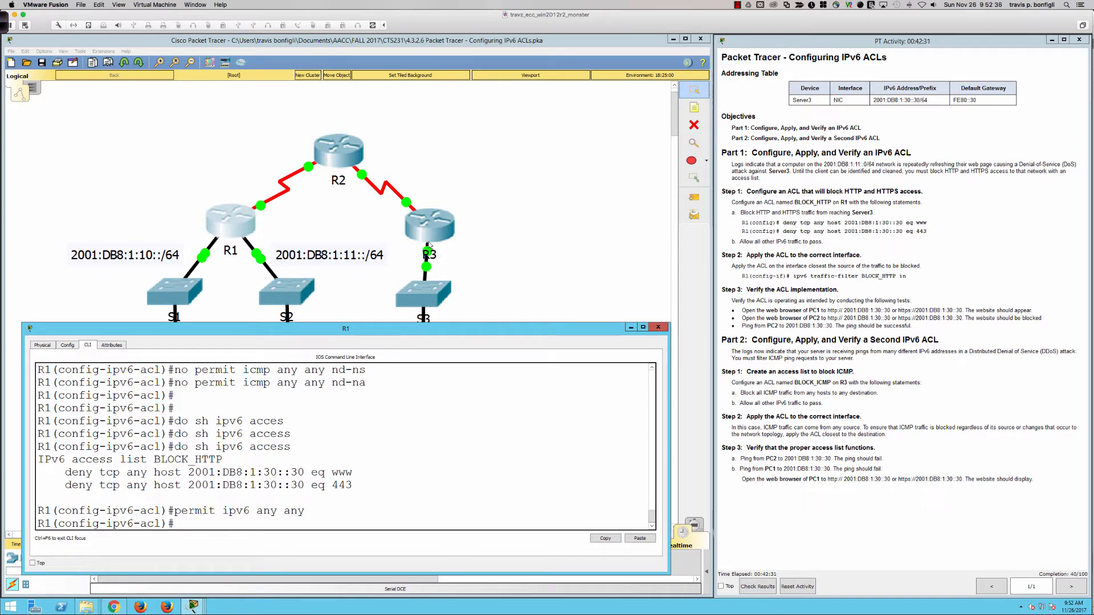
click(154, 186)
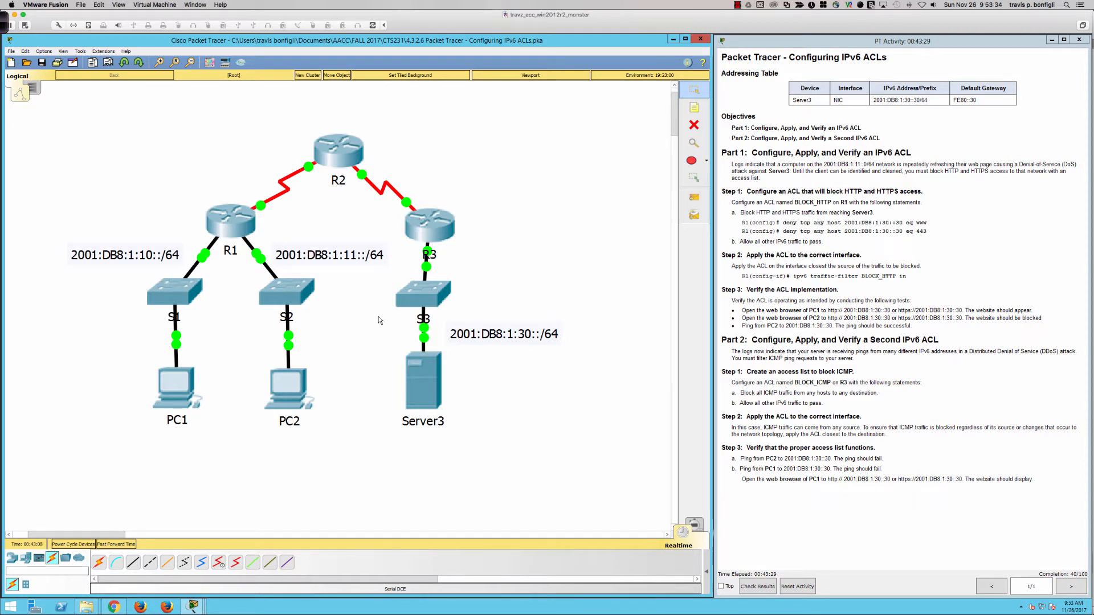
Switch to Ink2Go and draw a line under Server3, arrows to two R3 interfaces, an ACL label and a check mark.
click(11, 27)
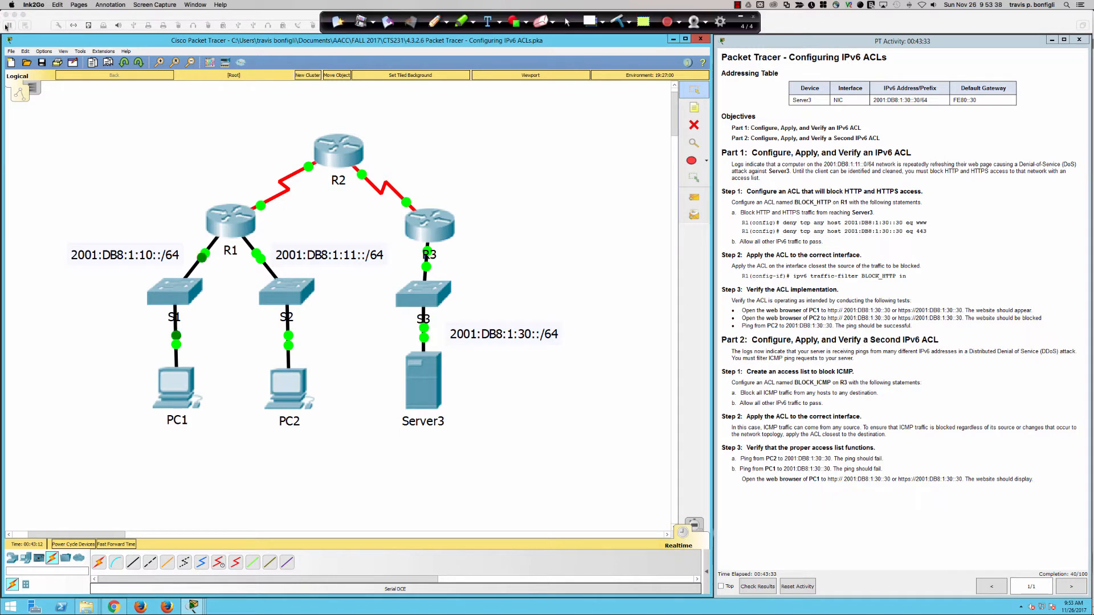
click(434, 22)
mouse_move(401, 428)
mouse_down()
mouse_move(447, 431)
mouse_move(397, 432)
mouse_up()
mouse_move(468, 229)
mouse_down()
mouse_move(437, 242)
mouse_move(451, 245)
mouse_up()
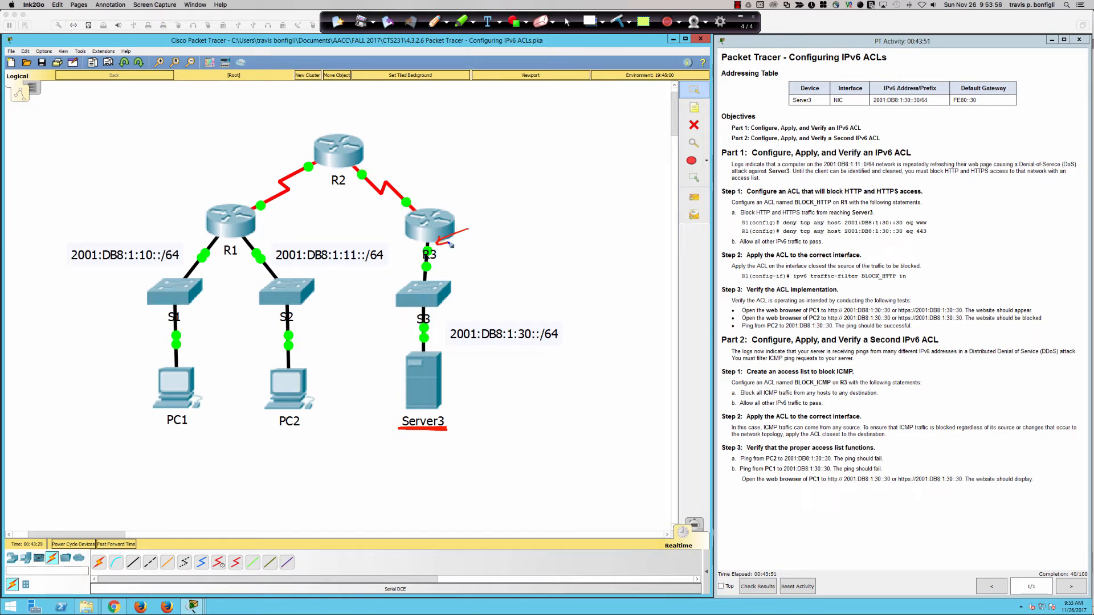
mouse_move(443, 194)
mouse_down()
mouse_move(421, 210)
mouse_move(432, 210)
mouse_up()
drag(449, 192, 479, 179)
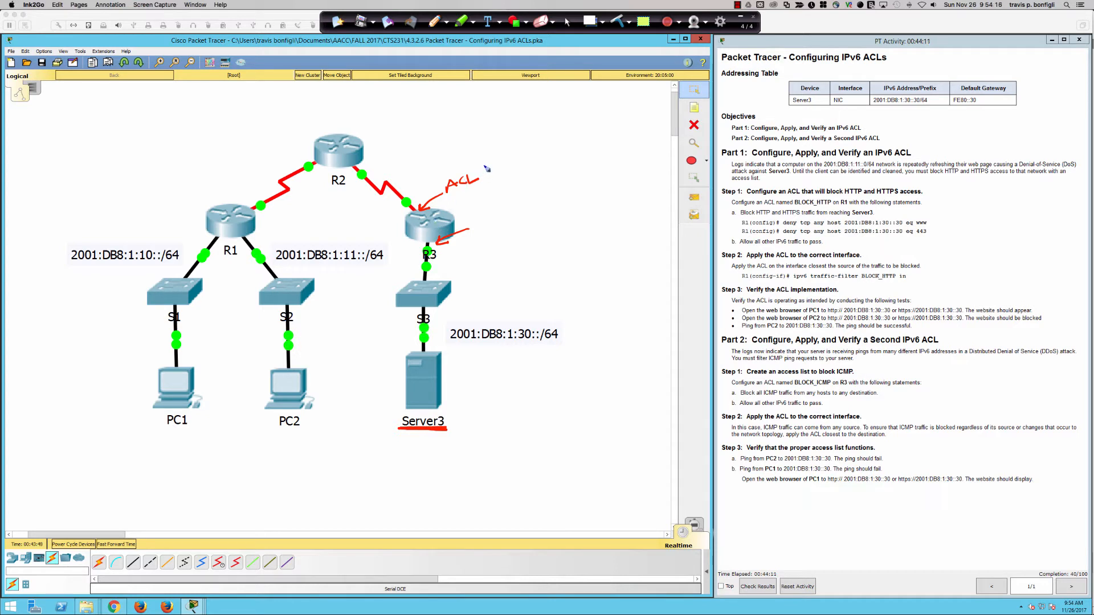
drag(485, 167, 500, 155)
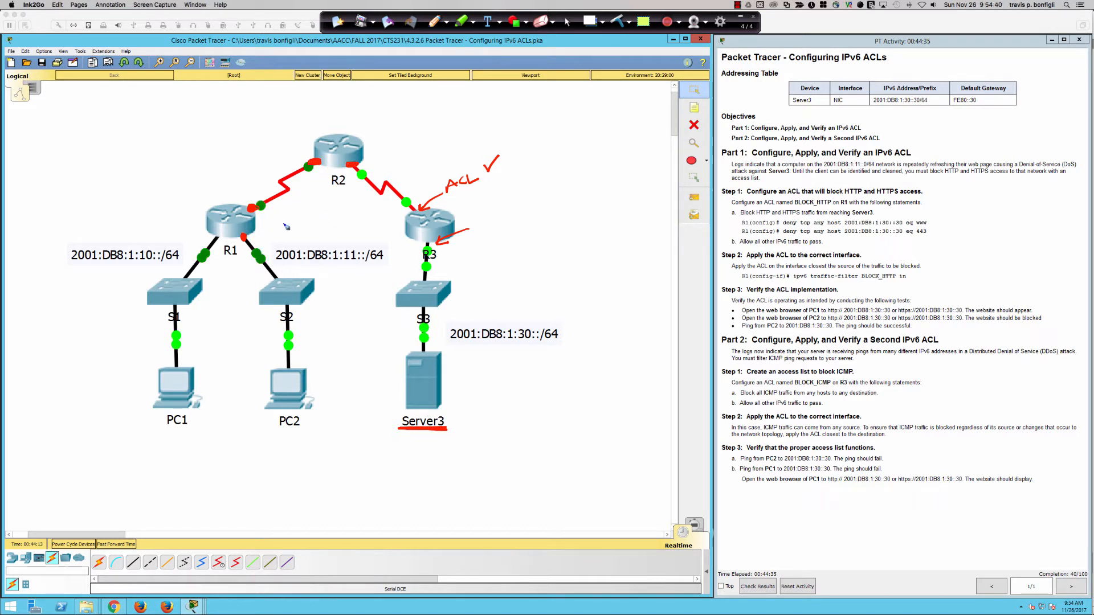
Mark R1's S2-facing interface and the R1–R2 link, underline the matching ACL and traffic-filter instructions, and clear the annotations.
mouse_move(283, 210)
mouse_down()
mouse_move(254, 235)
mouse_move(269, 233)
mouse_up()
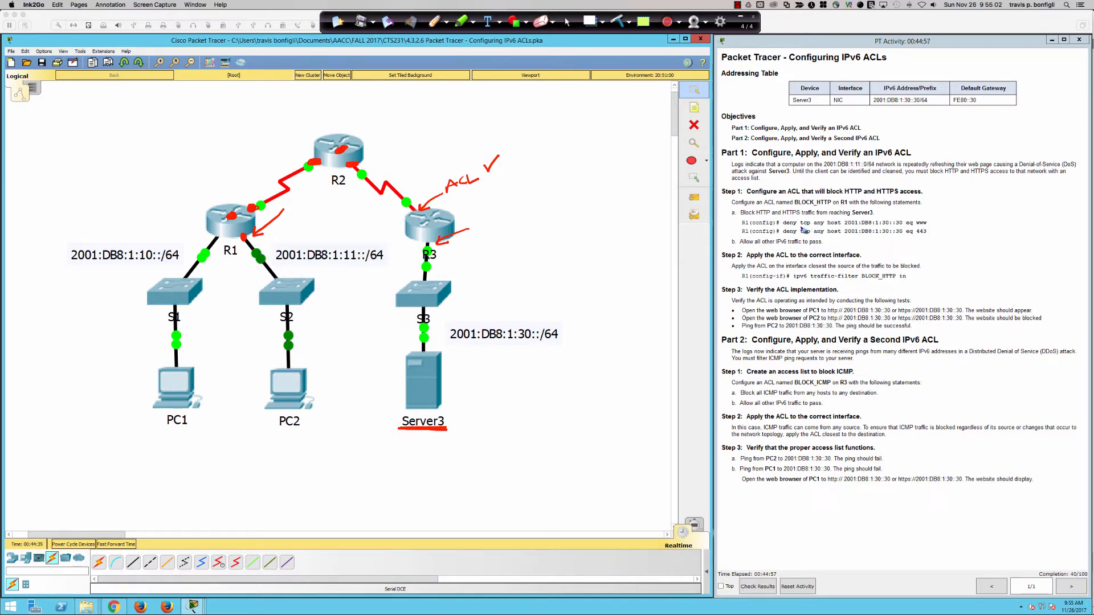
drag(812, 231, 904, 229)
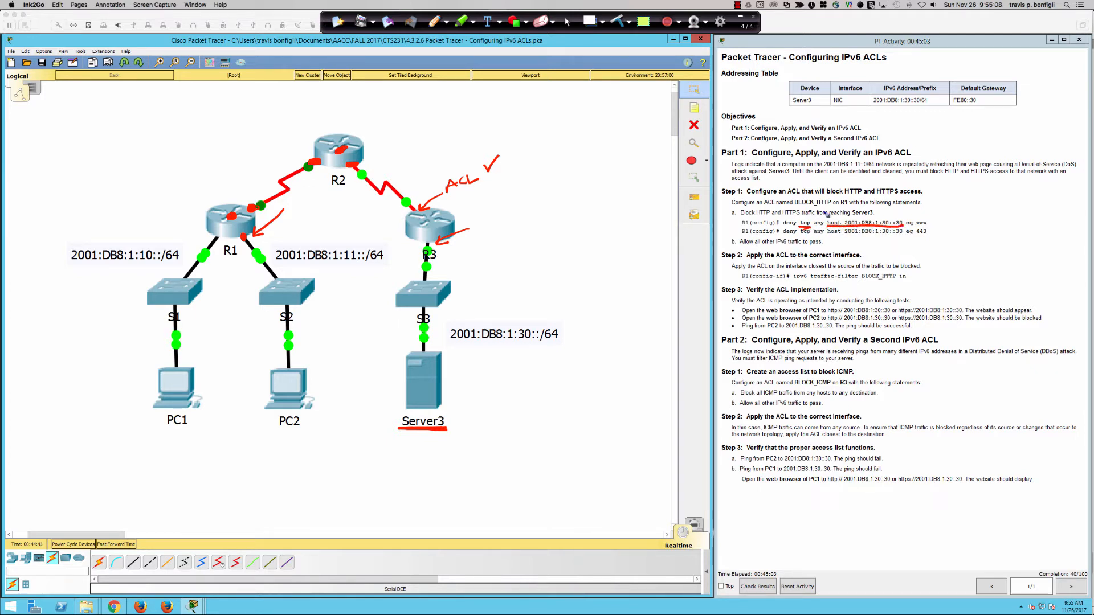
mouse_move(832, 209)
mouse_down()
mouse_move(821, 220)
mouse_move(862, 222)
mouse_up()
mouse_move(265, 169)
mouse_down()
mouse_move(274, 181)
mouse_move(279, 168)
mouse_up()
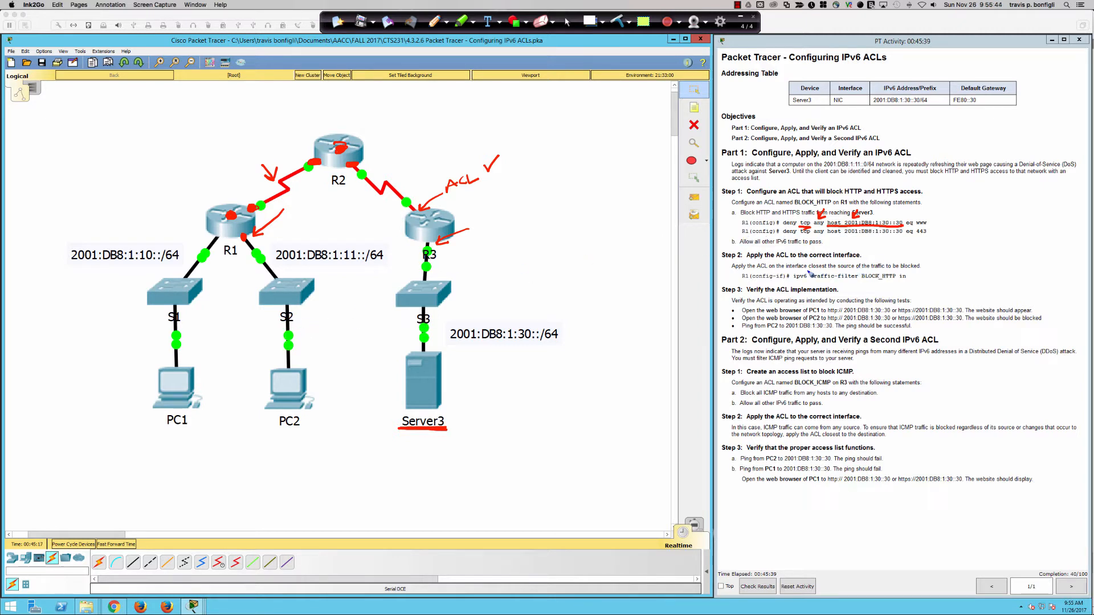
drag(808, 271, 929, 275)
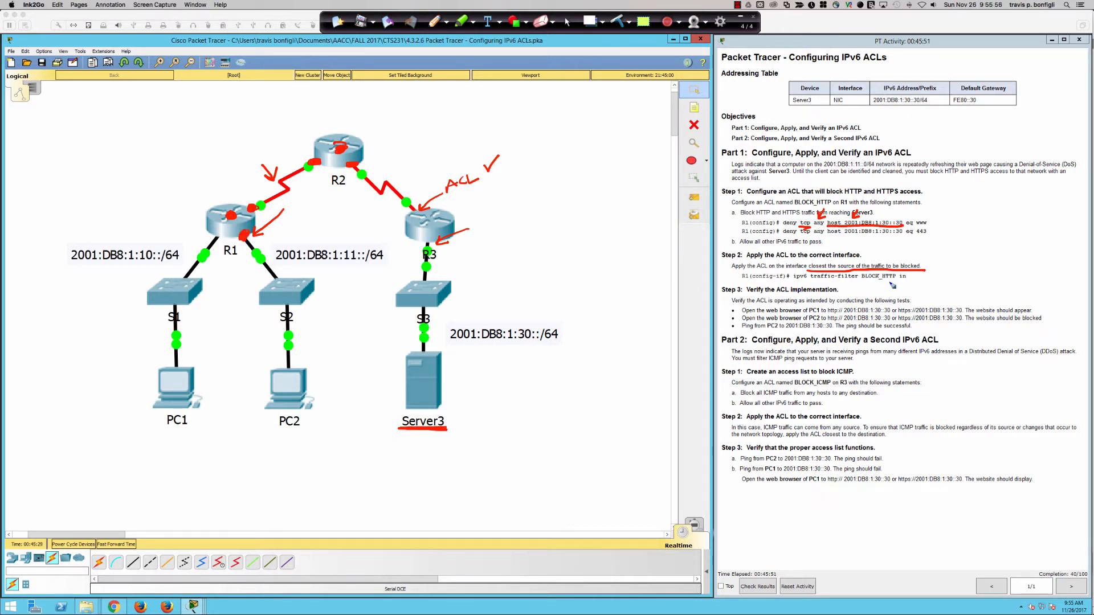
mouse_move(887, 281)
mouse_down()
mouse_move(920, 280)
mouse_move(906, 282)
mouse_up()
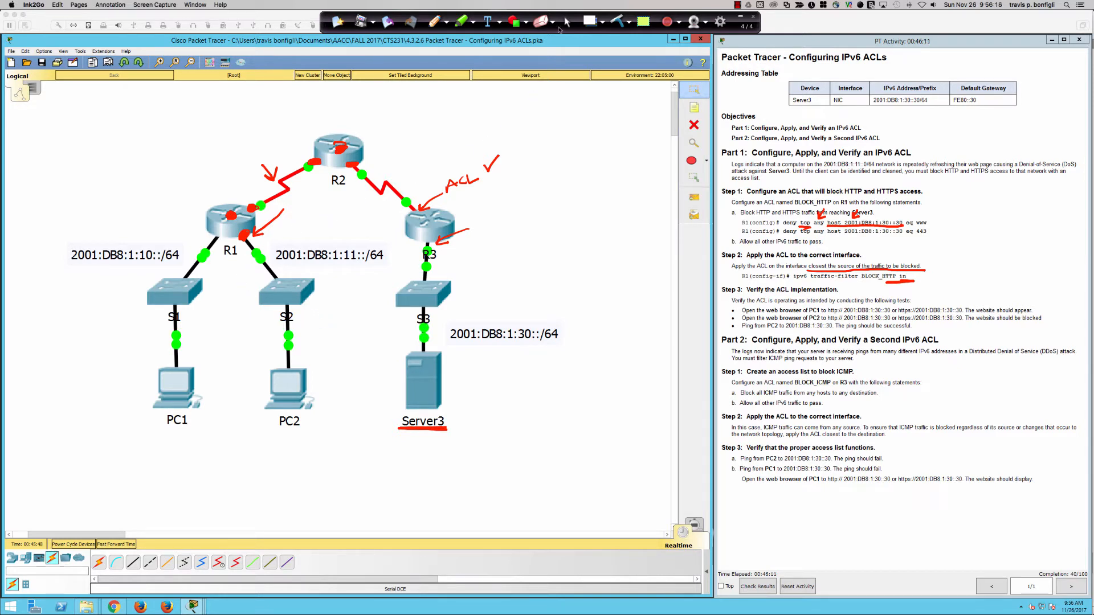
click(622, 21)
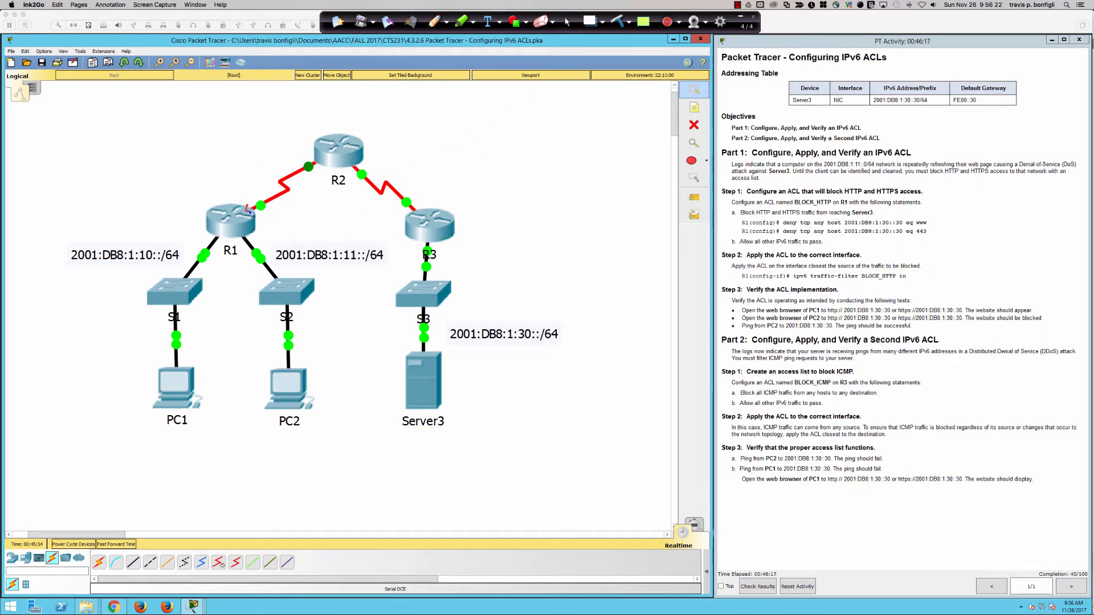
Mark R1's serial interface and PC1's path to R1, circle PC2 and Server3's address in the instructions, and clear the annotations.
drag(248, 206, 252, 209)
mouse_move(205, 386)
mouse_down()
mouse_move(234, 195)
mouse_move(215, 201)
mouse_up()
mouse_move(892, 216)
mouse_down()
mouse_move(875, 223)
mouse_move(903, 228)
mouse_move(885, 219)
mouse_up()
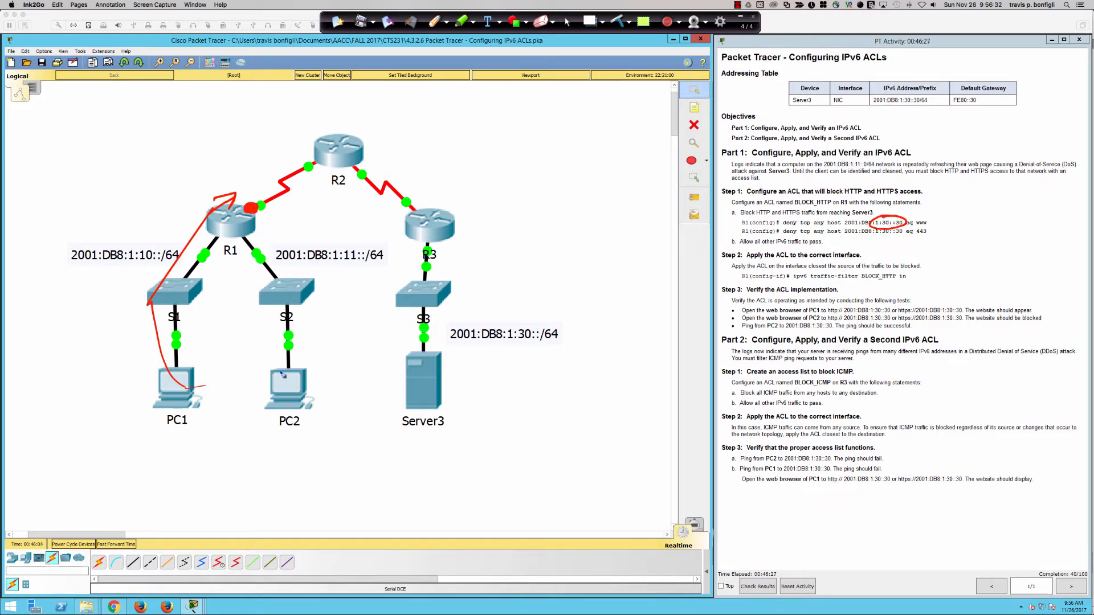
mouse_move(282, 362)
mouse_down()
mouse_move(336, 370)
mouse_move(251, 373)
mouse_up()
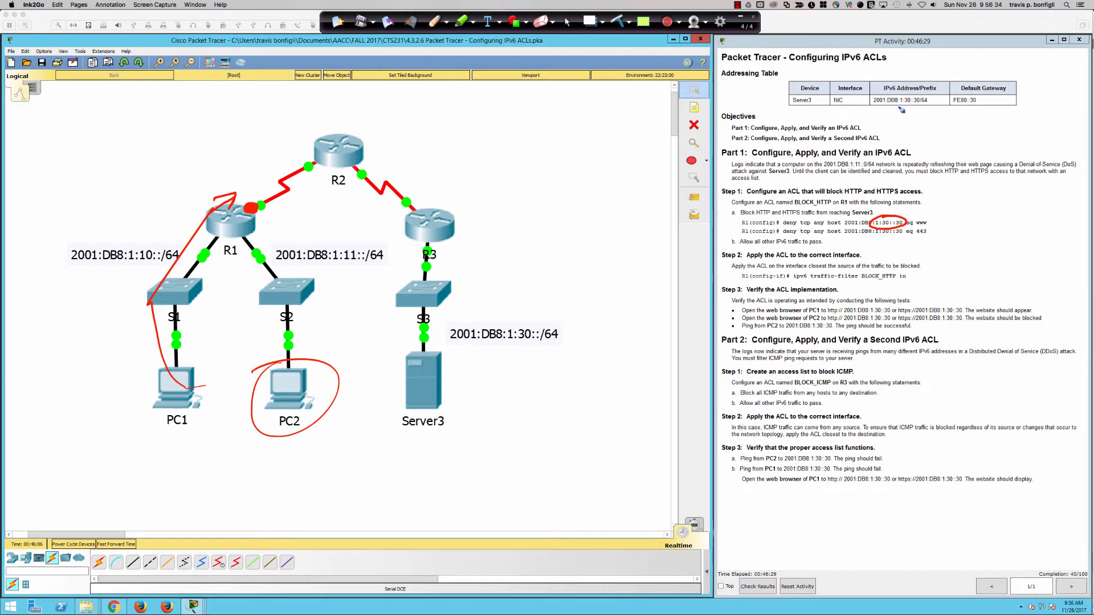
drag(920, 90, 938, 101)
drag(801, 225, 822, 226)
drag(248, 167, 249, 198)
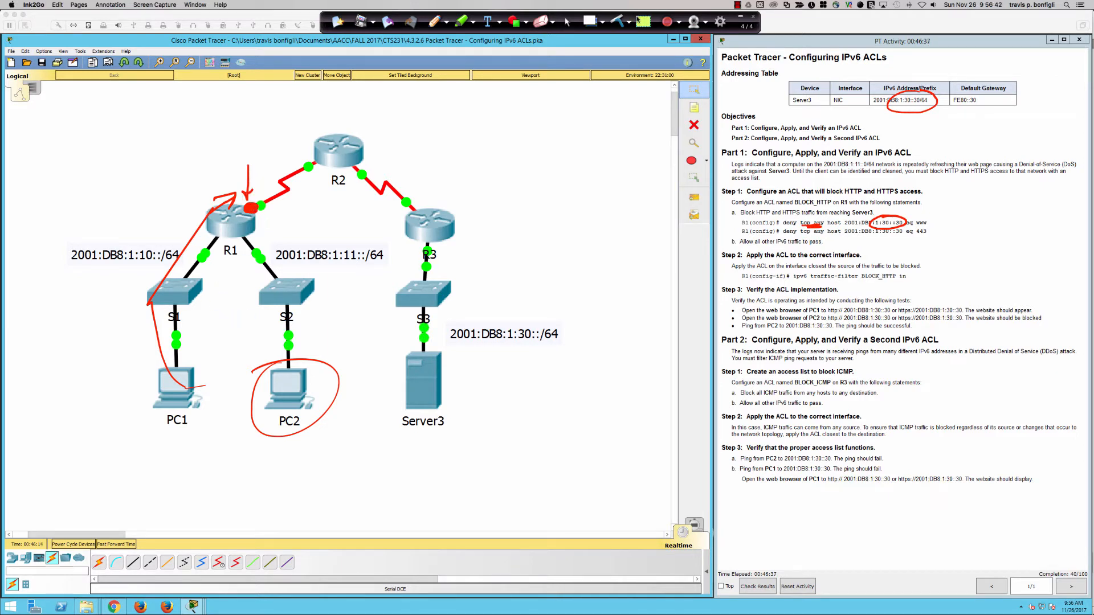
click(617, 22)
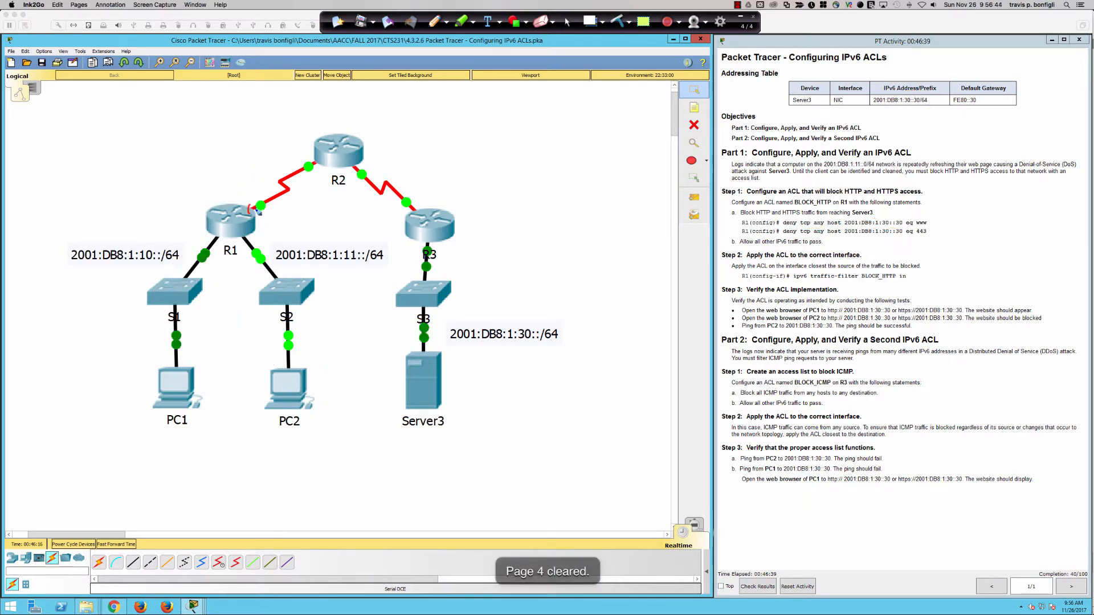
Mark R1's serial interface and PC1's path to R1, and circle 2001:DB8:1:10::/64 on the topology and the 2001:DB8:1:11::/64 network in the instructions.
drag(255, 206, 246, 203)
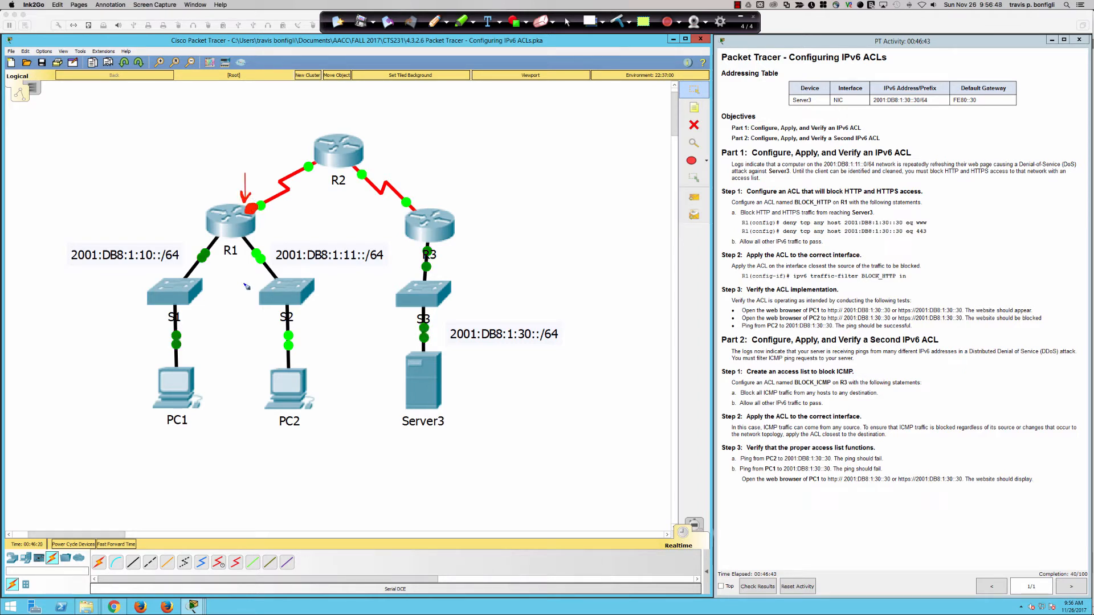
mouse_move(174, 410)
mouse_down()
mouse_move(159, 350)
mouse_move(197, 250)
mouse_move(218, 226)
mouse_move(110, 239)
mouse_up()
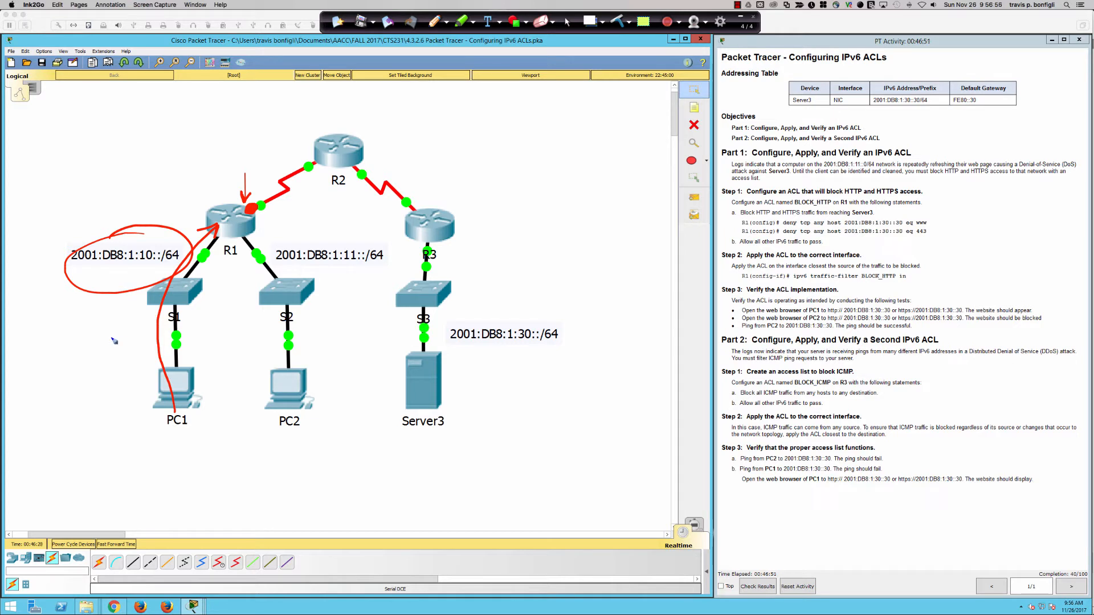
mouse_move(118, 276)
mouse_down()
mouse_move(94, 274)
mouse_move(149, 268)
mouse_up()
mouse_move(832, 165)
mouse_down()
mouse_move(869, 172)
mouse_move(880, 162)
mouse_move(834, 161)
mouse_up()
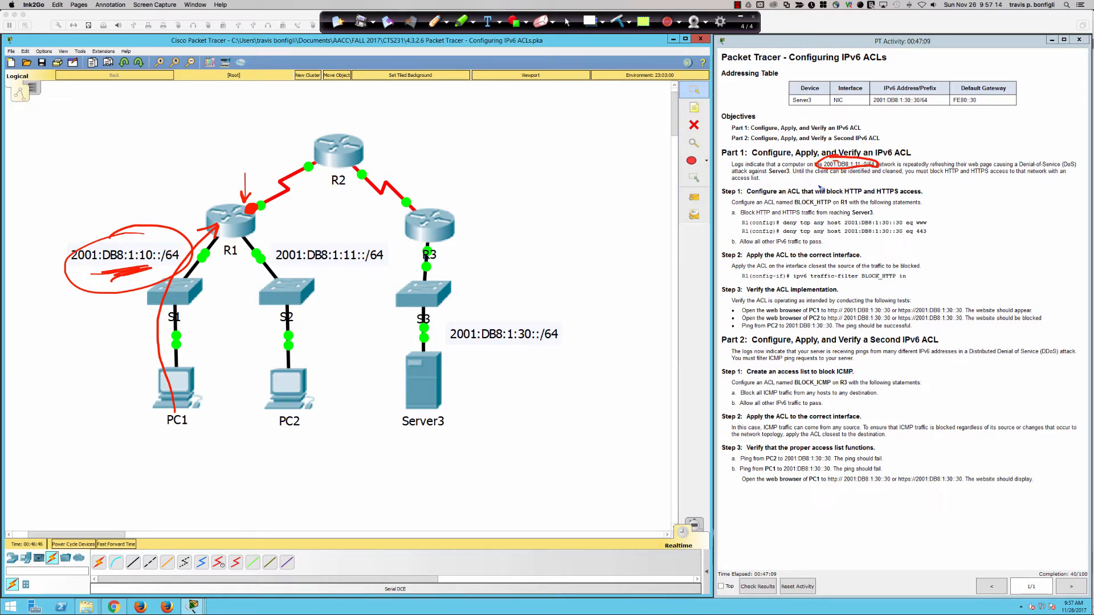
Draw an arrow from the 2001:DB8:1:11::/64 label to S2, mark R1's S2-facing interface, and clear the annotations.
mouse_move(313, 266)
mouse_down()
mouse_move(386, 257)
mouse_move(339, 270)
mouse_move(315, 304)
mouse_move(330, 296)
mouse_up()
drag(245, 234, 245, 236)
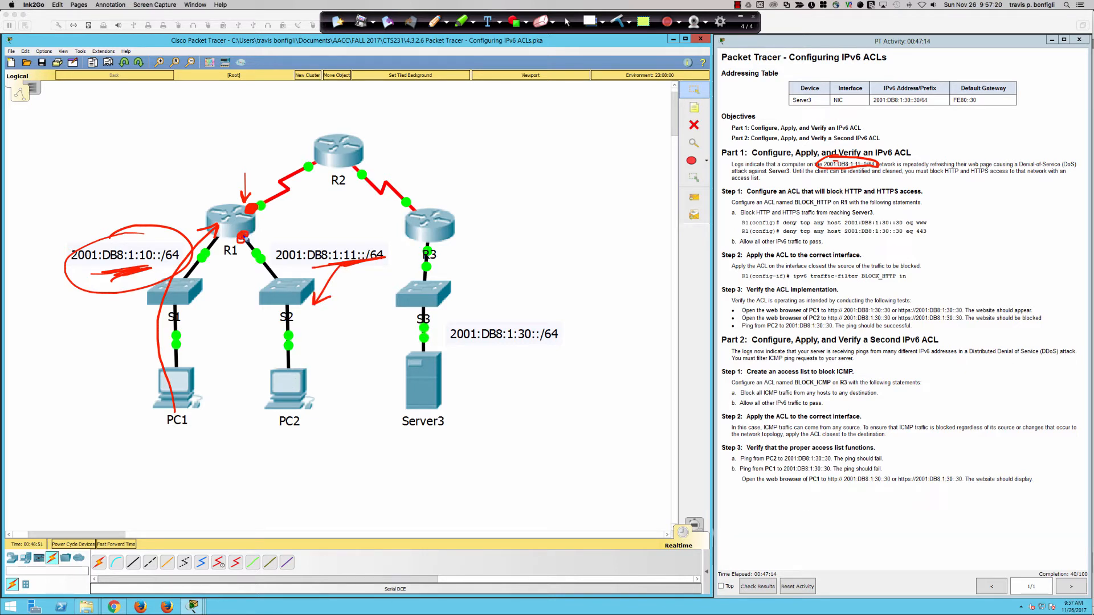
click(618, 22)
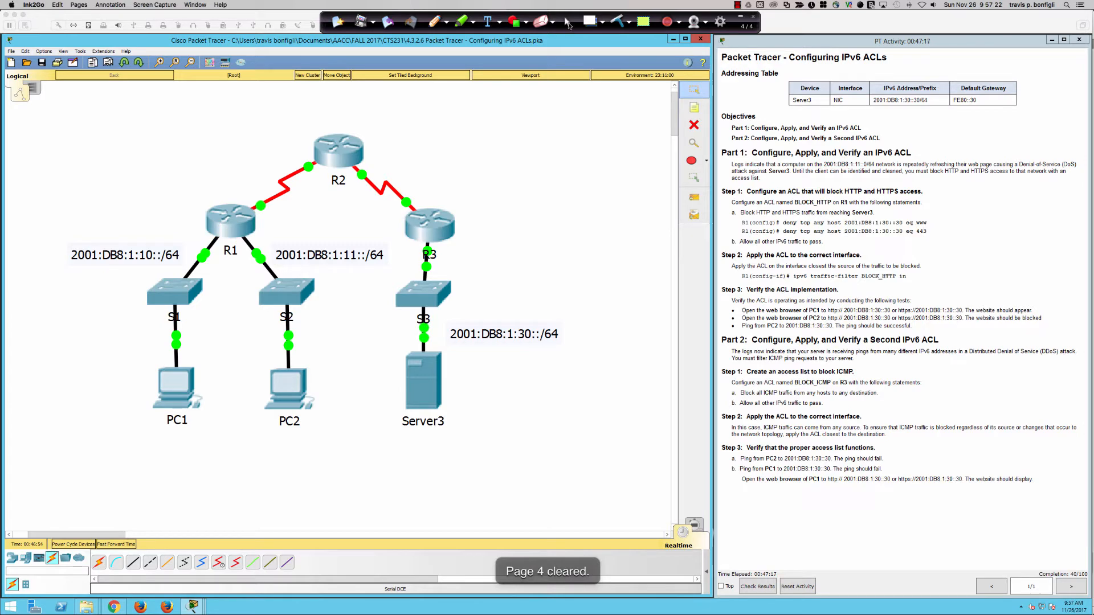
click(567, 23)
Display a brief summary of R1's IPv6 interfaces from its command line with do sh ipv6 int b.
click(230, 224)
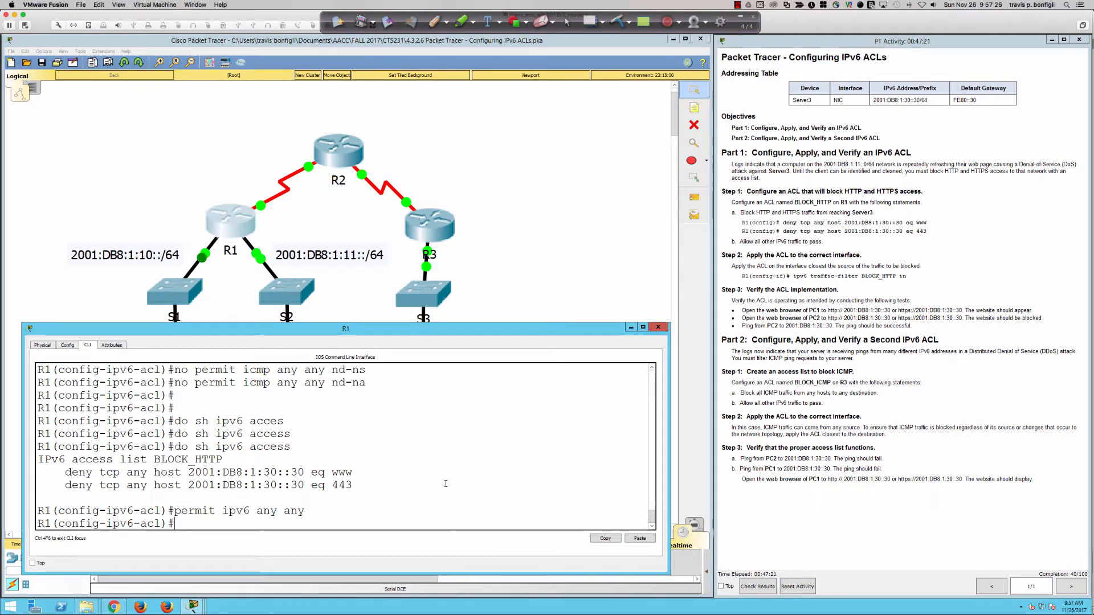
text(int)
key(BackSpace)
key(BackSpace)
key(BackSpace)
key(BackSpace)
text(do sh ipv6 int b)
key(Return)
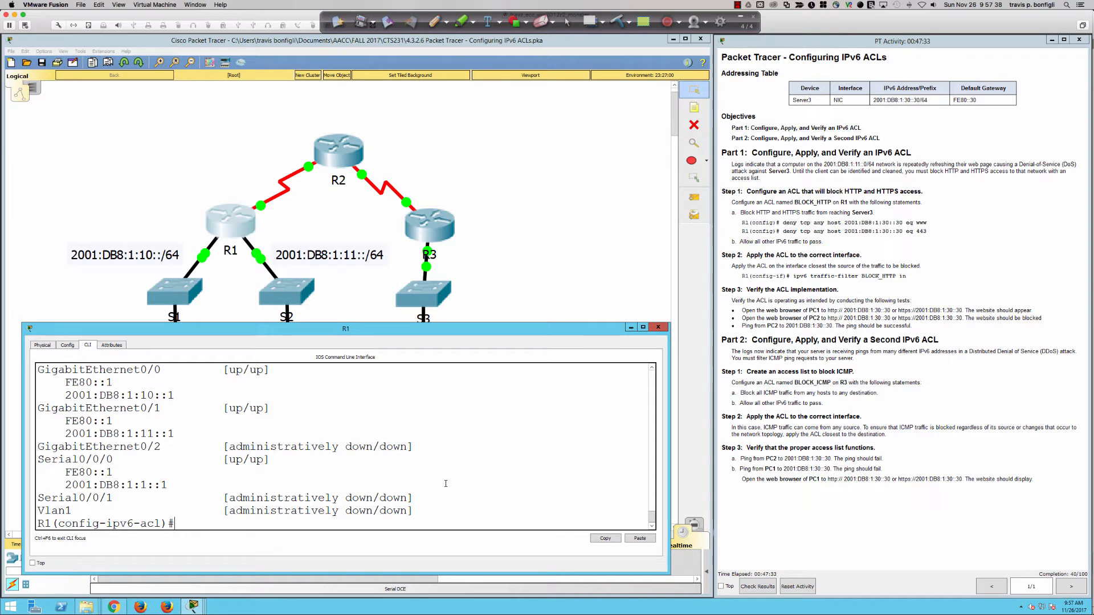
Enter interface configuration mode for gi0/1 on R1.
text(int gi0/1)
key(Return)
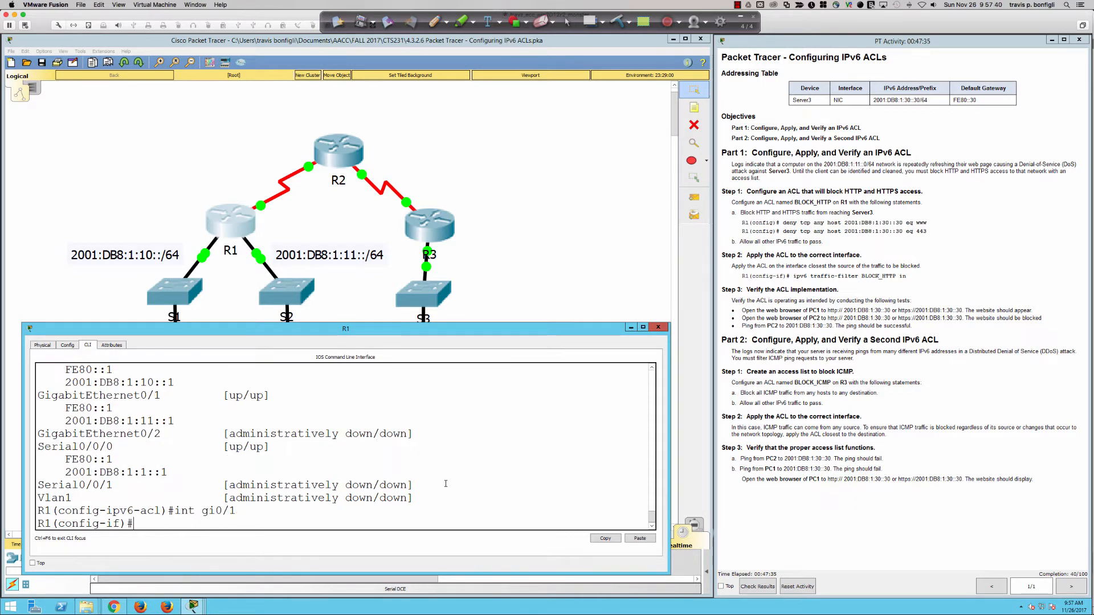
key(Return)
key(Return)
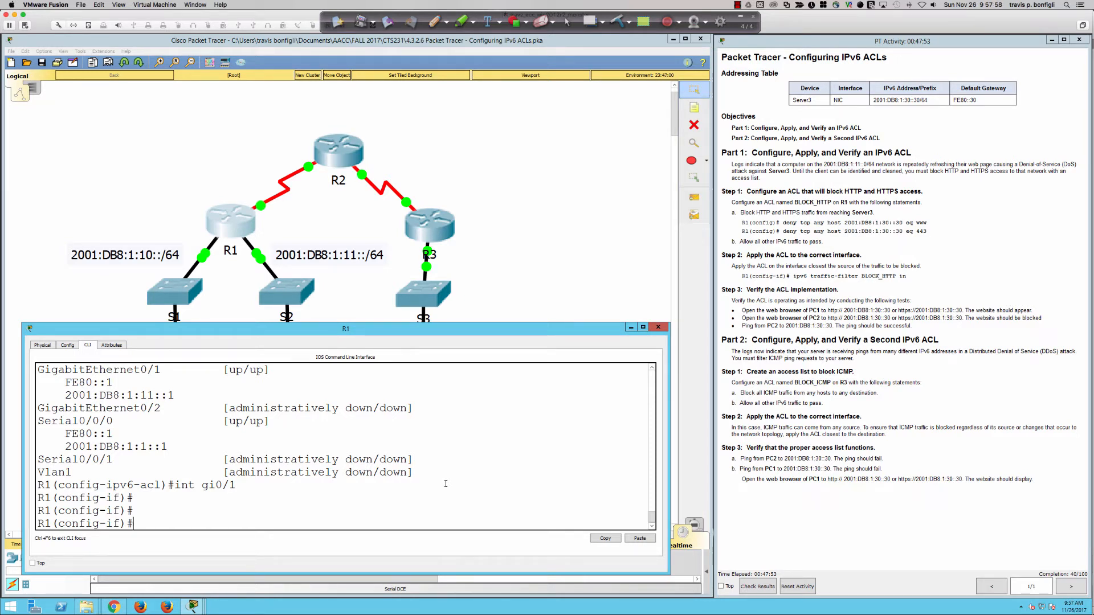
Try to complete ipv6 acc on the interface, and list the available ipv6 interface subcommands to find the ACL option.
text(ipv6 acc)
key(Tab)
text(?)
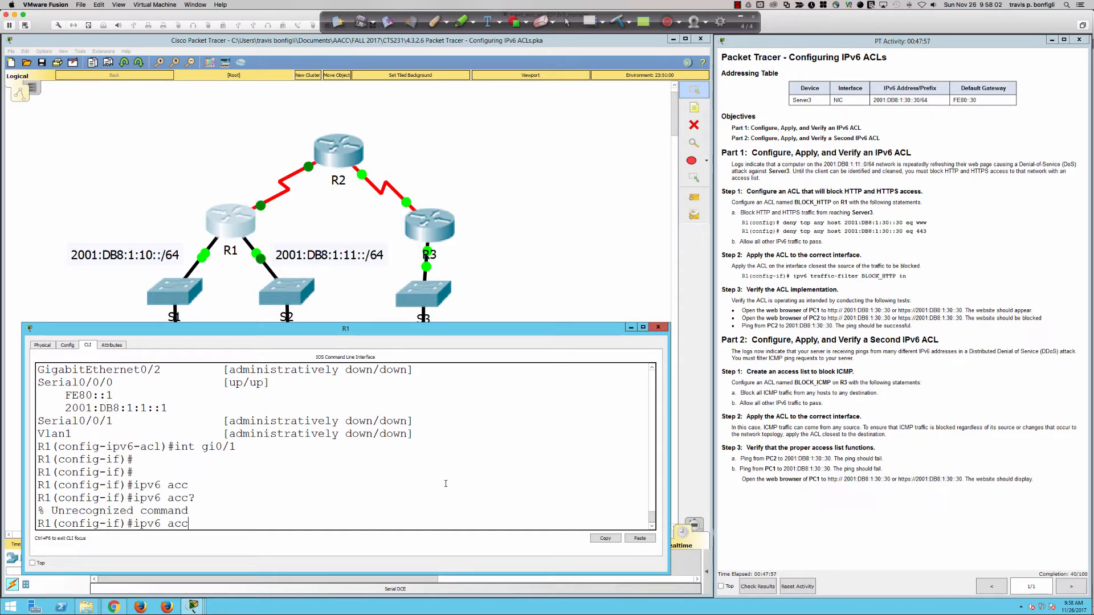
text(?)
key(BackSpace)
key(BackSpace)
key(BackSpace)
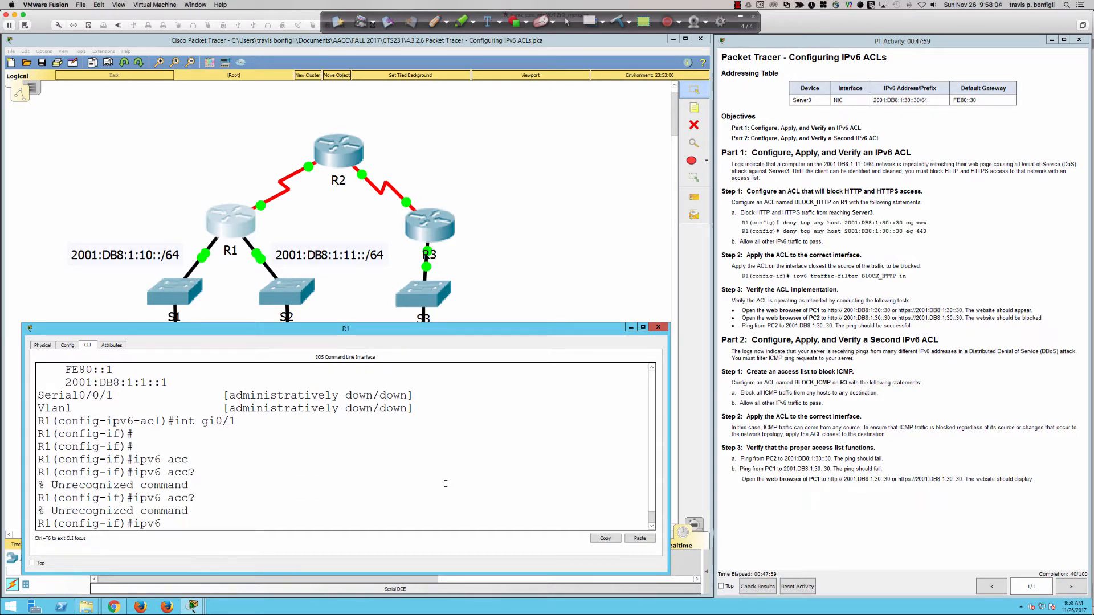
text(?)
scroll(446, 457, up, 2)
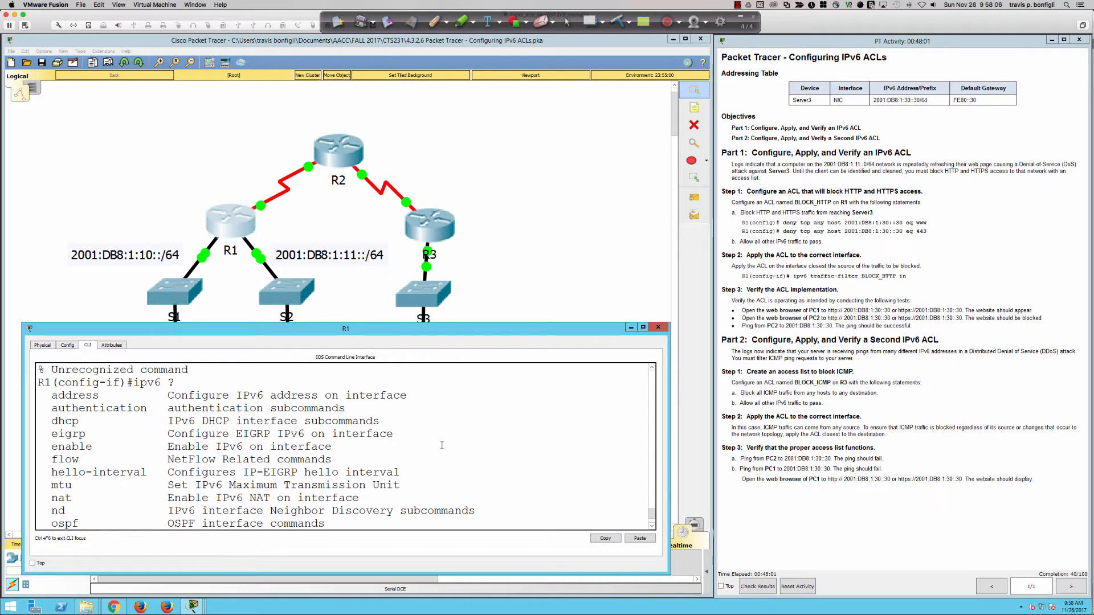
scroll(365, 484, down, 2)
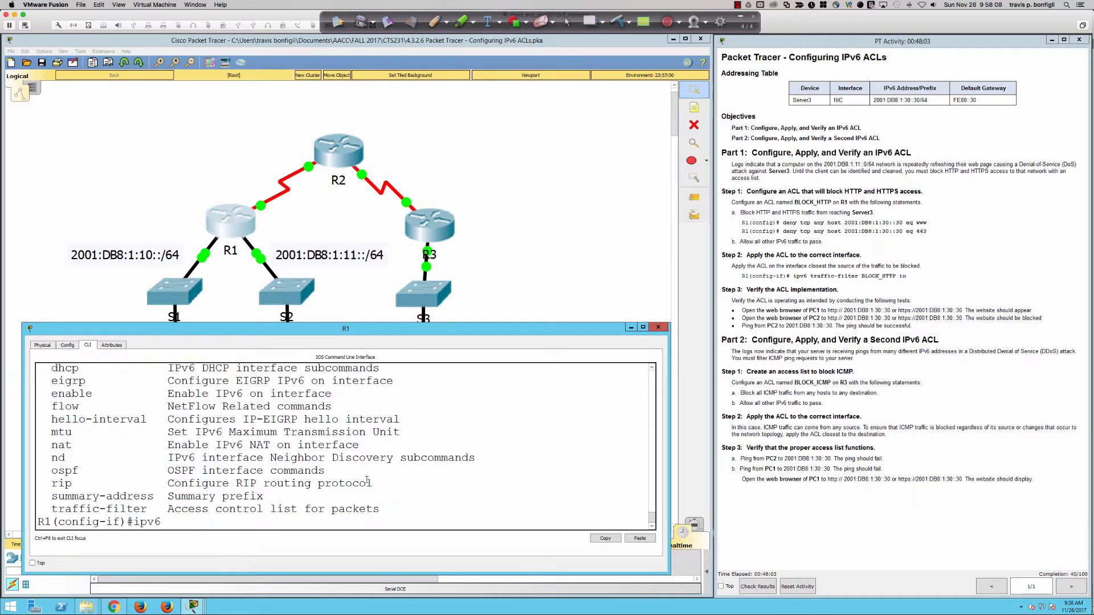
Switch to SecureCRT and enter global configuration mode on R1-1841.
key(super+Tab)
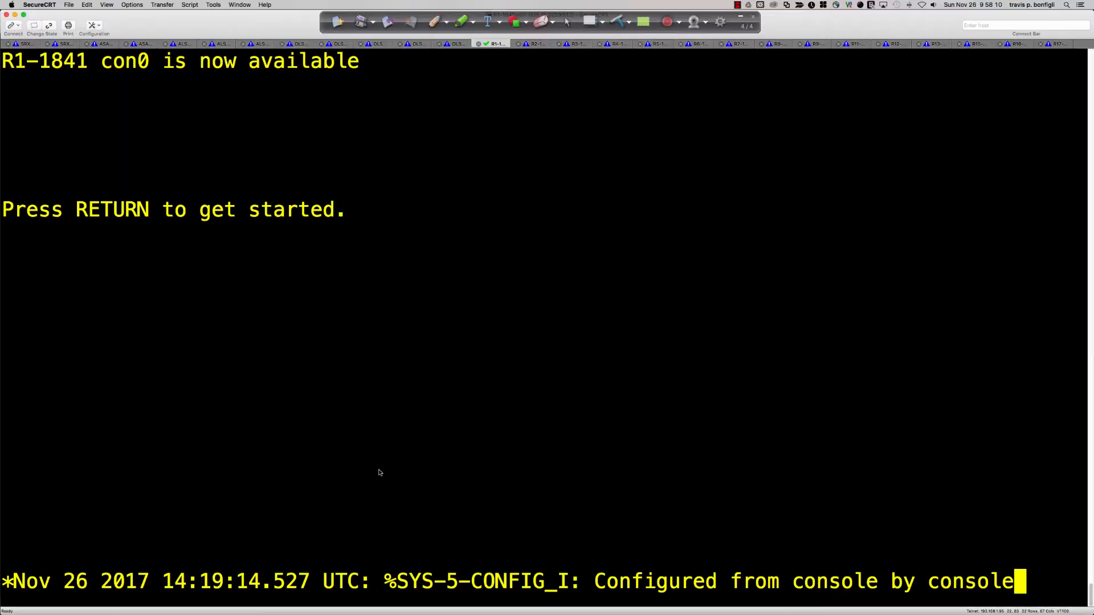
key(Return)
key(Return)
key(Return)
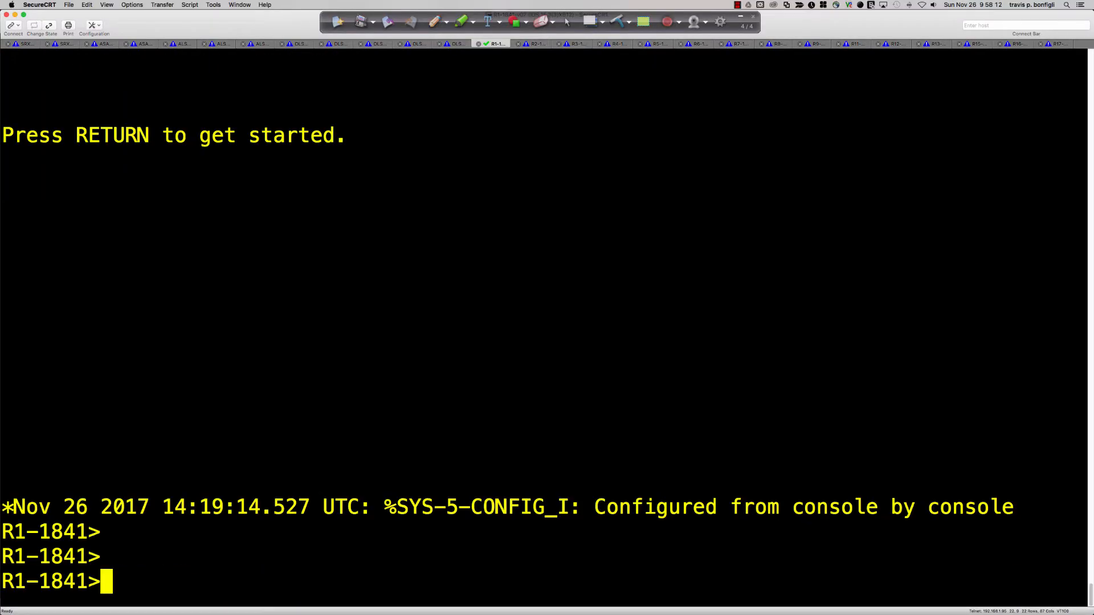
text(en)
key(Return)
text(con t)
key(BackSpace)
text(f t)
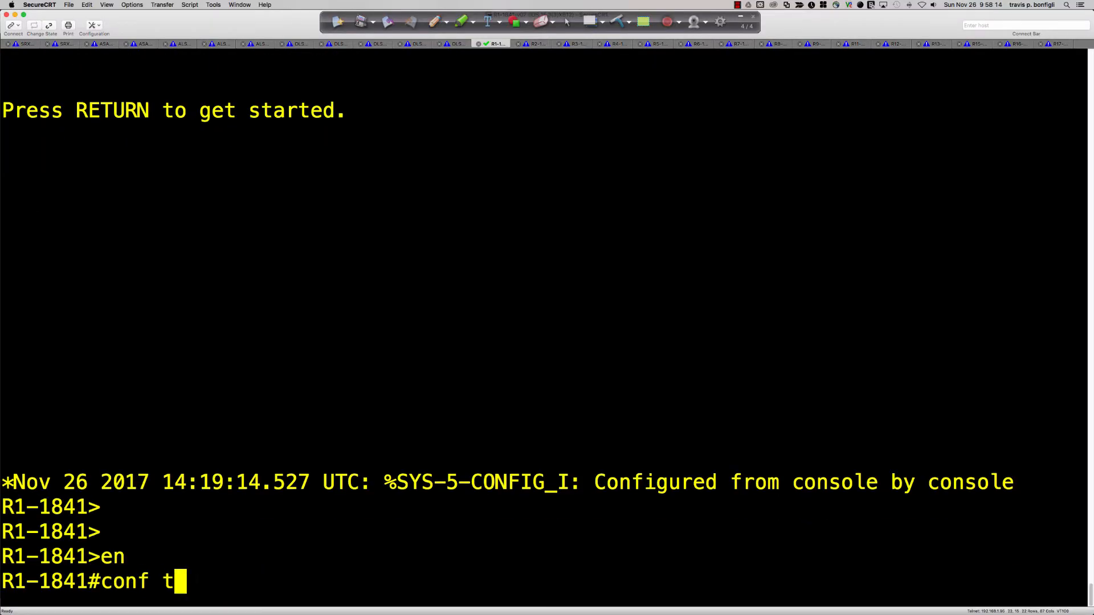
key(Return)
Enter interface configuration mode for s0/0/0:0 on R1-1841.
text(int gi)
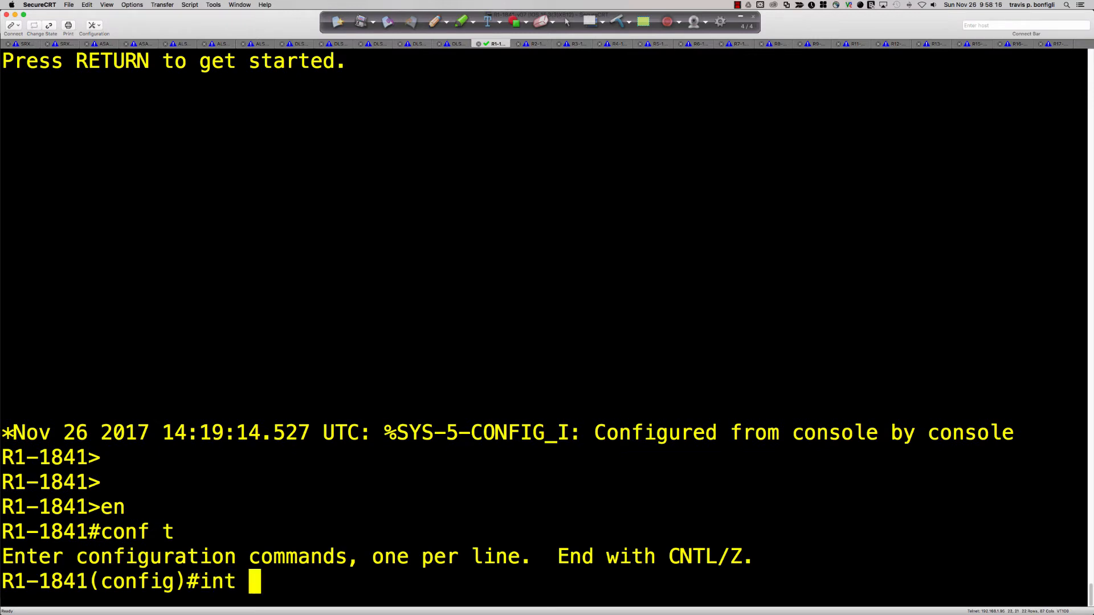
key(BackSpace)
key(BackSpace)
key(BackSpace)
text(s0/0/0:0)
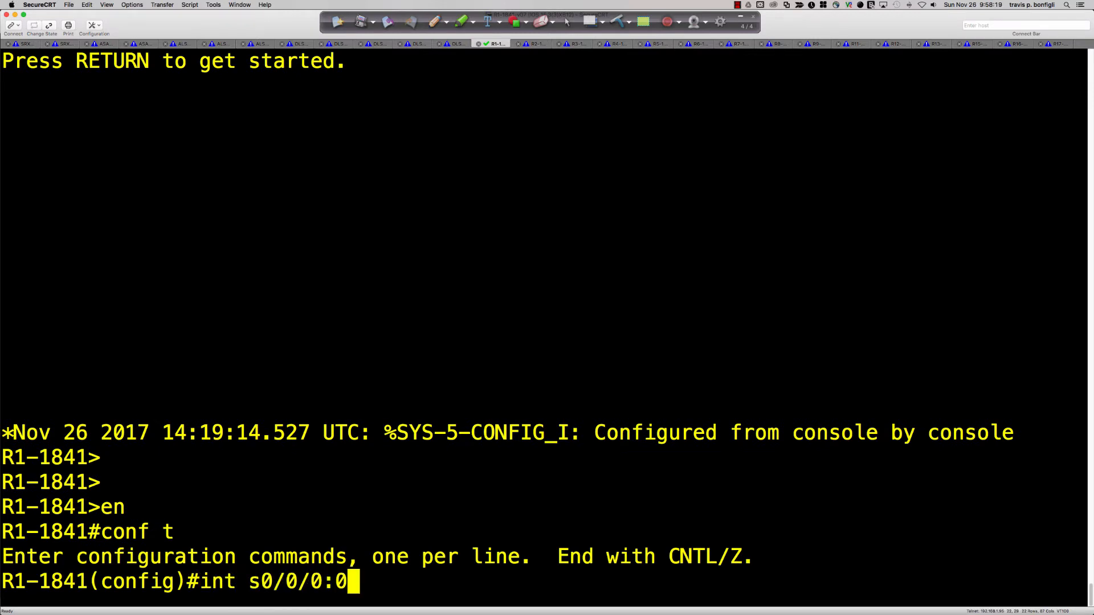
key(Return)
List all ipv6 interface subcommands on R1-1841 and highlight the traffic-filter entry.
text(ipv)
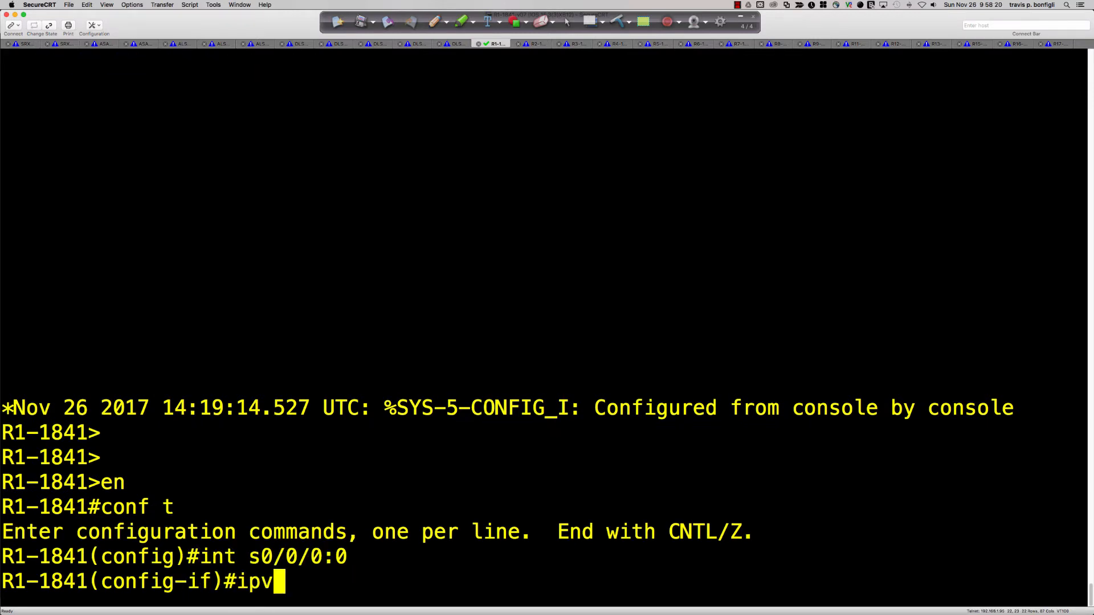
text(6 ?)
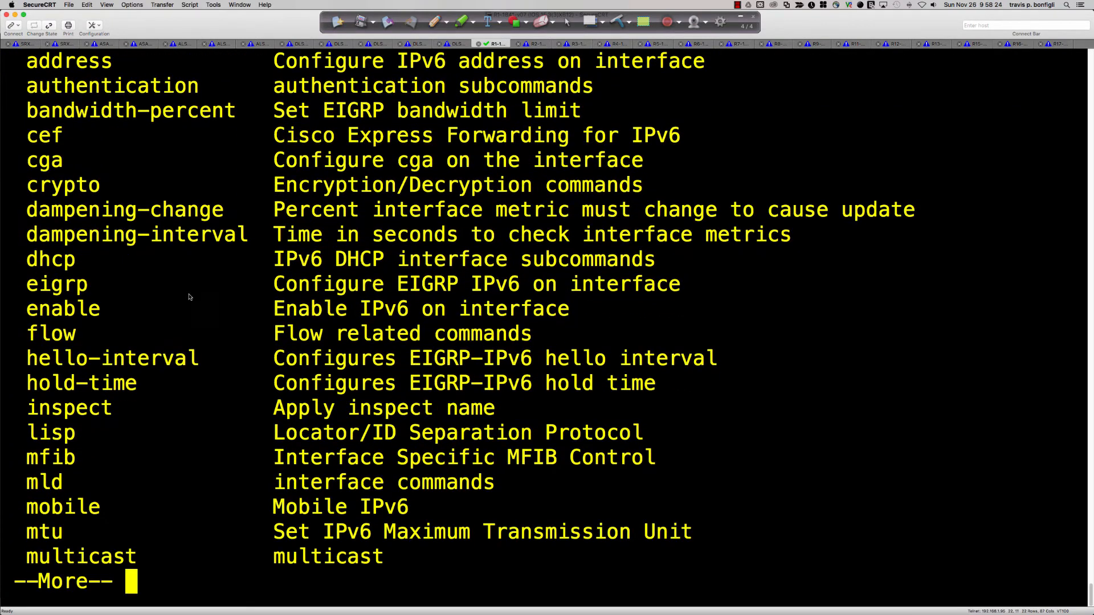
drag(32, 62, 73, 70)
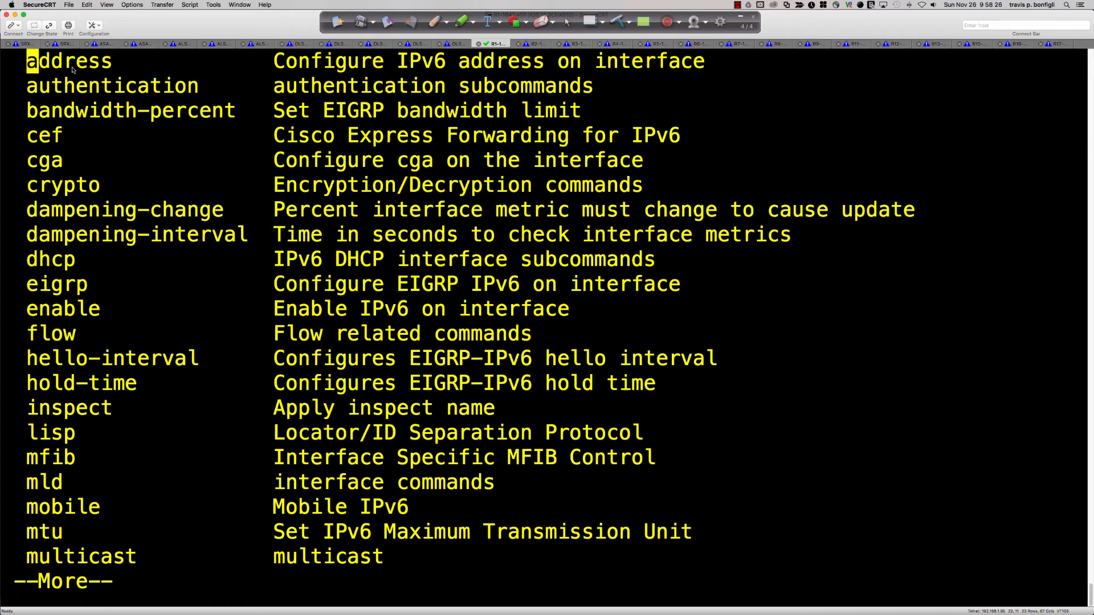
click(132, 121)
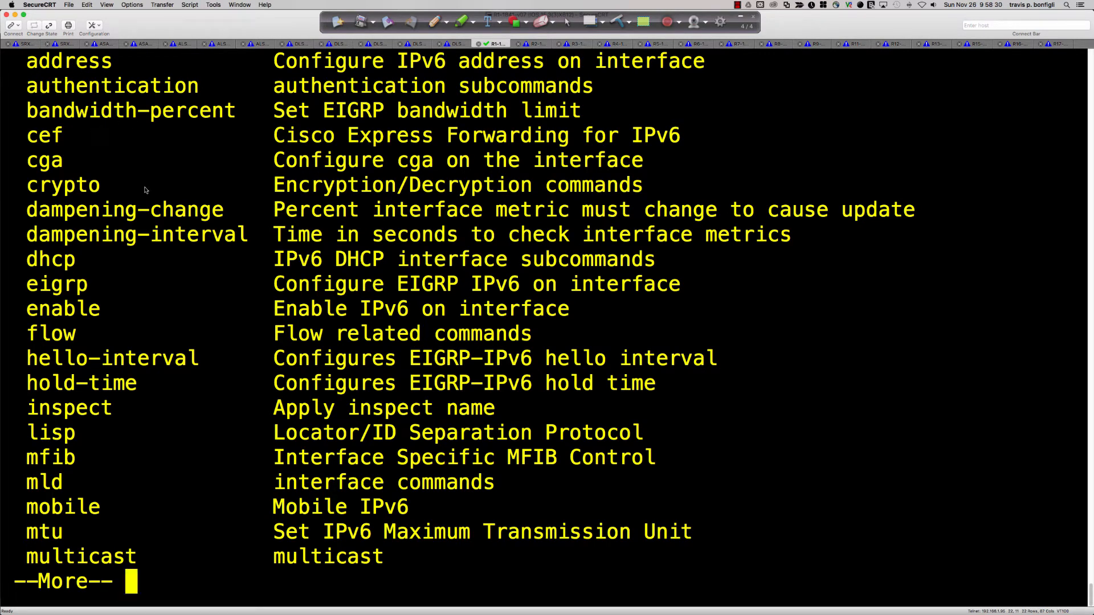
key(space)
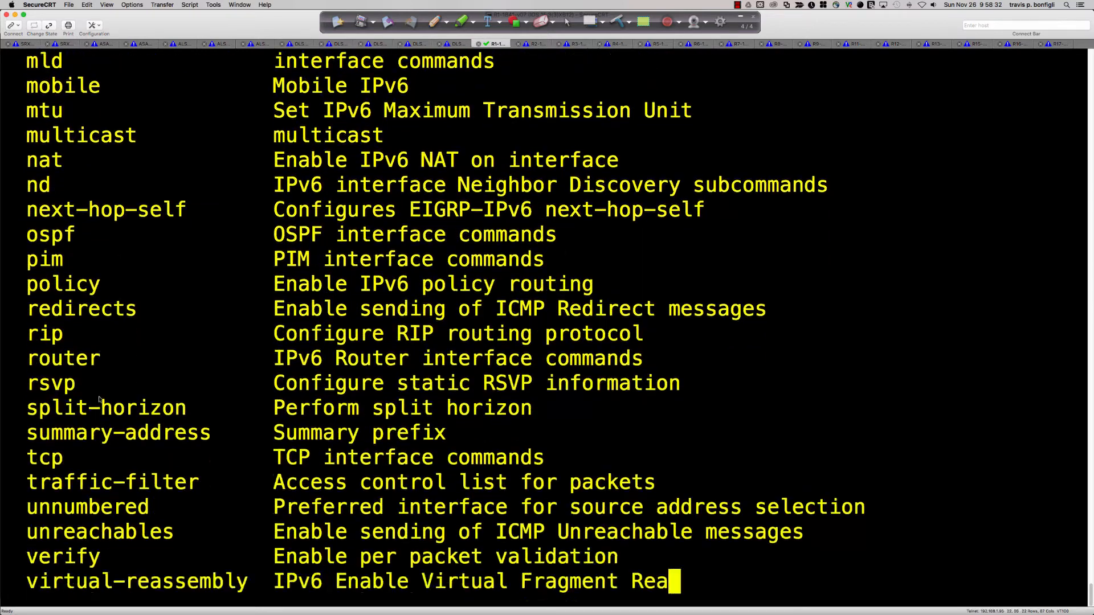
drag(49, 418, 645, 408)
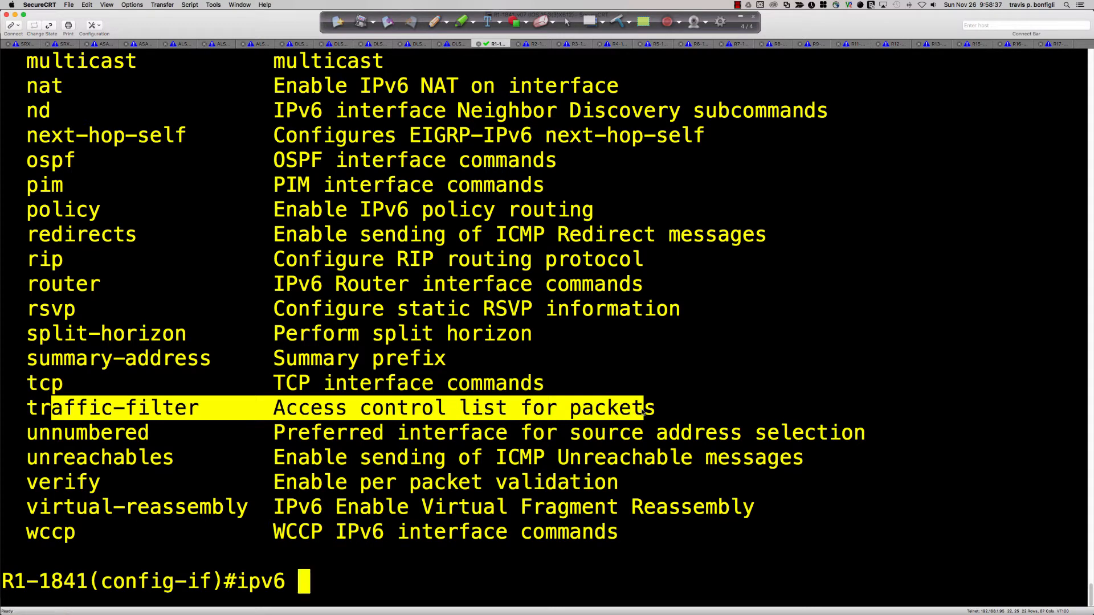
click(678, 405)
Switch back to Packet Tracer, start the ipv6 traffic-filter command with BLOCK_HTTP on R1's gi0/1, and list its direction options.
key(super+Tab)
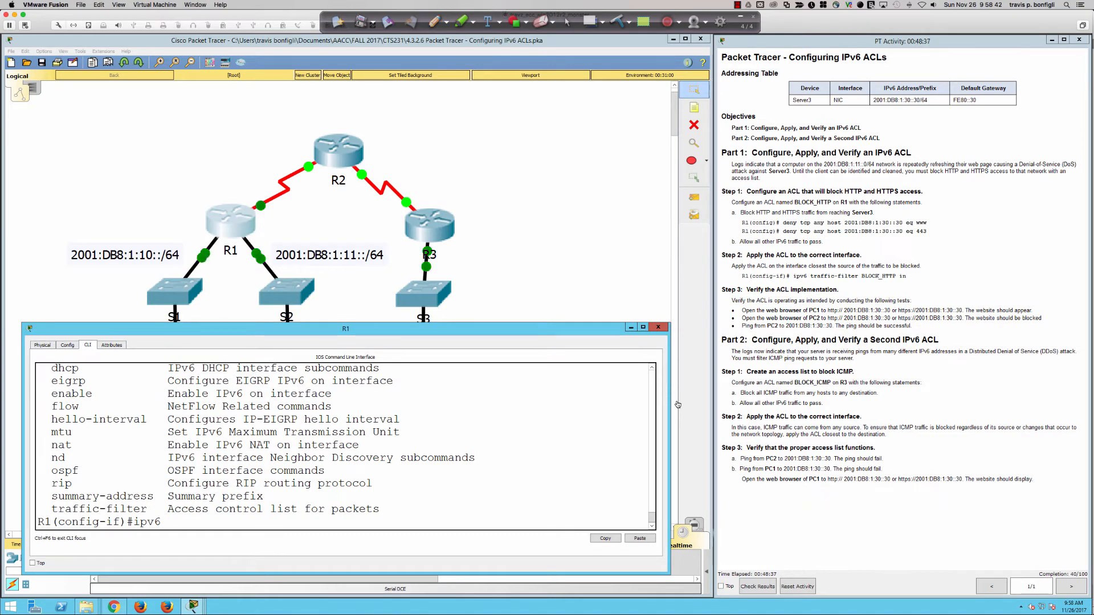
text(tra)
key(Tab)
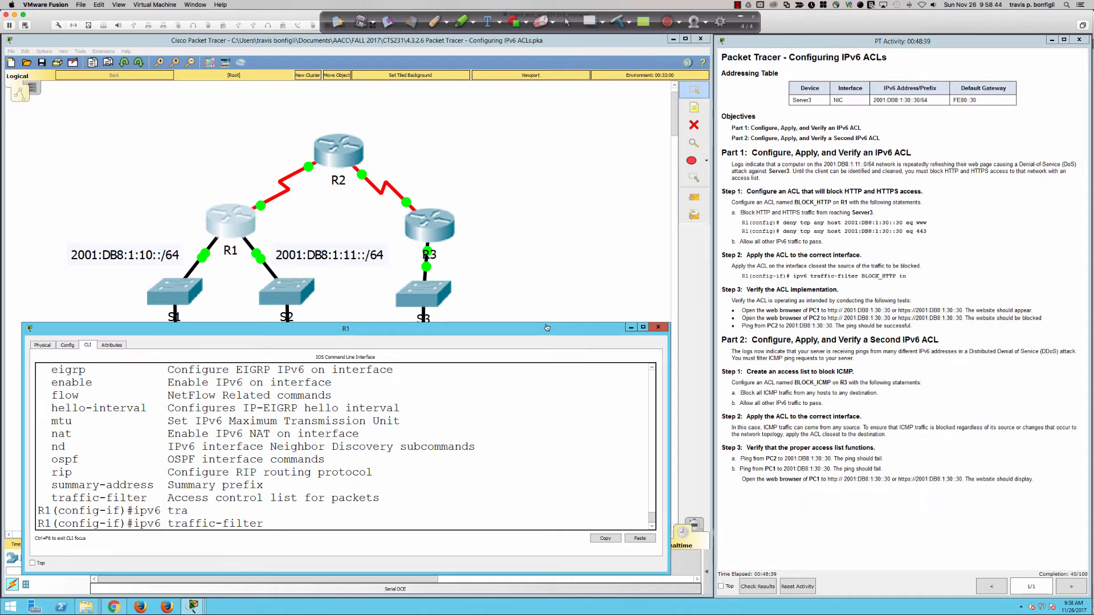
text(?)
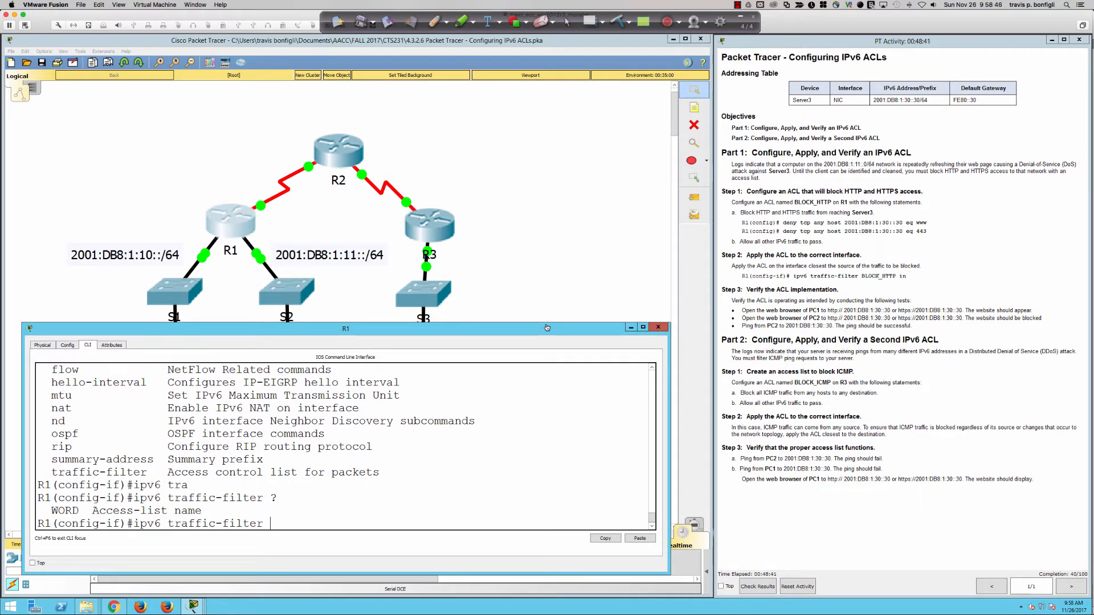
text(BLOCK_HTTP ?)
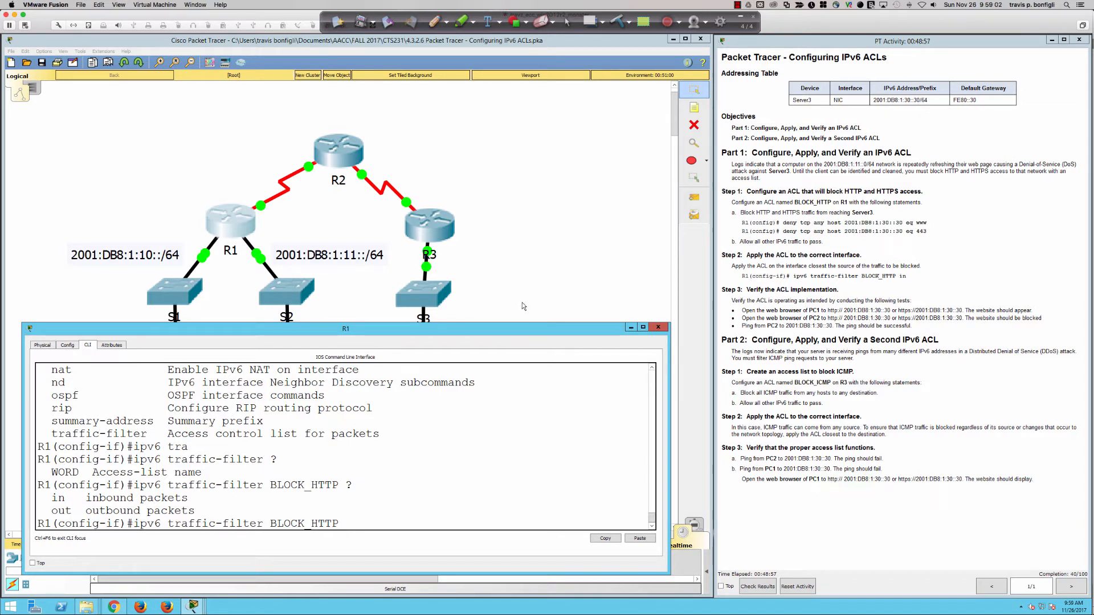
Mark R1 and its S2-facing interface, underline the 2001:DB8:1:11::/64 label, draw direction arrows between R1 and S2, and clear the annotations.
click(335, 23)
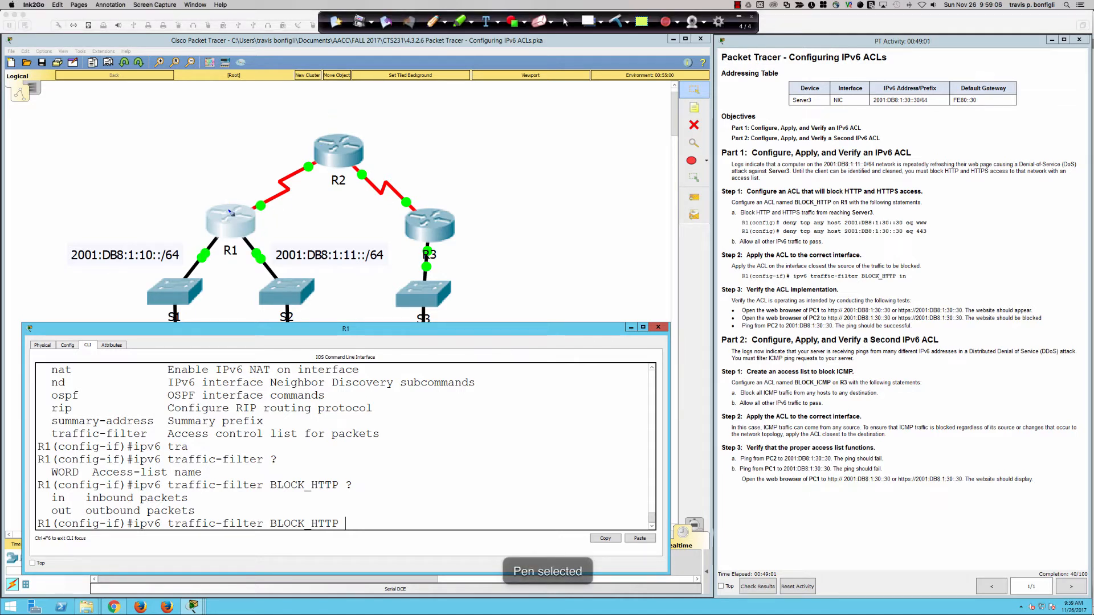
drag(234, 217, 239, 221)
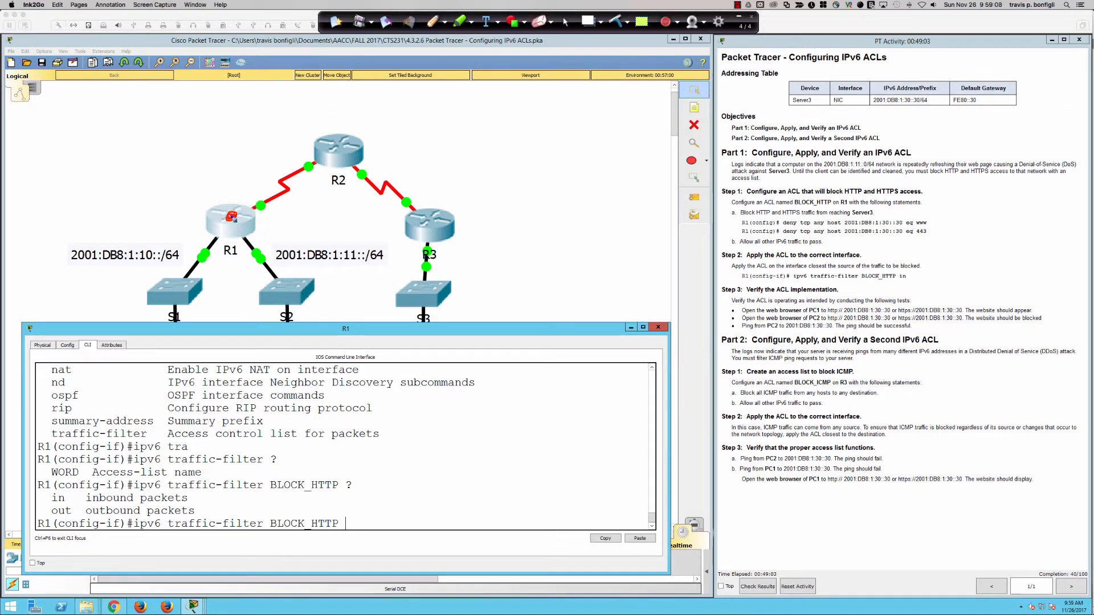
drag(338, 263, 387, 268)
mouse_move(279, 276)
mouse_down()
mouse_move(240, 236)
mouse_move(278, 249)
mouse_move(283, 235)
mouse_up()
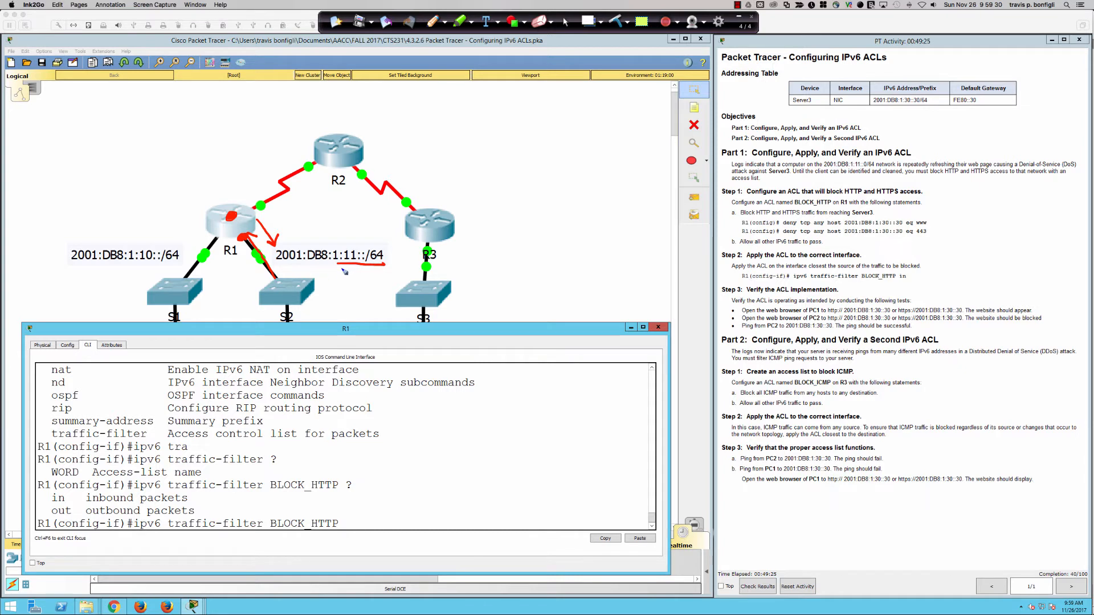
click(565, 21)
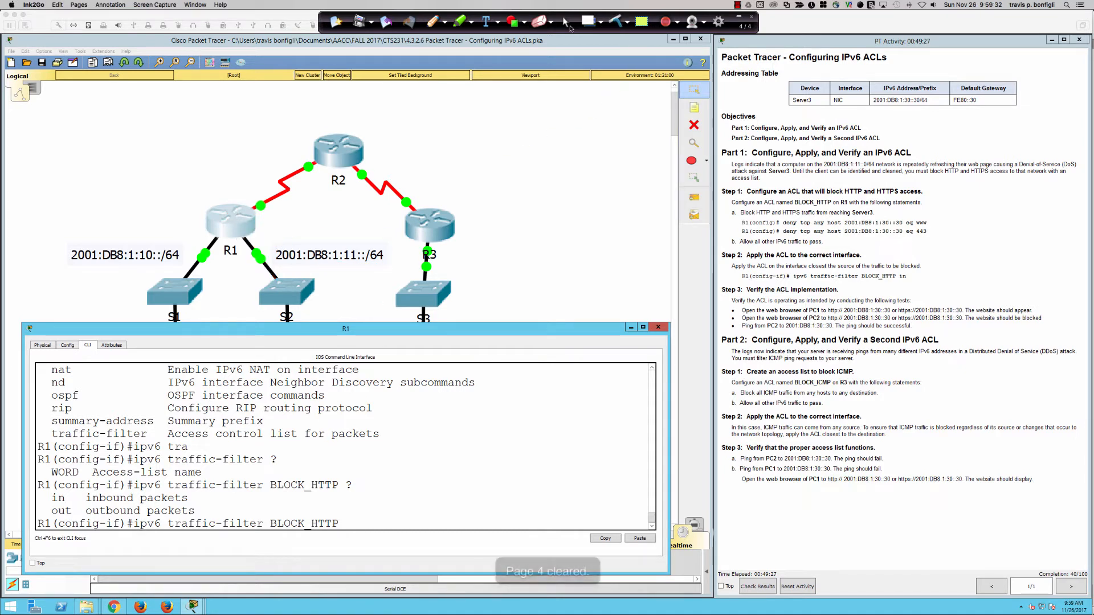
Apply BLOCK_HTTP to R1's gi0/1 as an inbound IPv6 traffic filter.
click(415, 409)
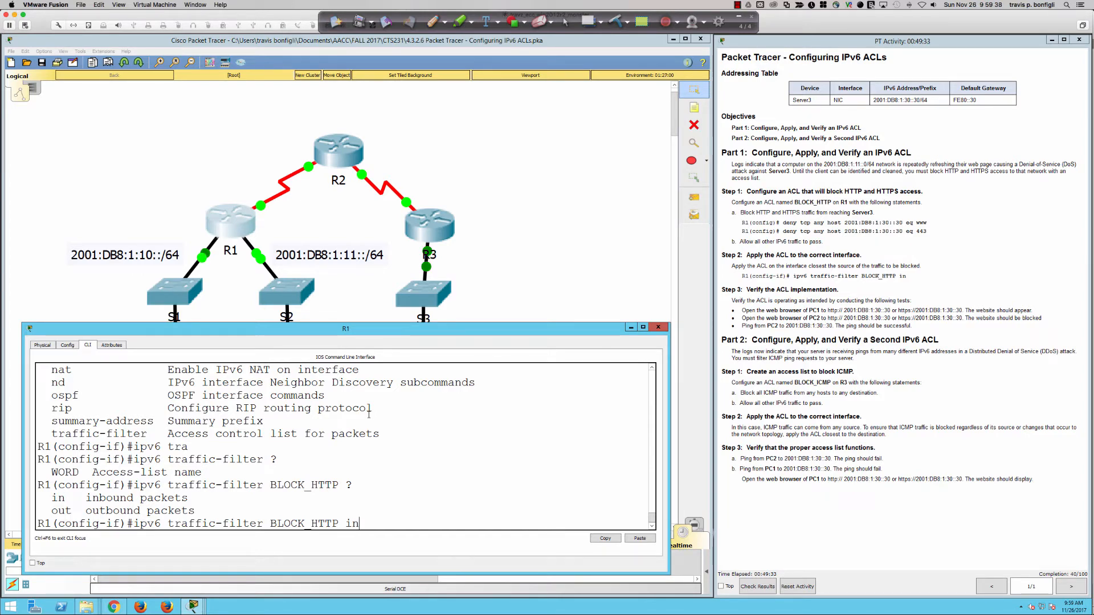
key(Return)
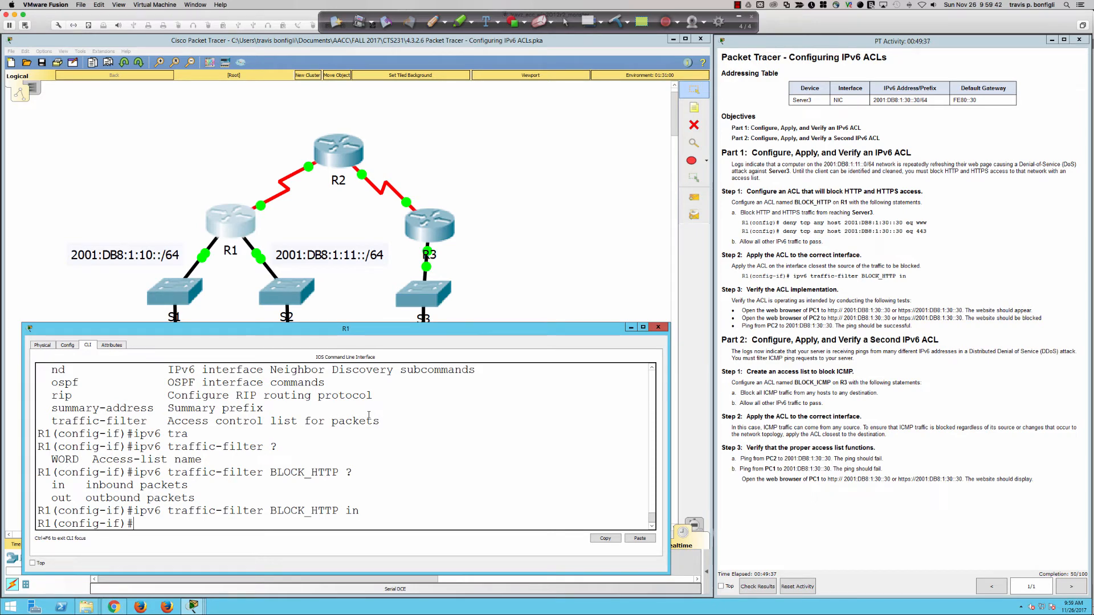
key(Return)
key(Return)
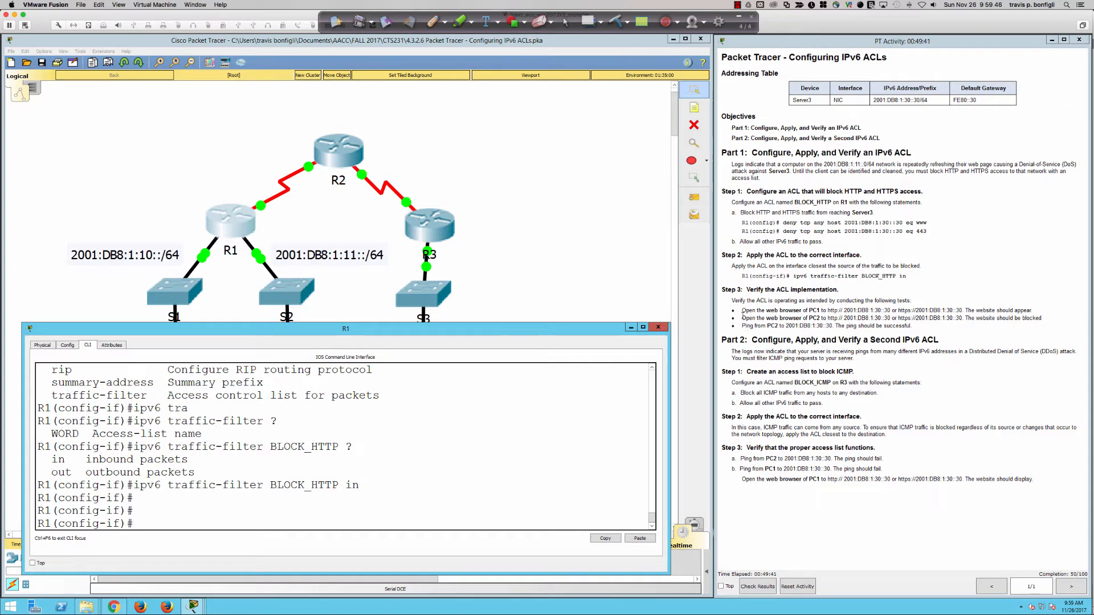
click(139, 305)
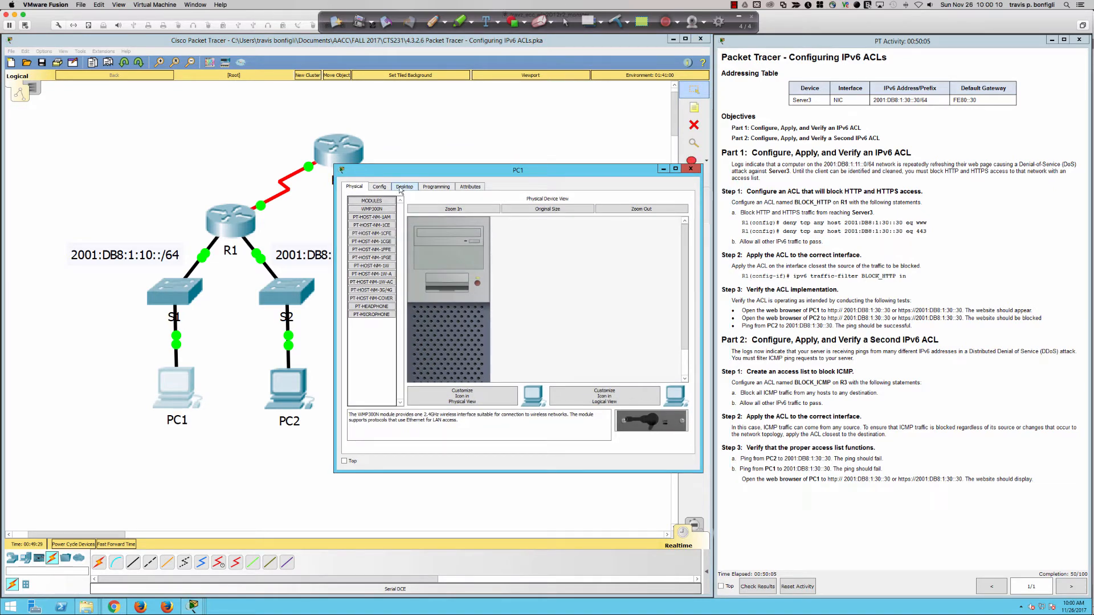
click(403, 187)
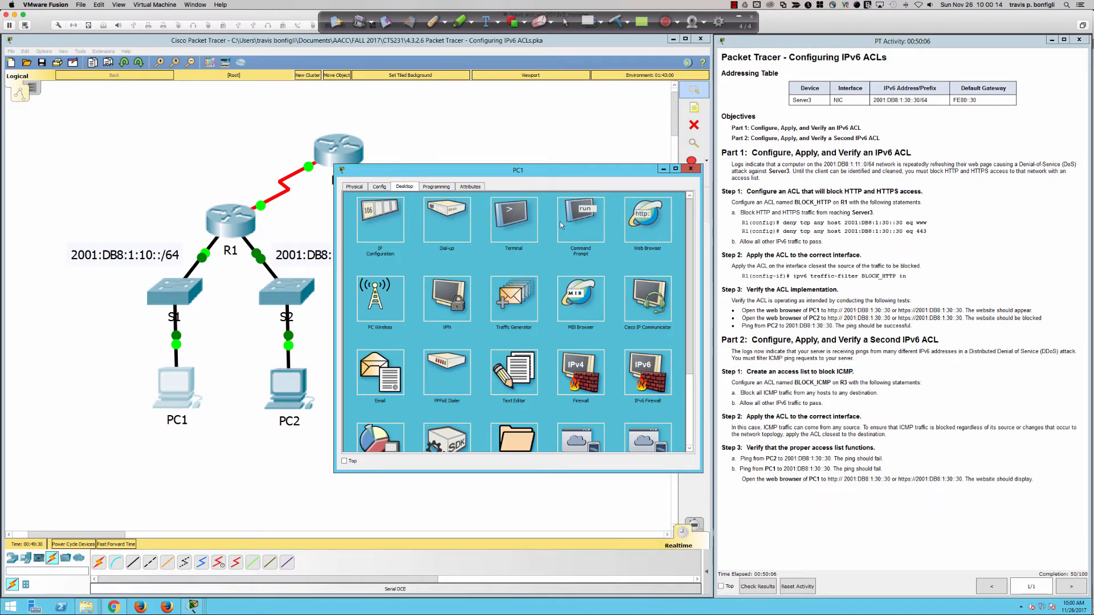
click(652, 216)
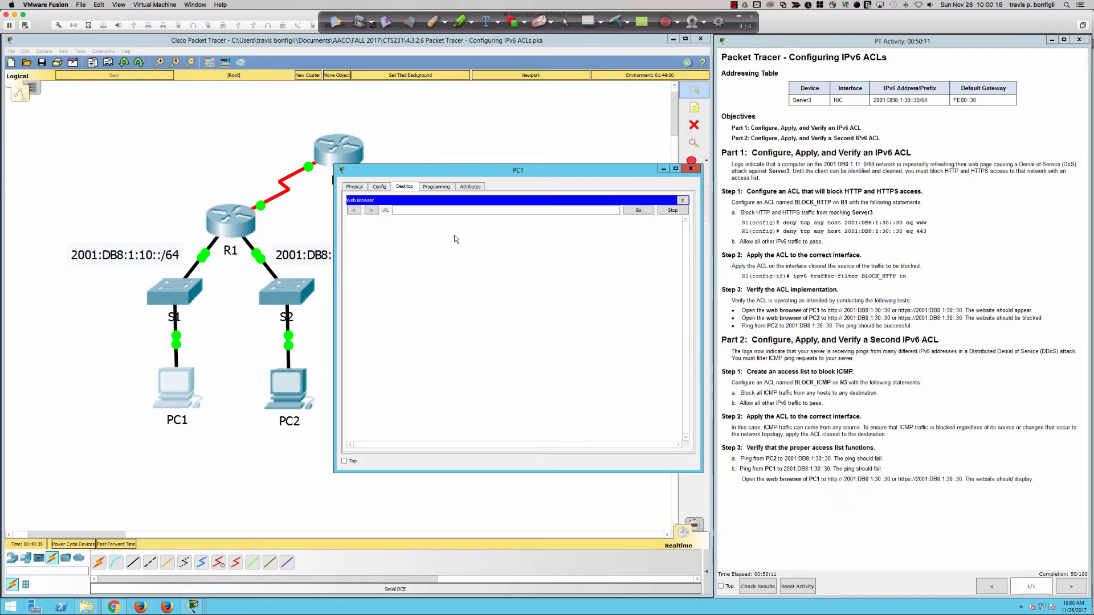
text(http://2001:db8:1:30::30)
key(Return)
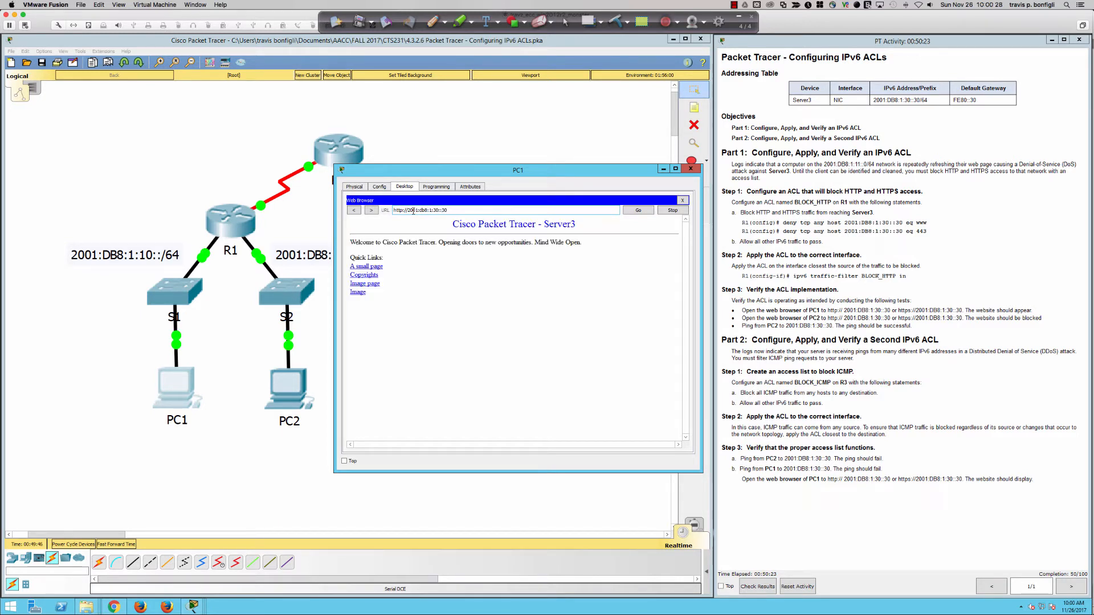
Try the quick links on Server3's web page, return to the home page each time, and close PC1.
click(375, 266)
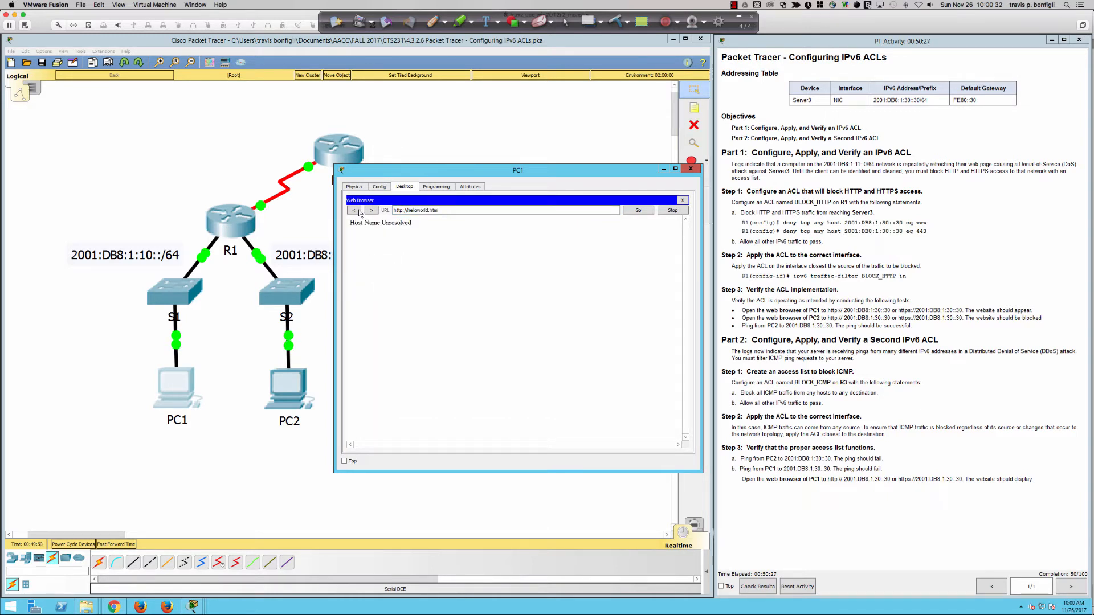
click(359, 212)
click(364, 280)
click(354, 210)
click(361, 287)
click(354, 210)
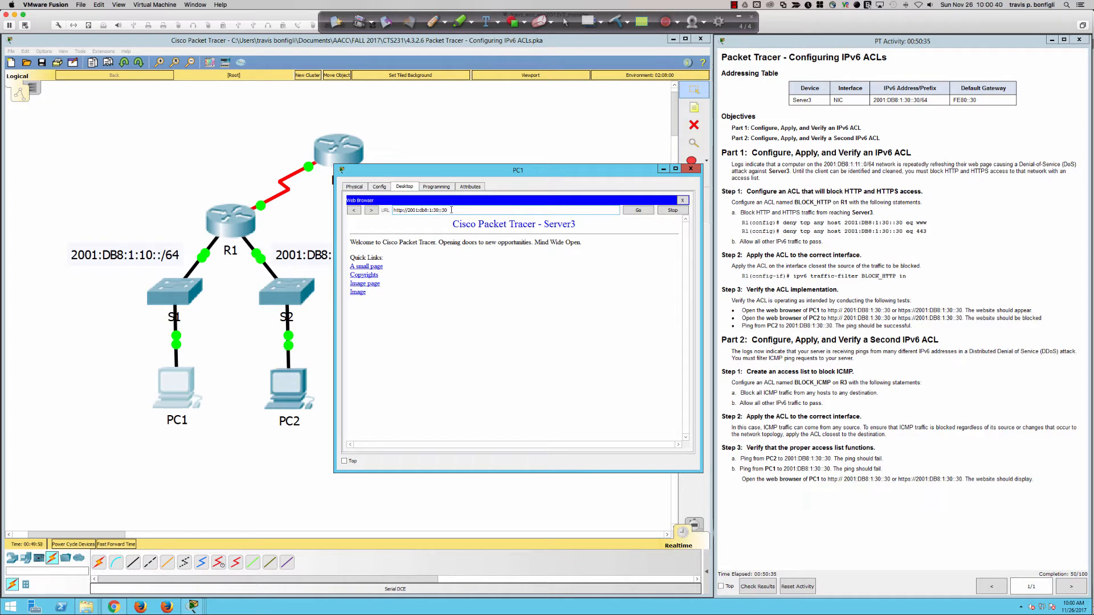
click(691, 169)
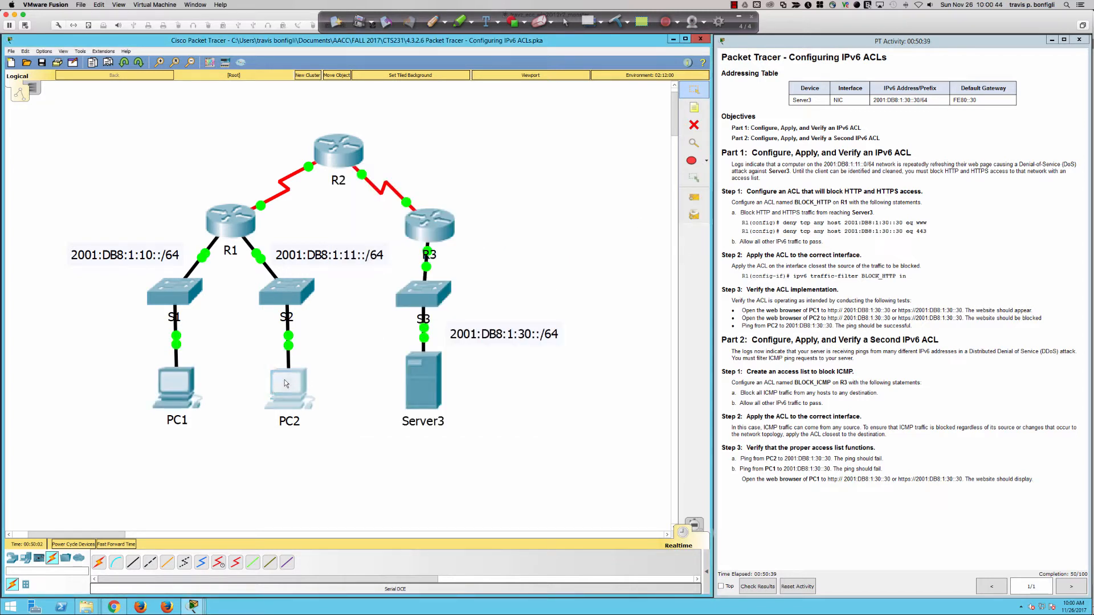
click(285, 379)
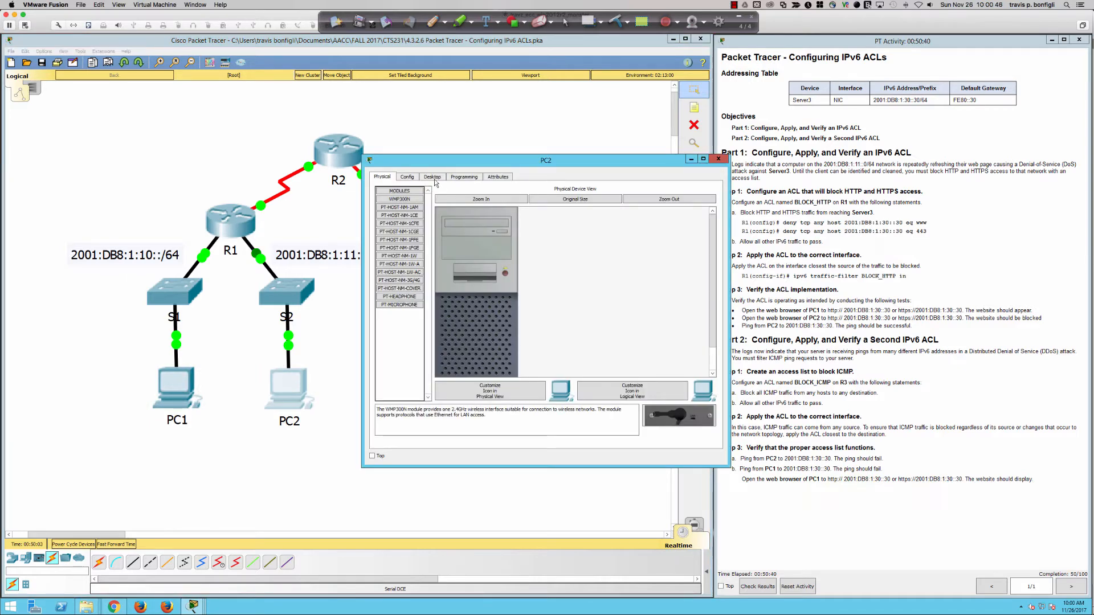
click(432, 177)
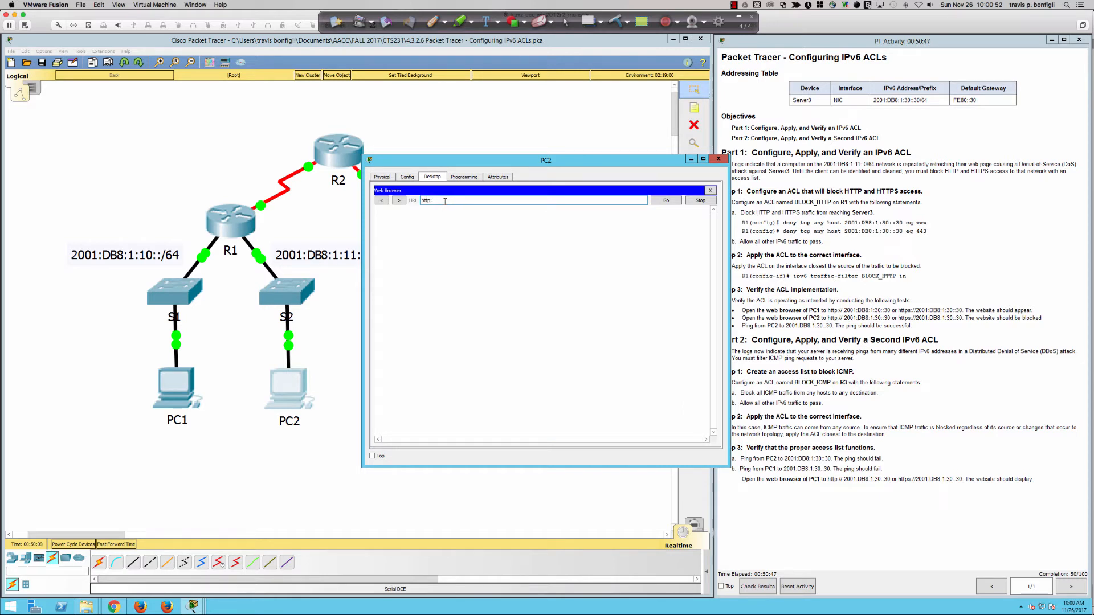
text(http://2001:db8:1:30::30)
click(710, 190)
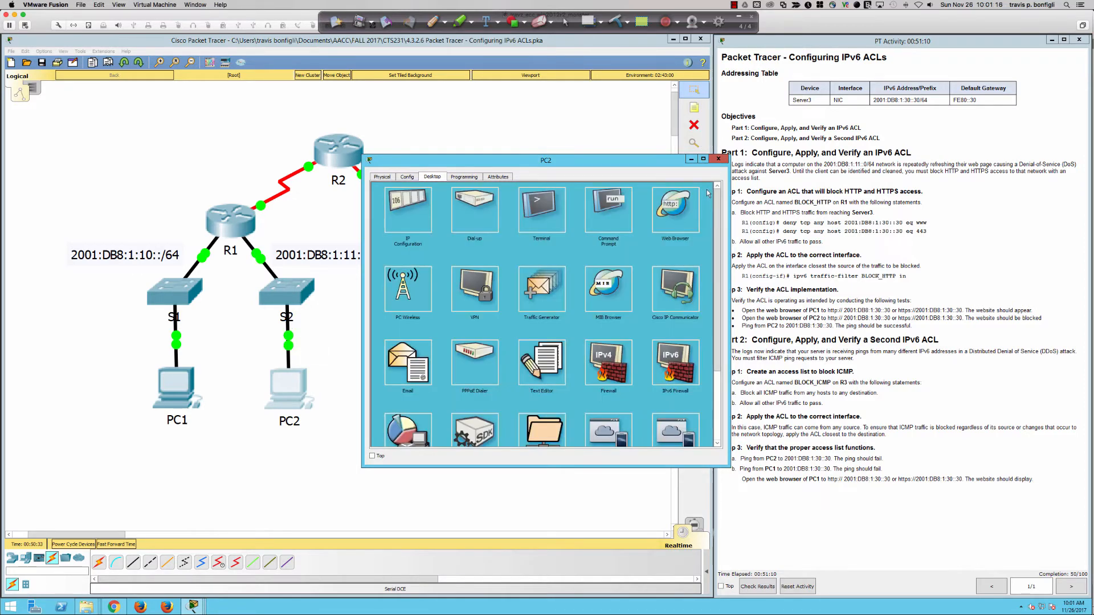
Ping 2001:db8:1:30::30 from PC2's command prompt and close PC2.
click(593, 220)
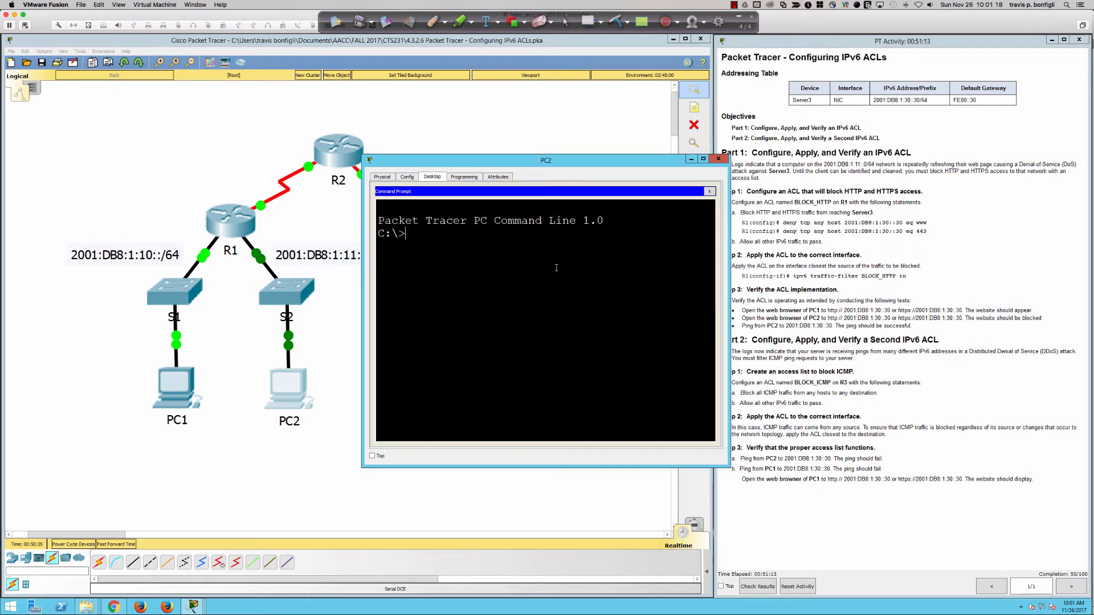
text(ping 2001:d)
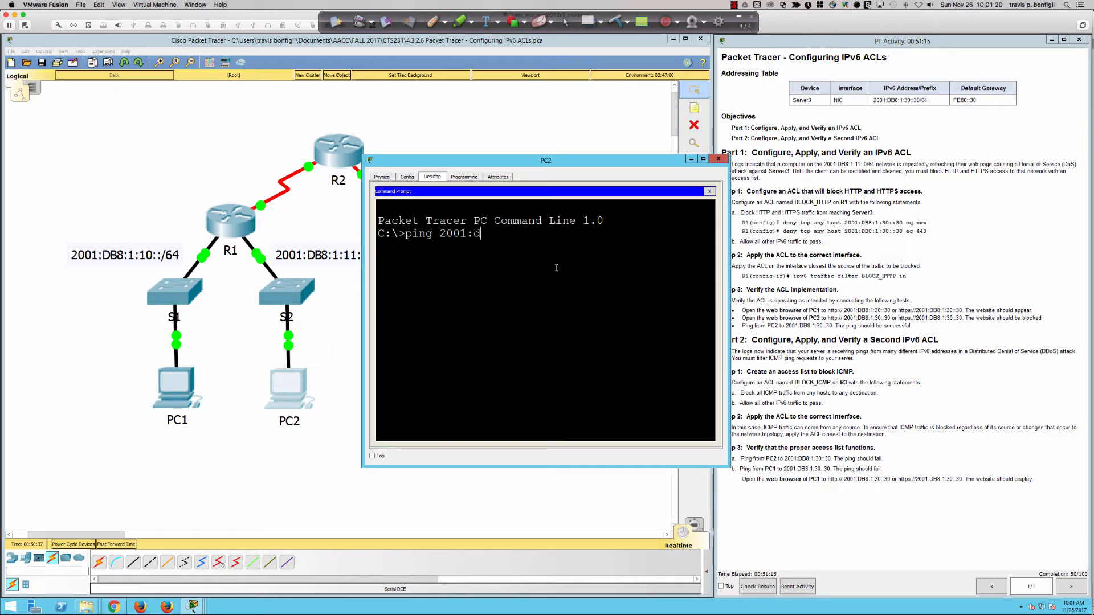
text(b8:1:30::30)
key(Return)
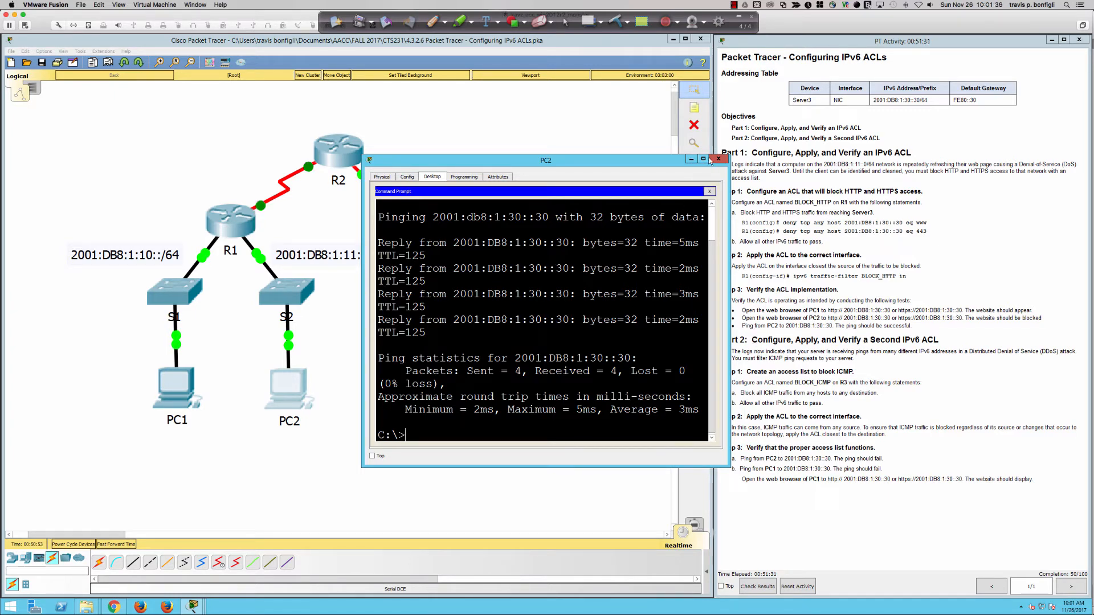
click(716, 160)
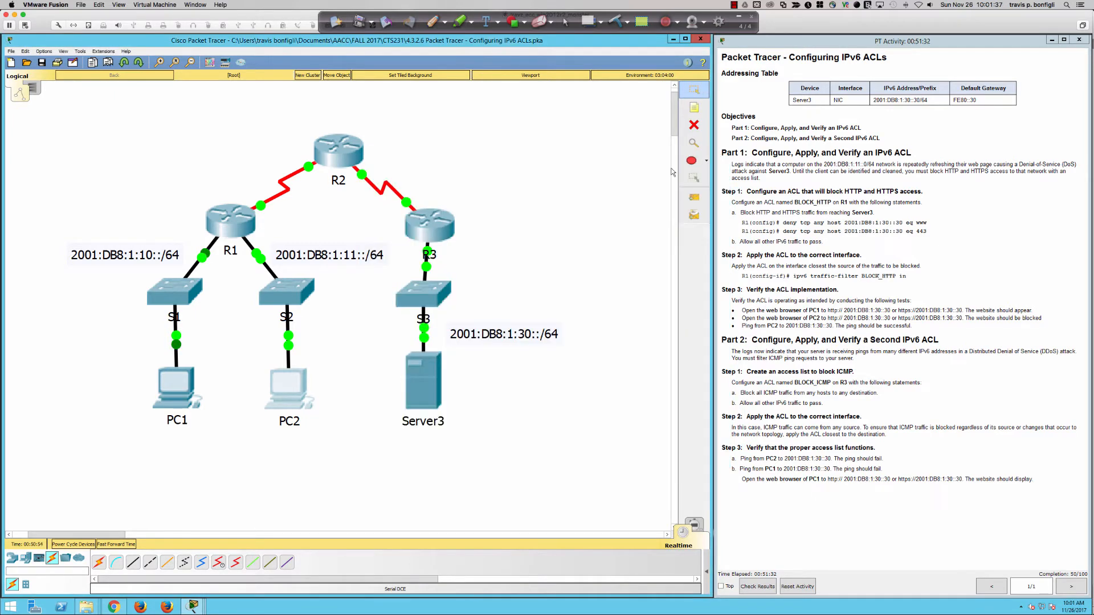
Display R1's IPv6 access lists with do sh ipv6 access-list and highlight the match counts of the permit and www entries.
click(221, 221)
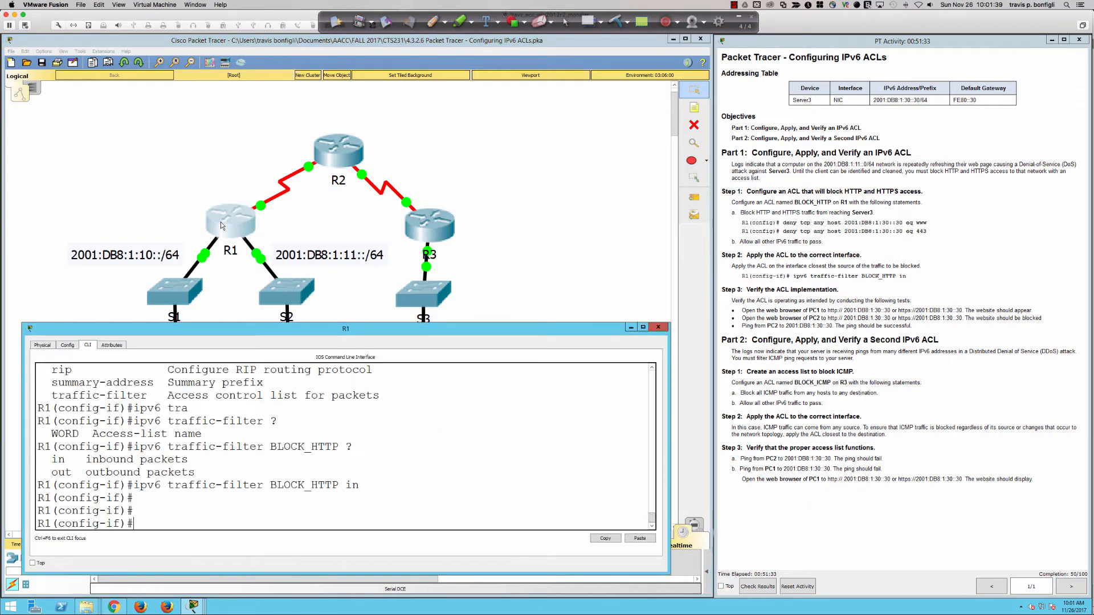
click(466, 459)
text(do sh ipv6 access)
key(Tab)
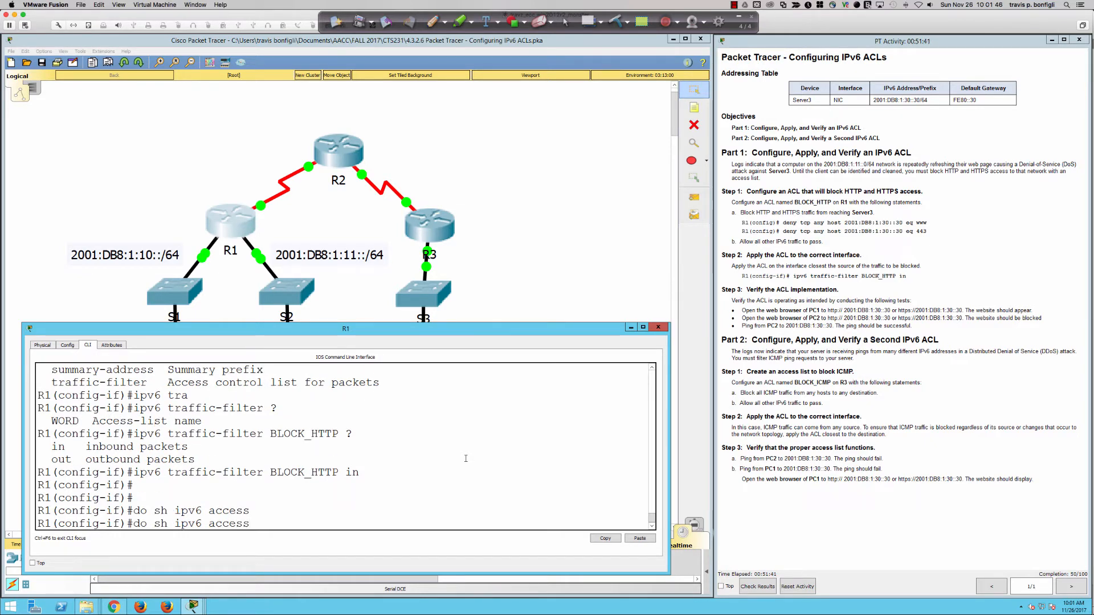
text(-list)
key(Return)
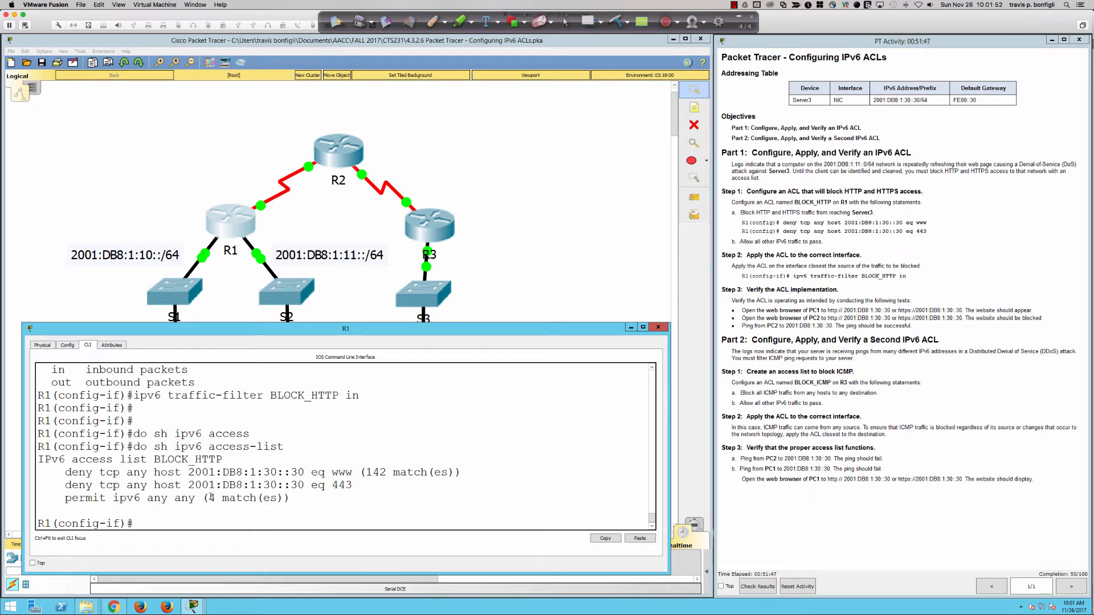
drag(209, 498, 290, 499)
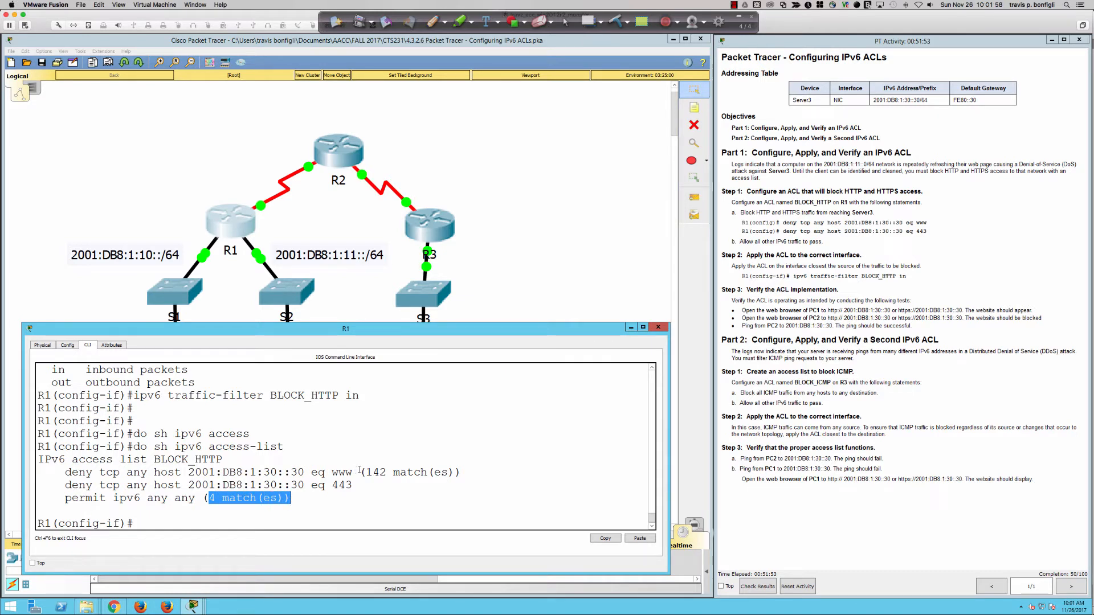
drag(366, 472, 454, 475)
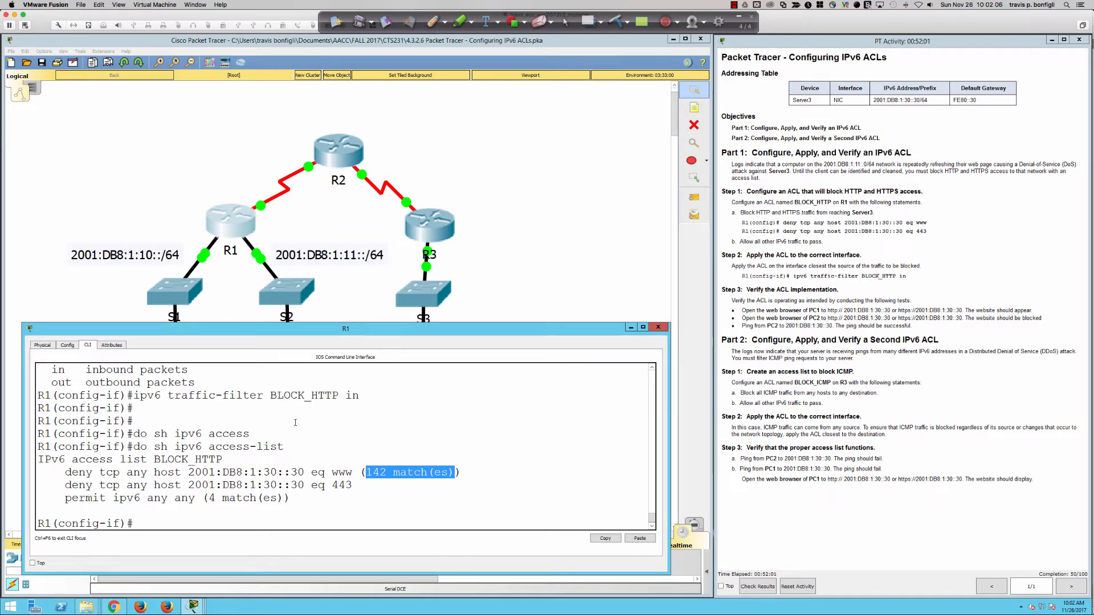
click(413, 485)
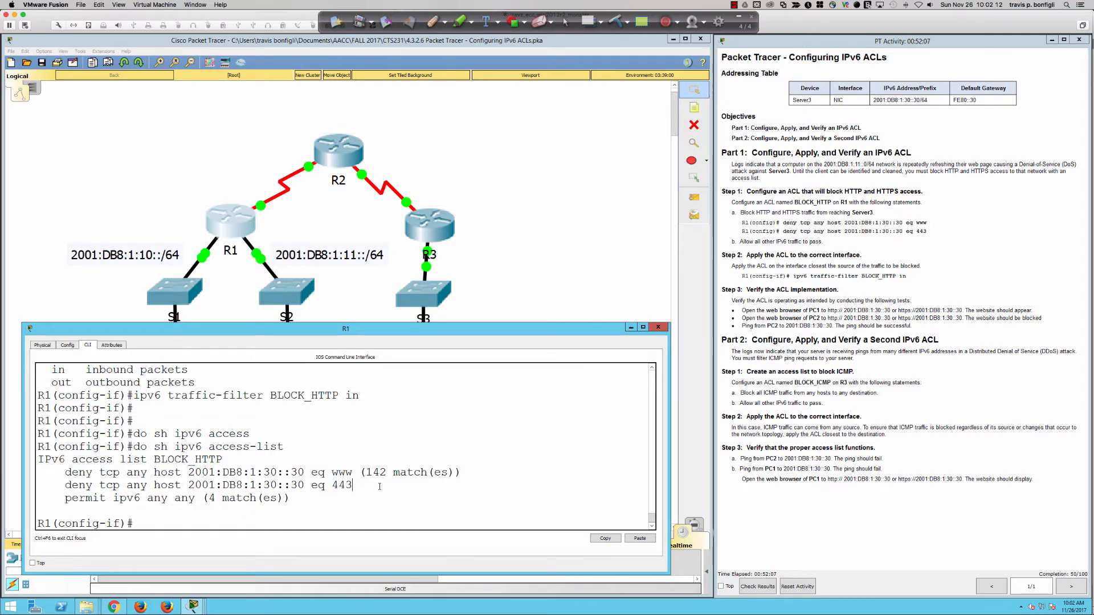
click(367, 286)
click(288, 389)
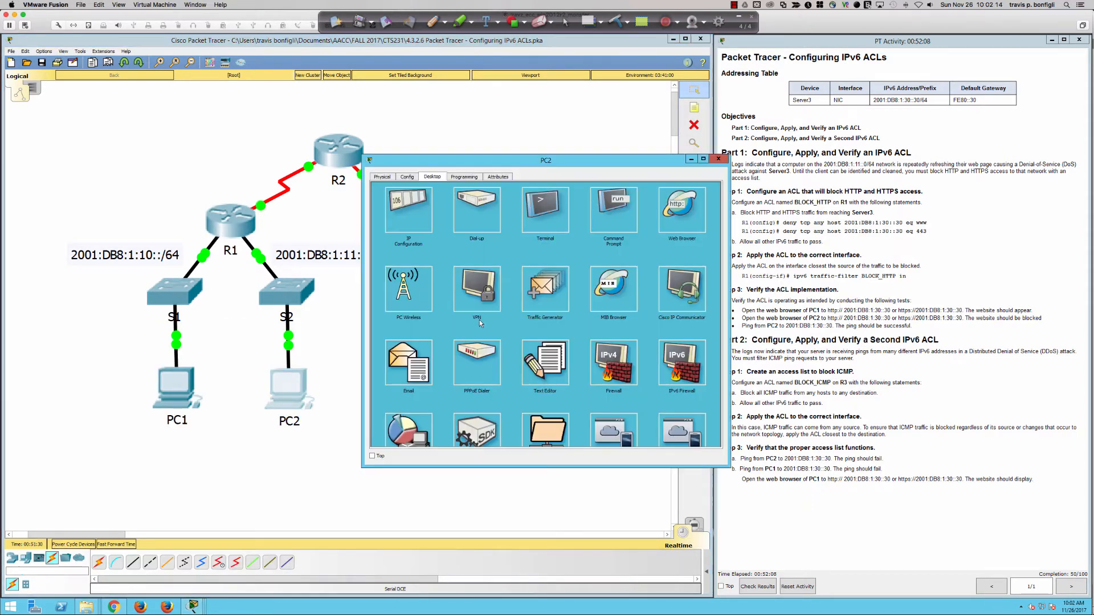
click(662, 210)
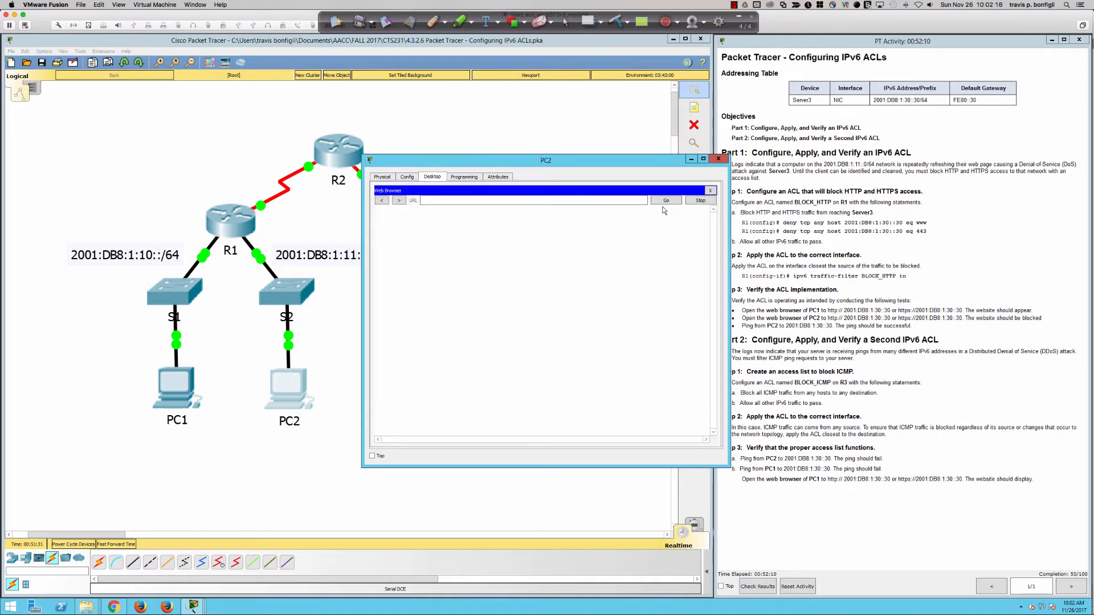
click(560, 201)
text(https://2001:db8:1:30::30)
click(666, 201)
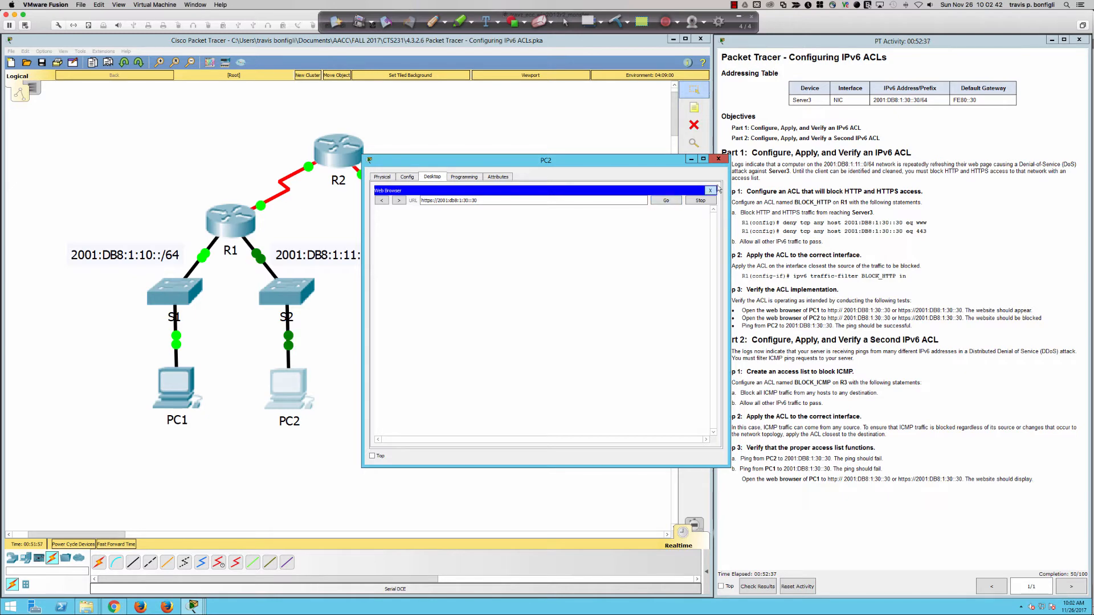
click(718, 159)
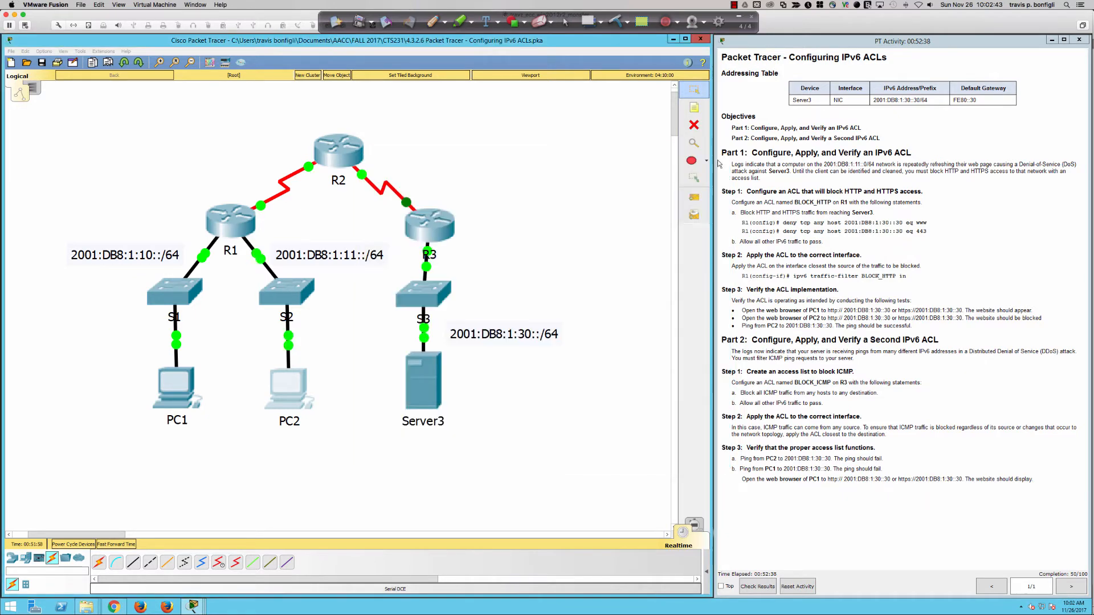
Rerun do sh ipv6 access-list on R1 and highlight the match count of the port 443 deny entry.
click(239, 228)
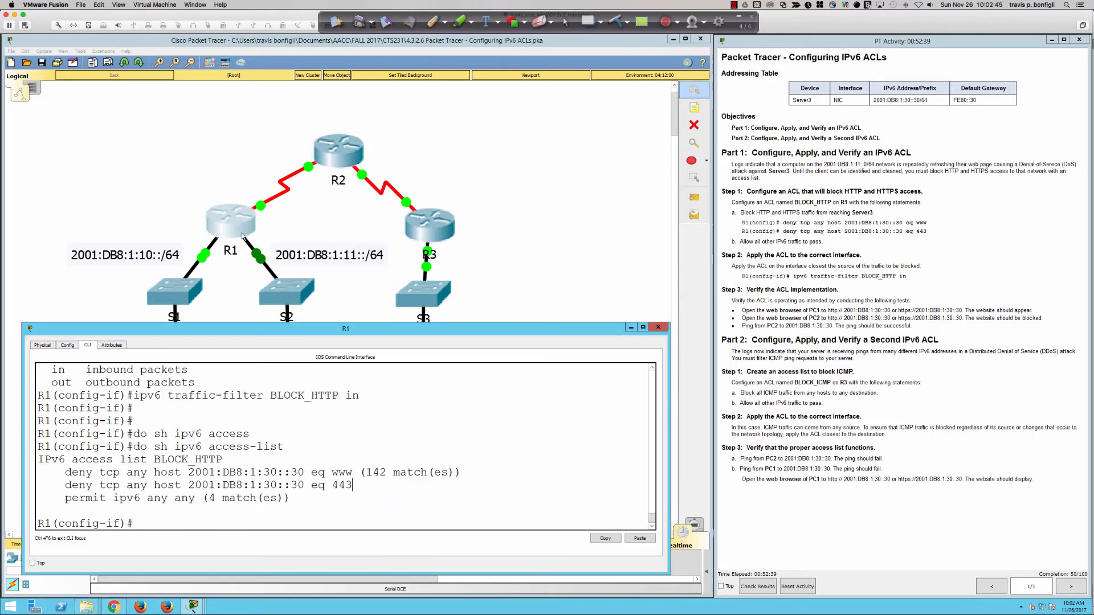
double_click(354, 485)
click(532, 483)
key(Up)
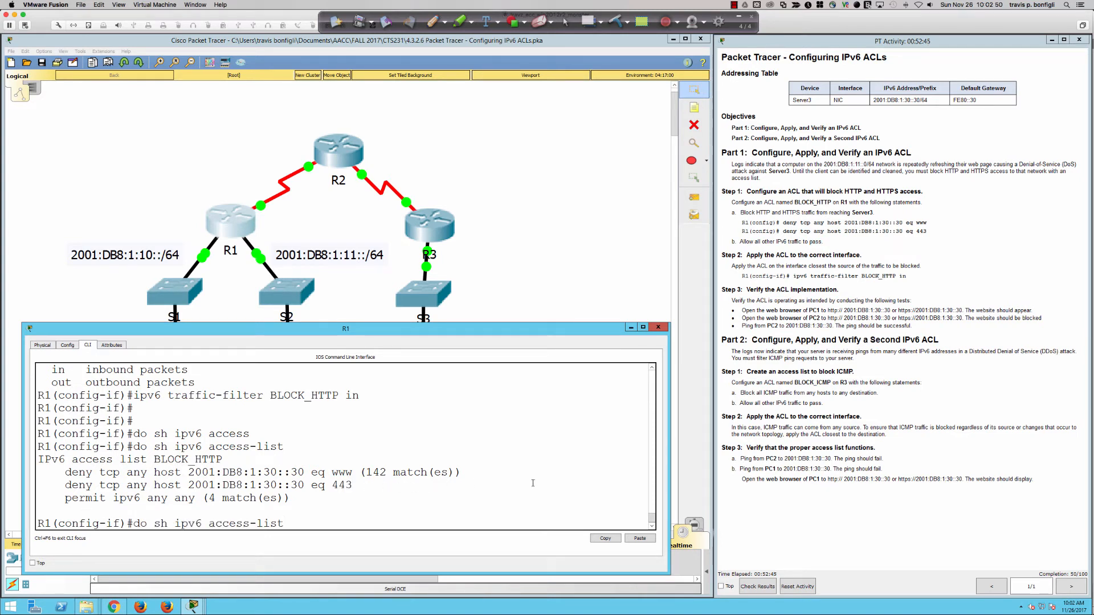
key(Return)
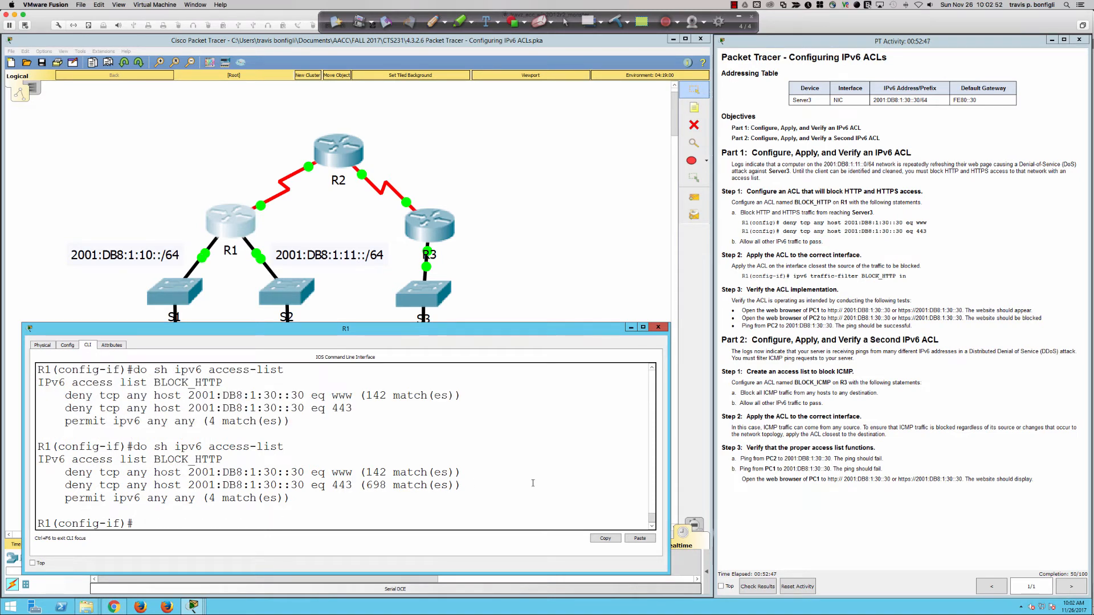
drag(367, 485, 456, 487)
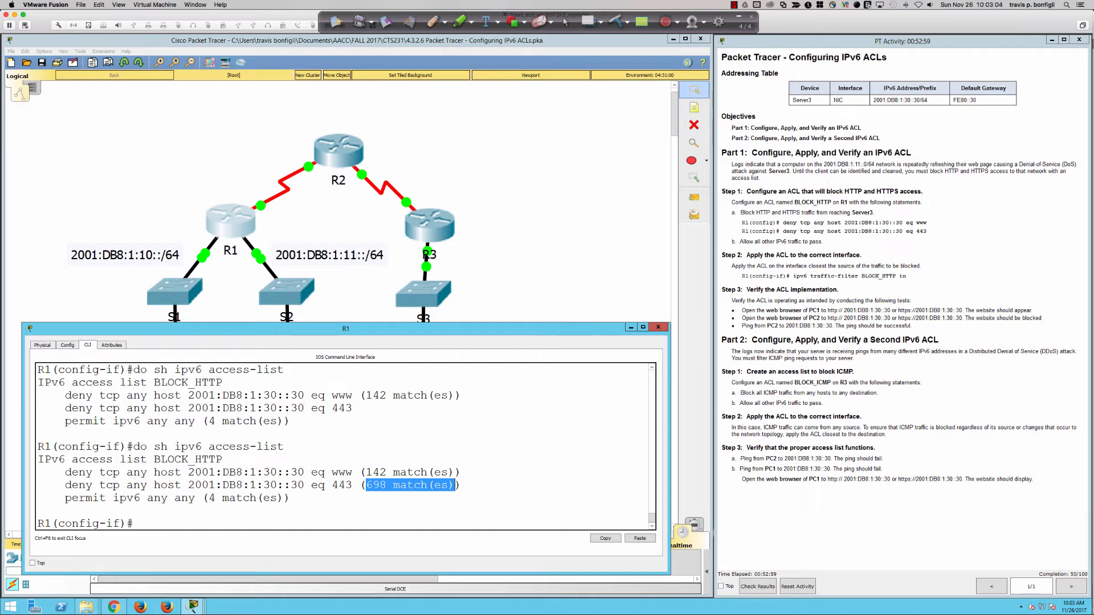
drag(365, 485, 456, 485)
click(528, 492)
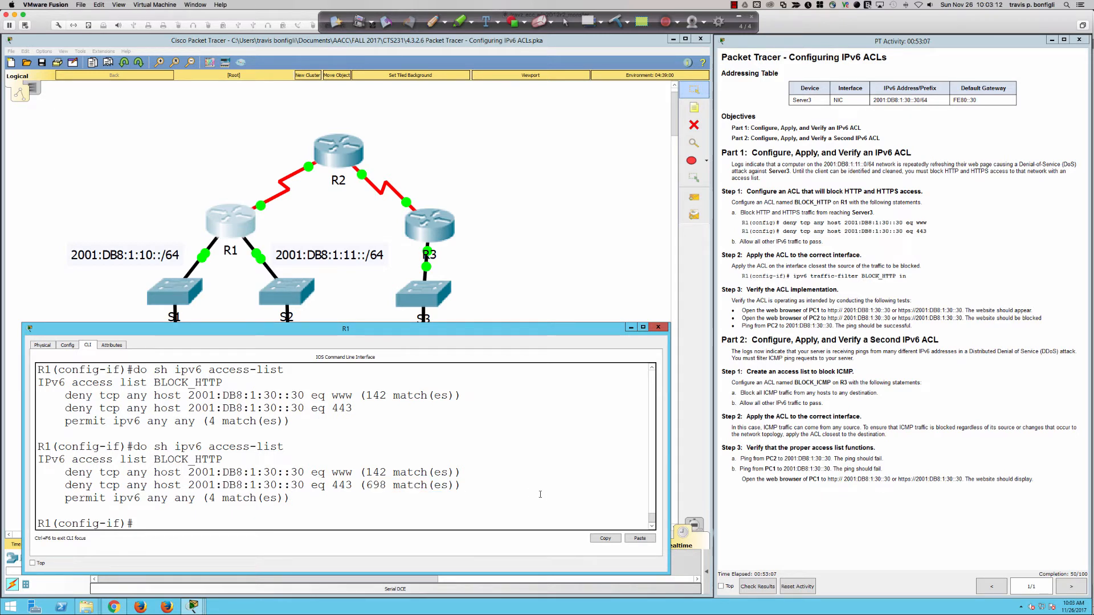
Try to display only the gi0/1 section of R1's running configuration with do sh run int gi0/1.
text(do sh run int)
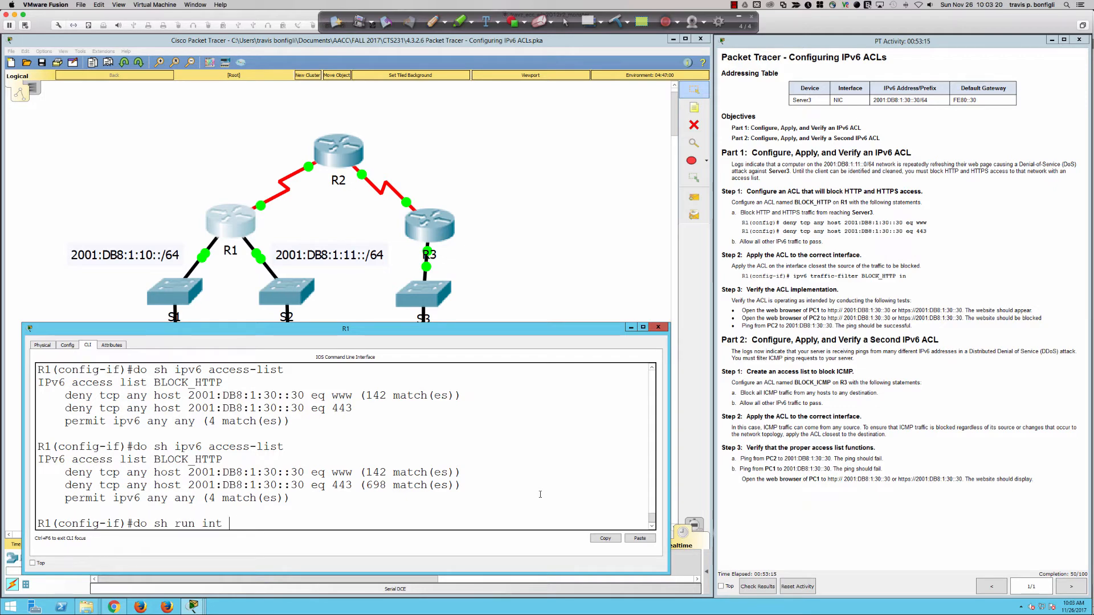
text( gi0/1)
key(Return)
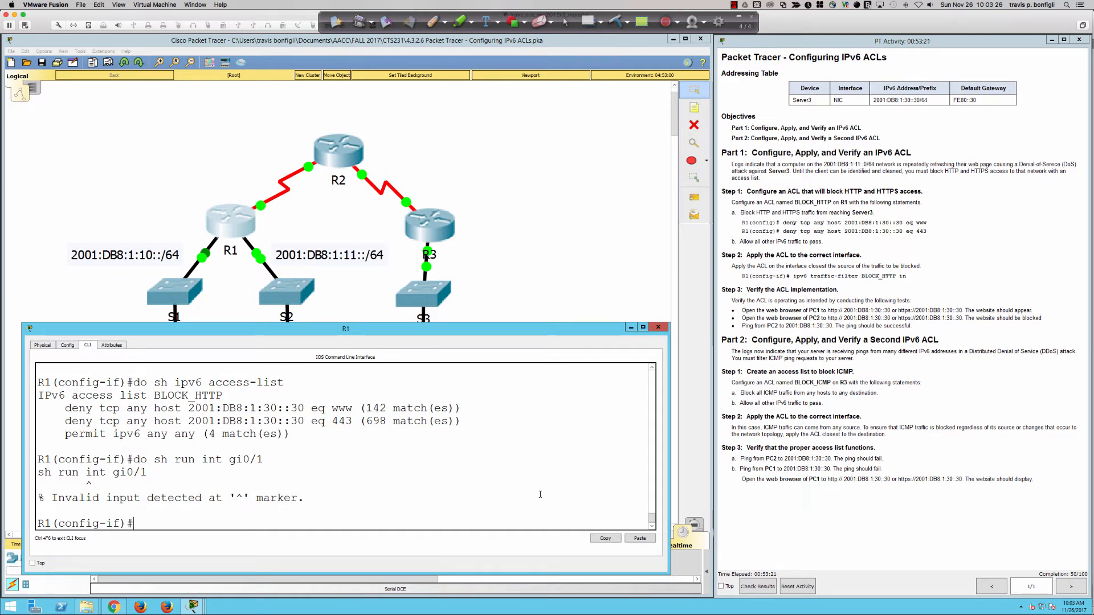
Display R1's running configuration with do sh run and highlight the ipv6 traffic-filter line under GigabitEthernet0/1.
text(do sh run)
key(Return)
key(space)
key(space)
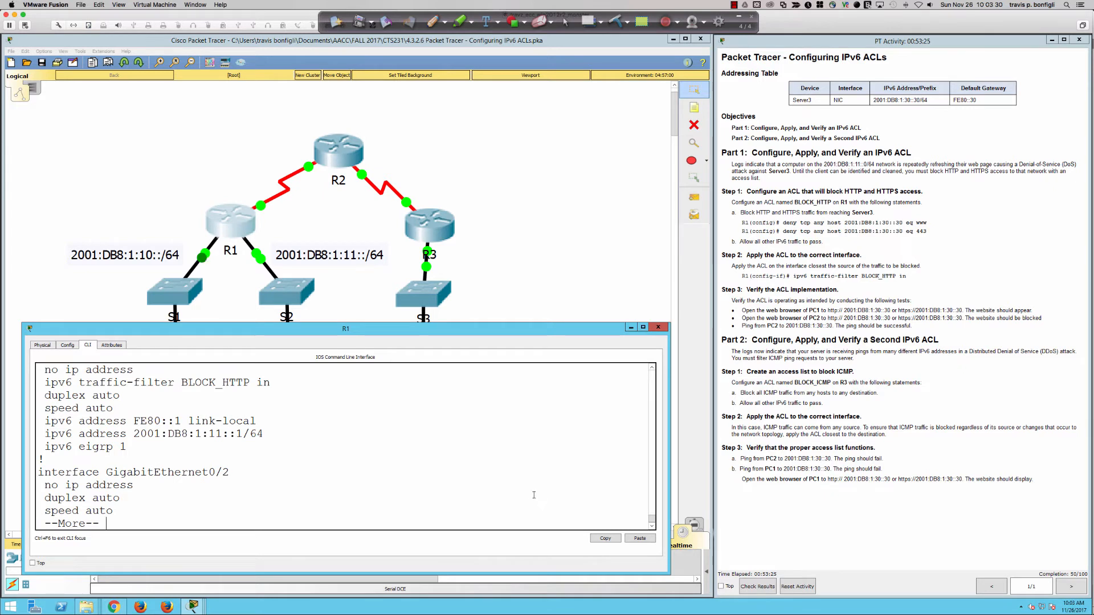
scroll(307, 452, up, 2)
drag(272, 434, 37, 438)
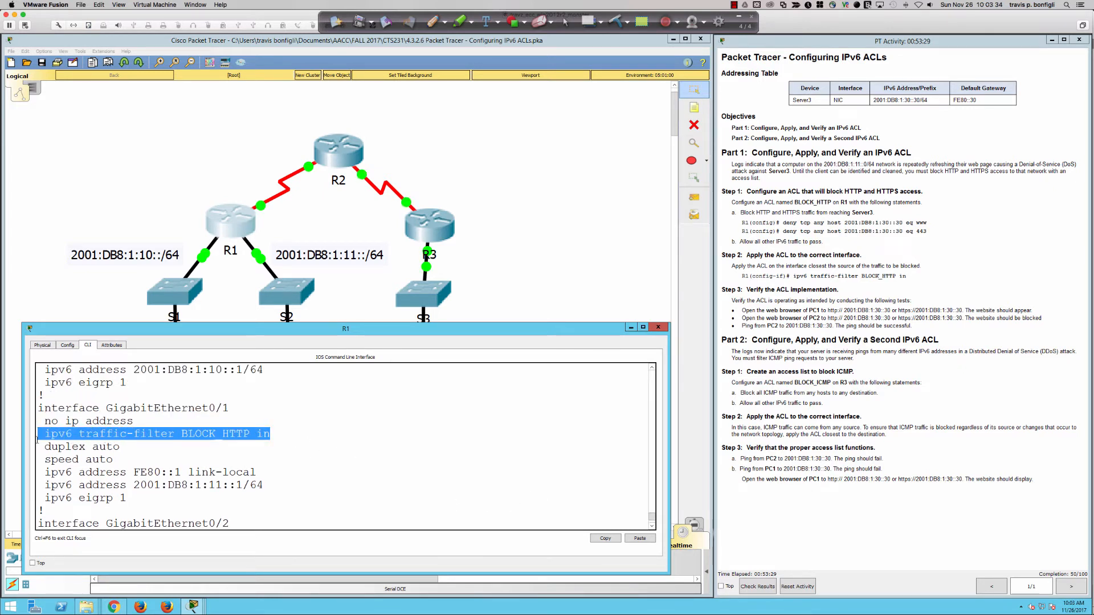
click(435, 489)
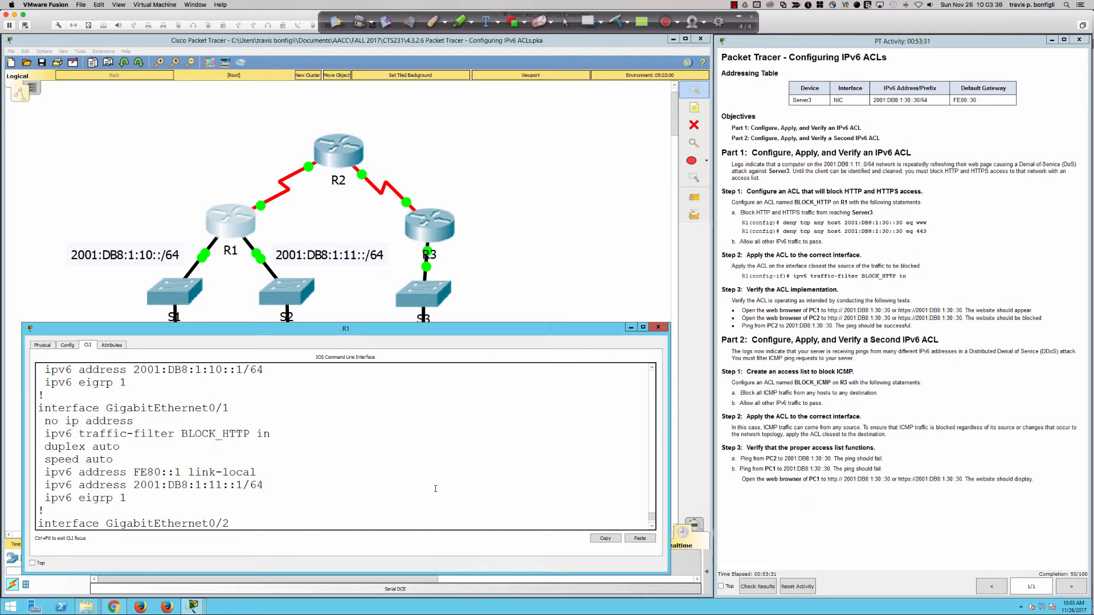
scroll(435, 489, down, 2)
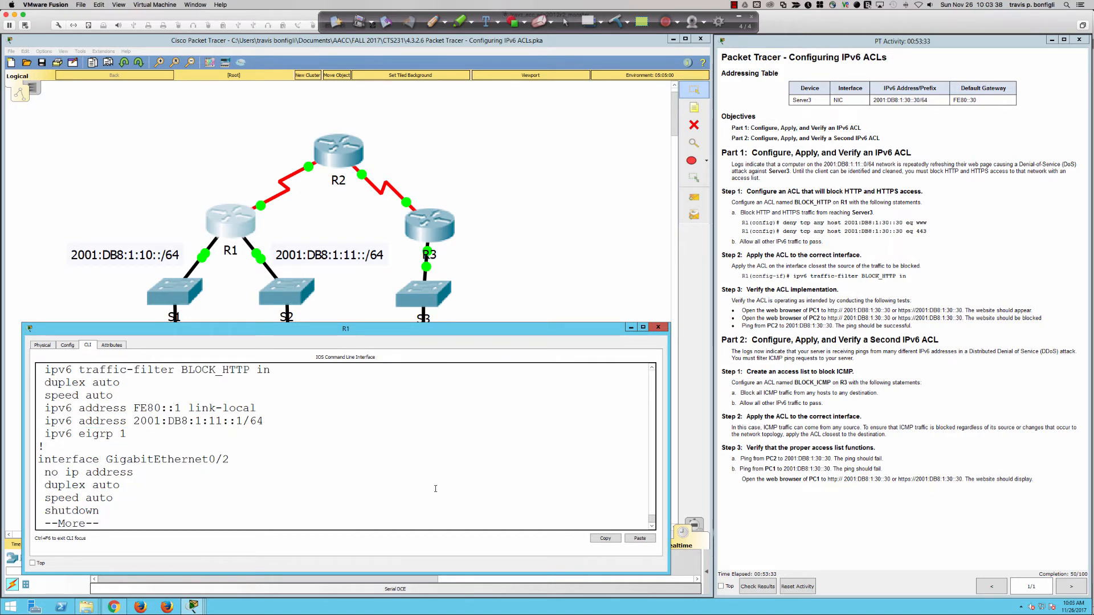
Run do sh ipv6 int gi0/1 on R1, highlight the Inbound access list BLOCK_HTTP line, and close R1's window.
key(q)
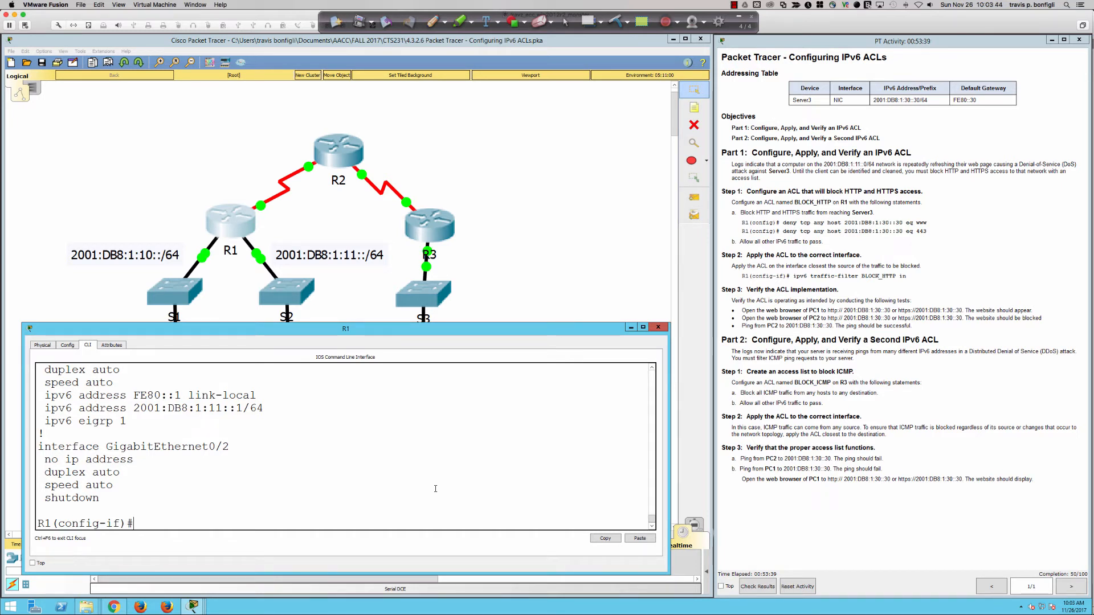
text(do sh ipv6 int gi0/)
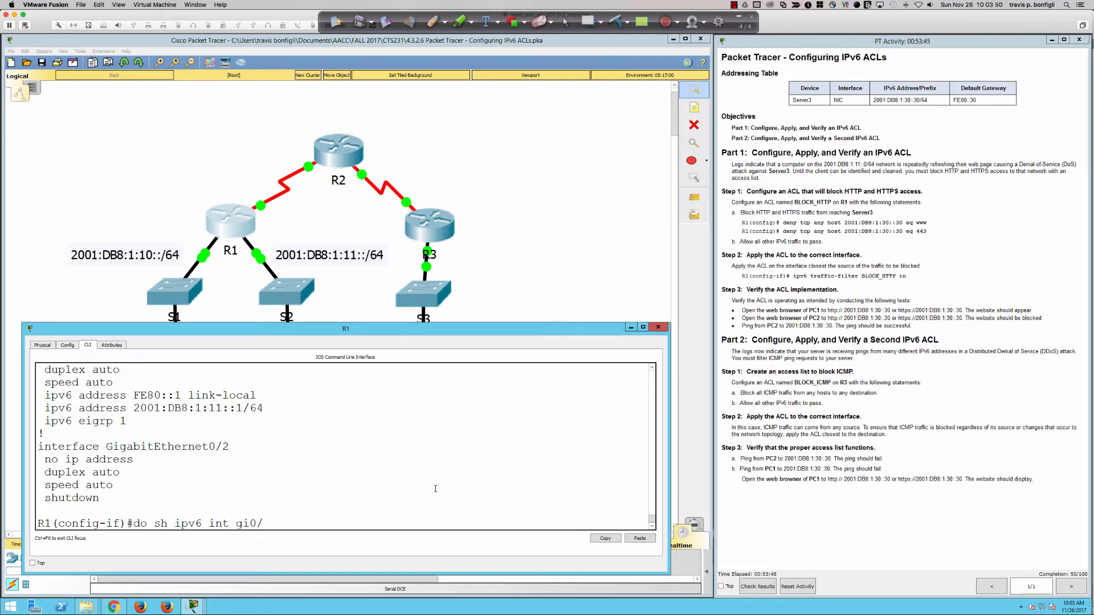
text(1)
key(Return)
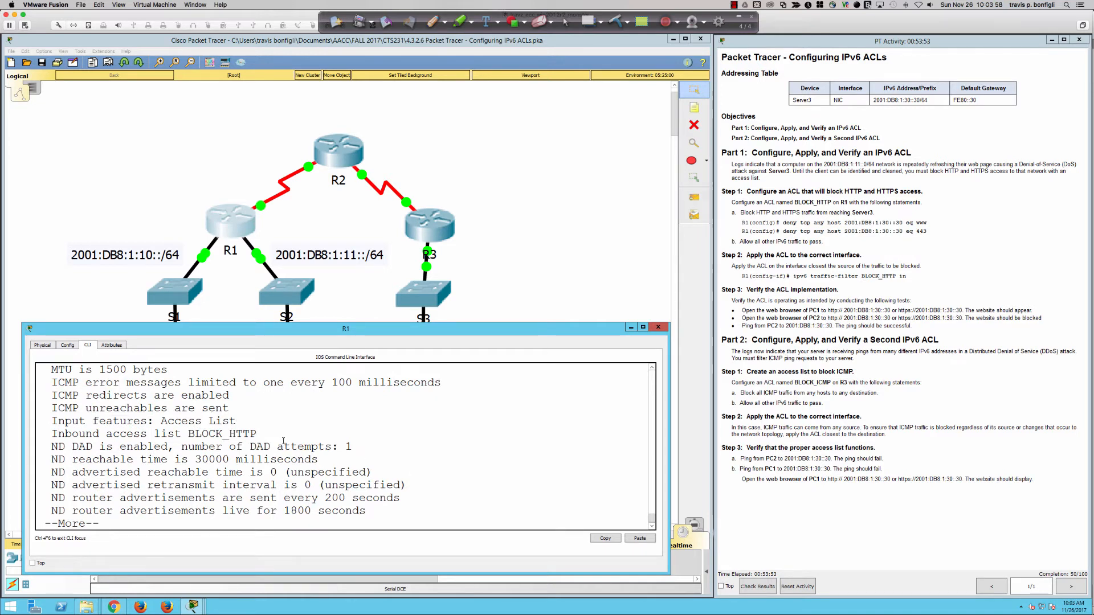
drag(263, 435, 68, 435)
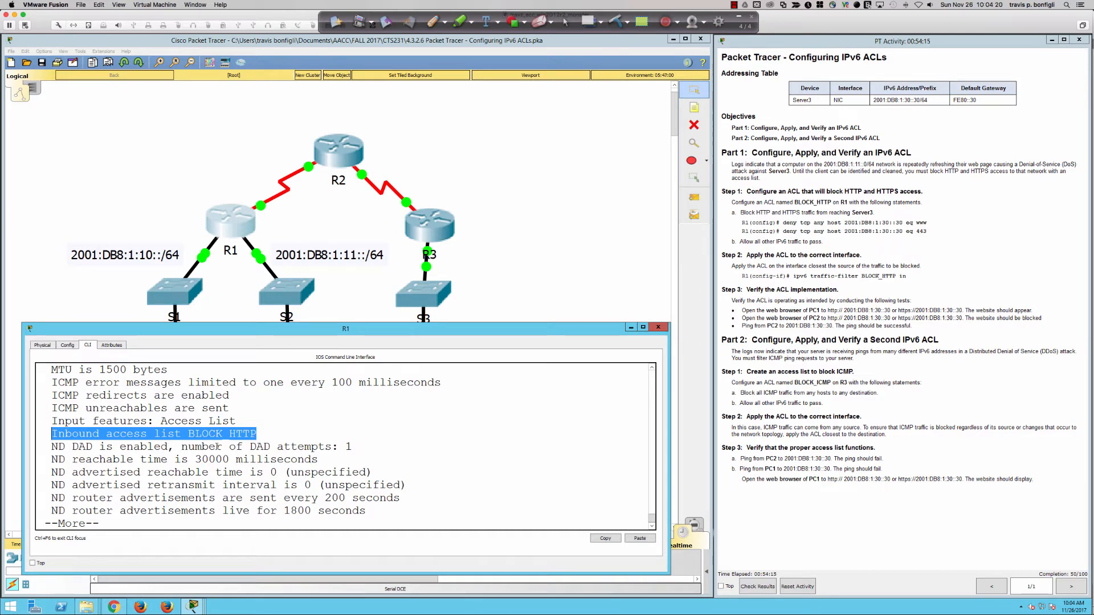
key(space)
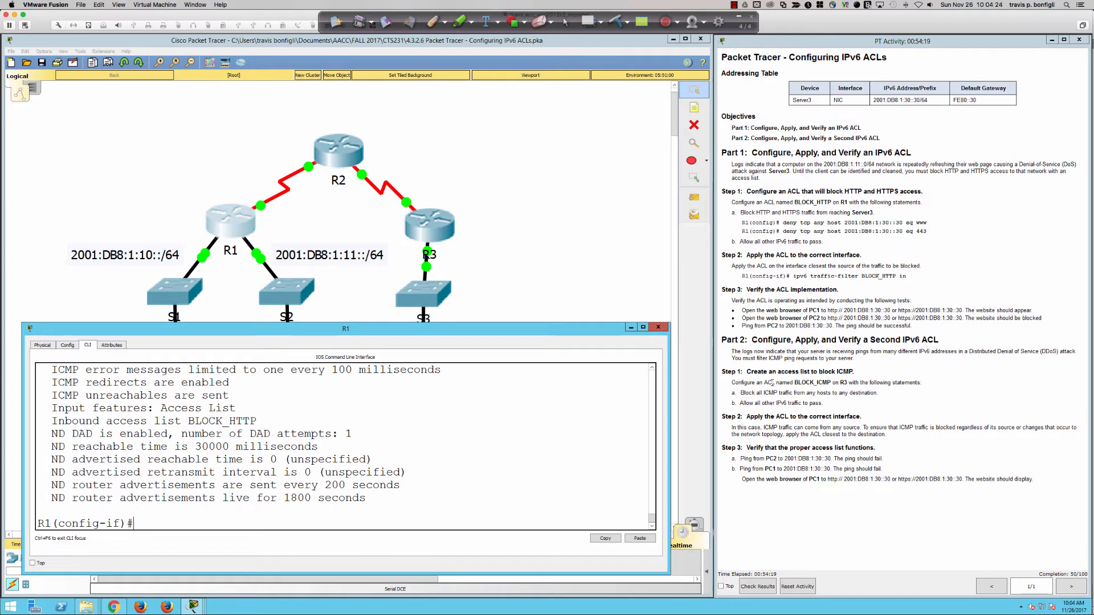
key(alt+F4)
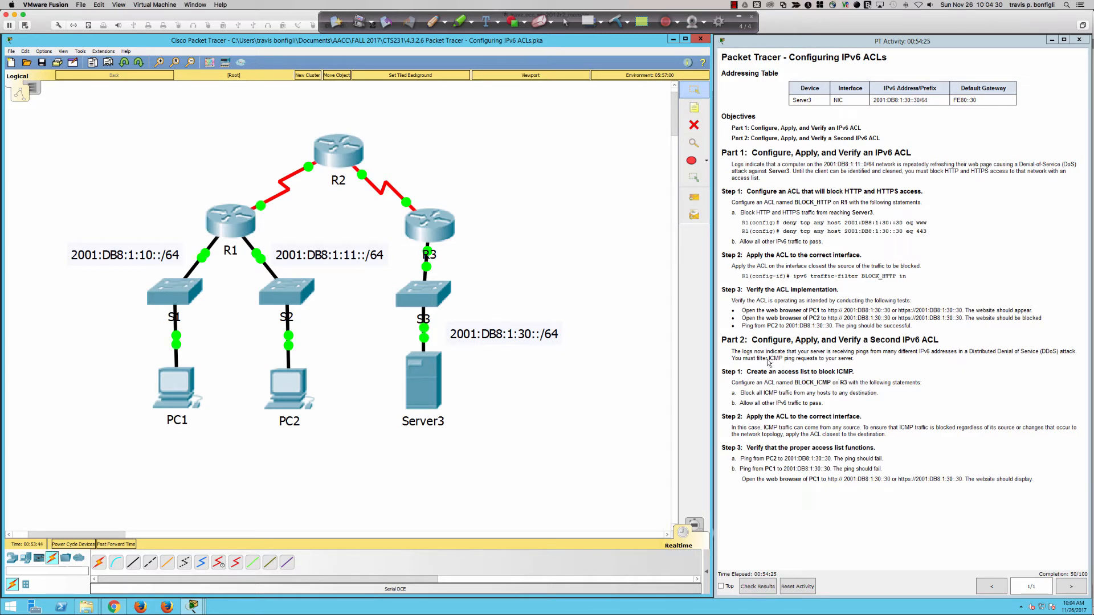
Highlight the Part 2 introduction in the activity instructions, and open R3's command line in a widened window below the routers.
drag(741, 352, 851, 359)
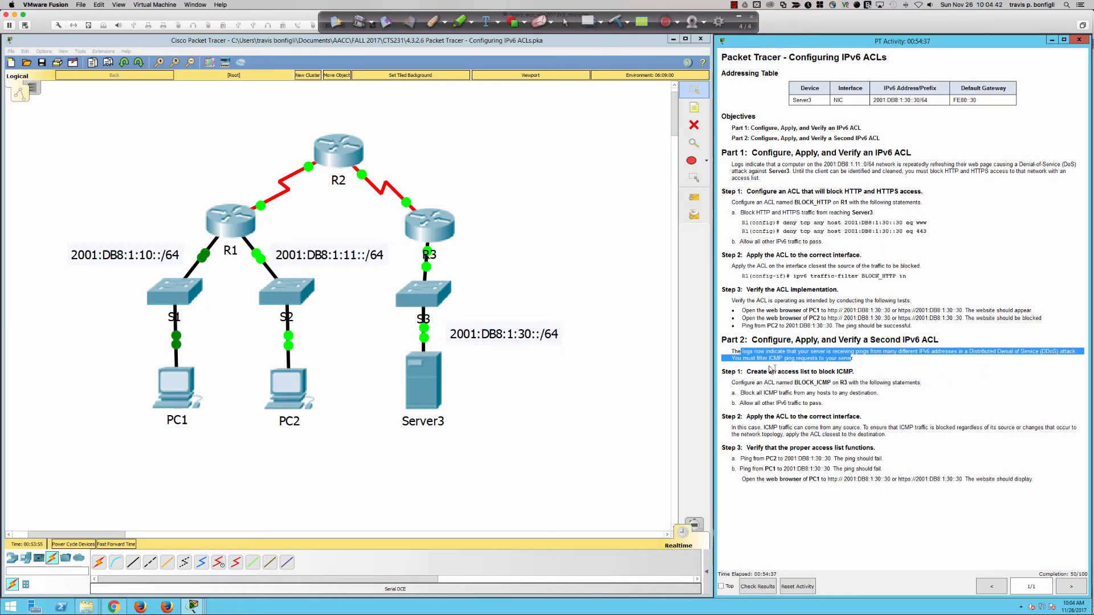
click(792, 366)
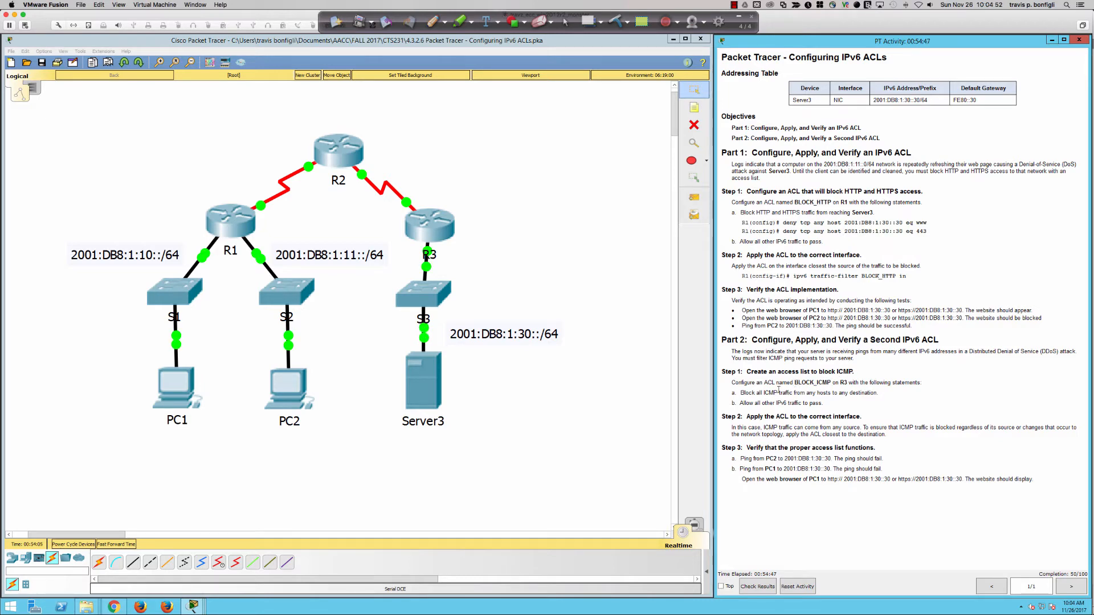
click(420, 236)
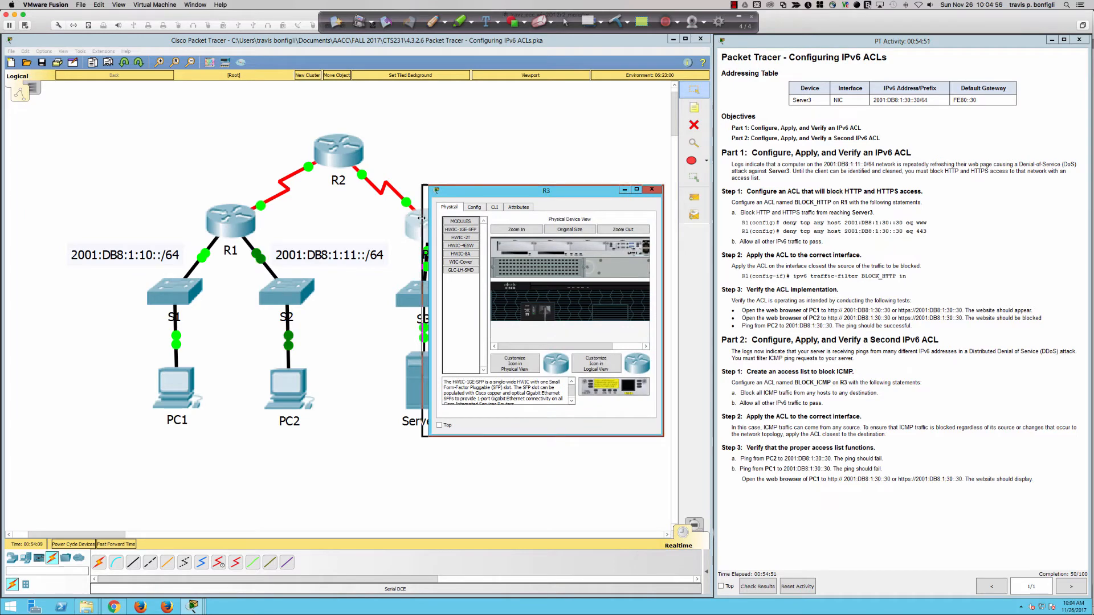
drag(420, 218, 13, 222)
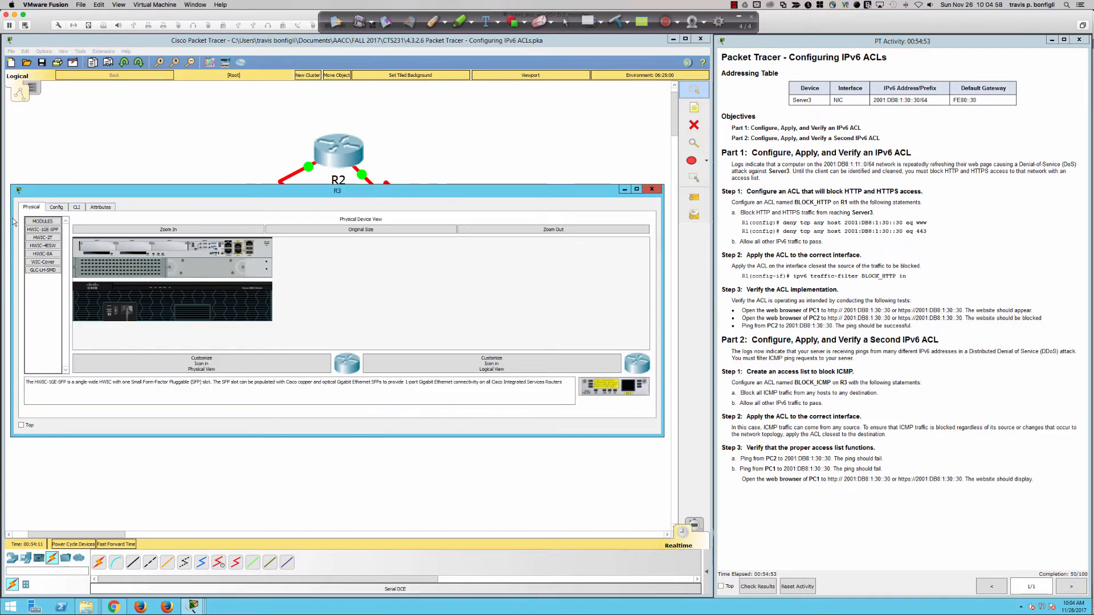
drag(113, 195, 115, 345)
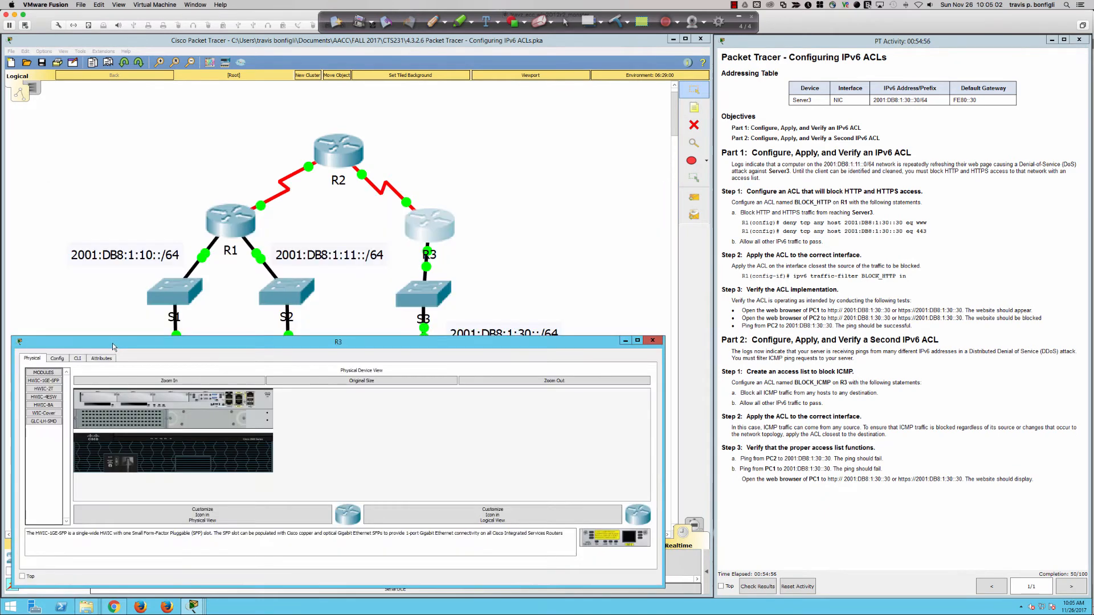
click(77, 359)
click(624, 485)
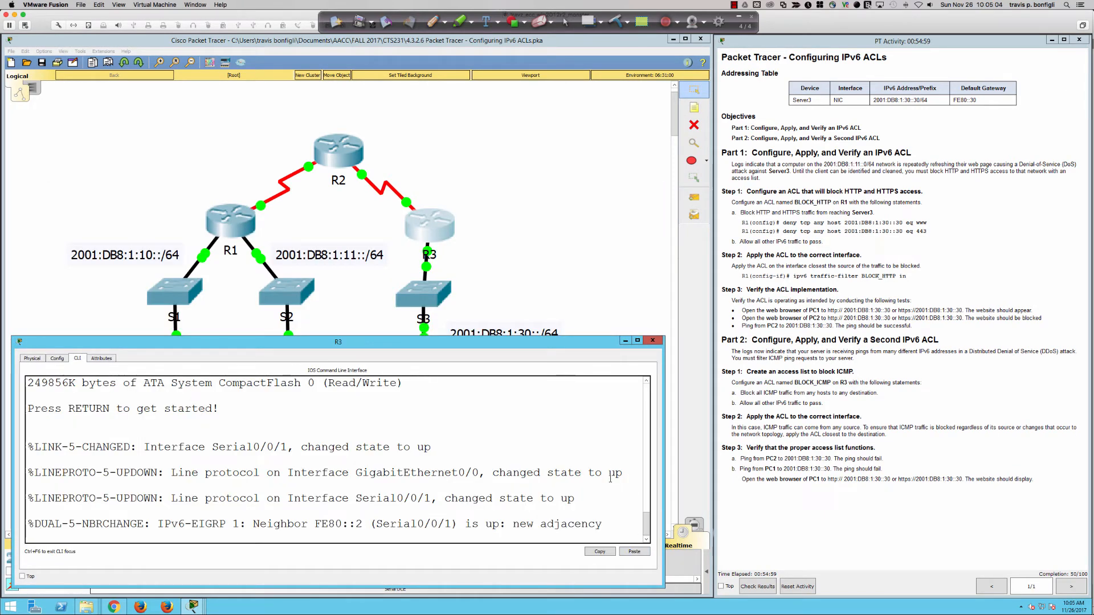
Enter privileged mode on R3 with en and global configuration mode with conf t.
key(Return)
key(Return)
key(Return)
key(Return)
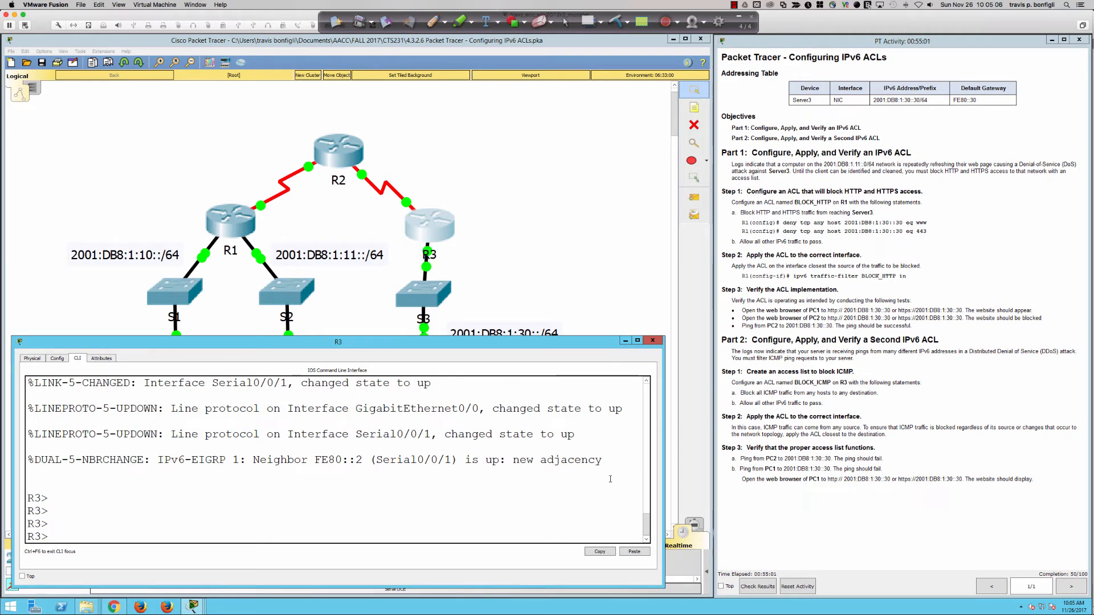
text(en)
key(Return)
text(conf t)
key(Return)
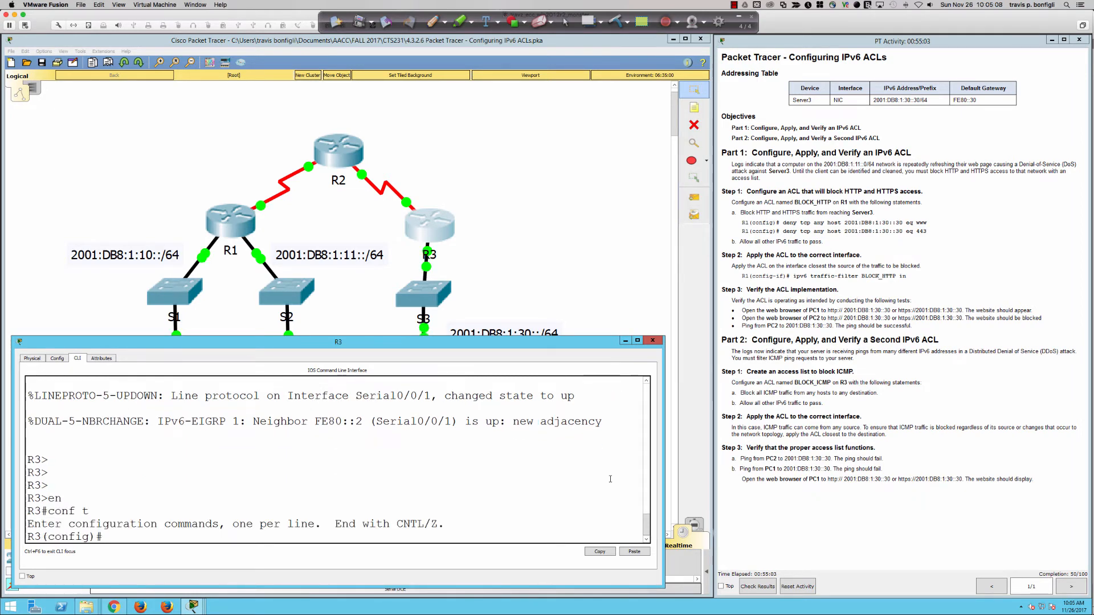
key(Return)
key(Return)
key(Return)
Create the IPv6 access list BLOCK_ICMP on R3, consulting the command help for the name argument.
text(ipv6 access)
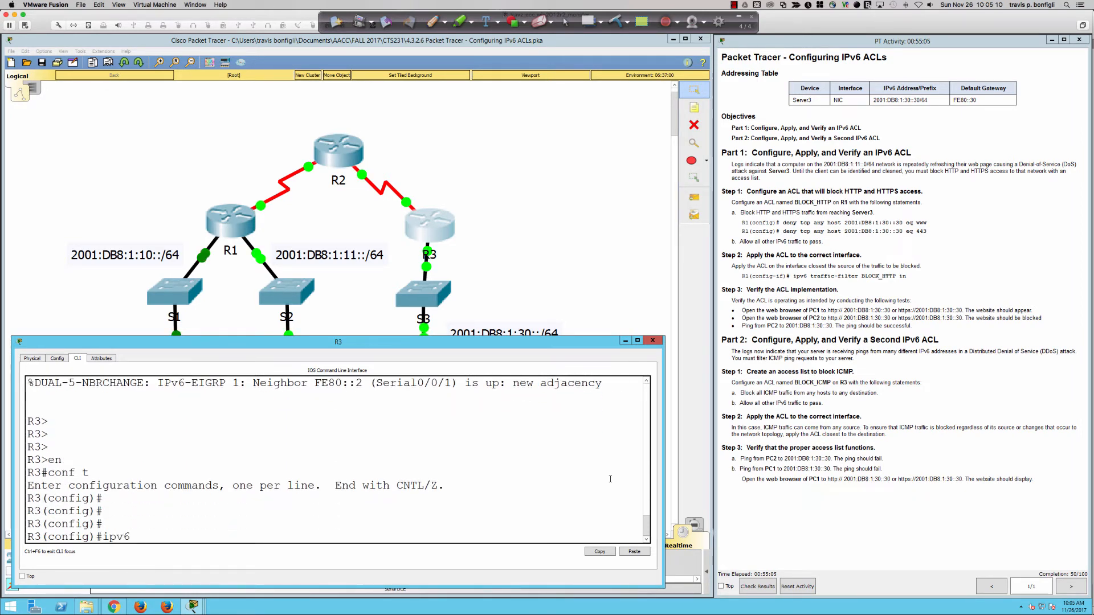
key(Tab)
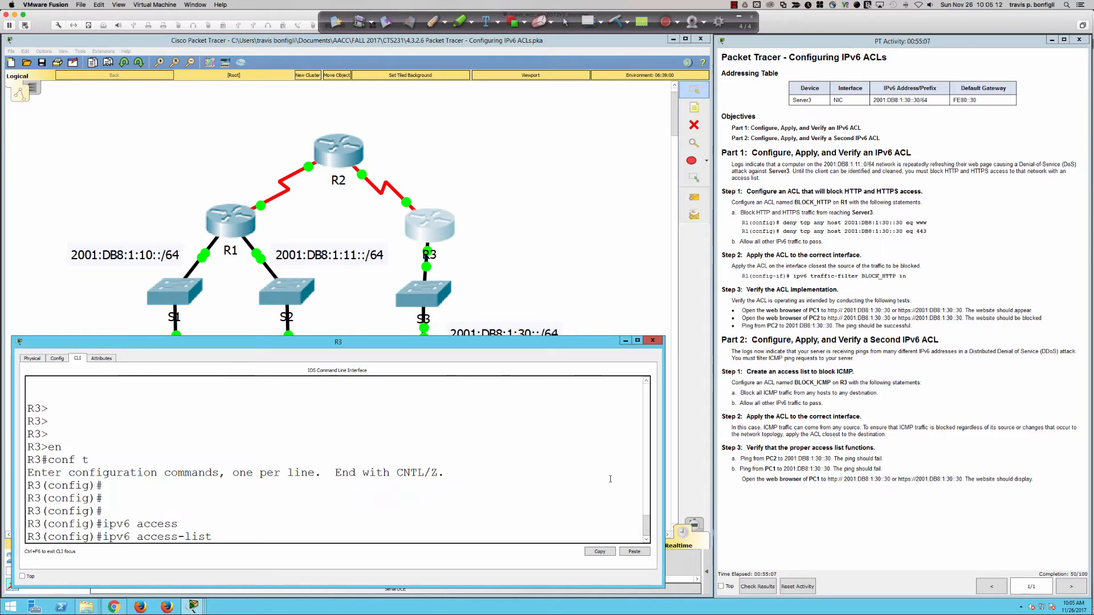
text(?)
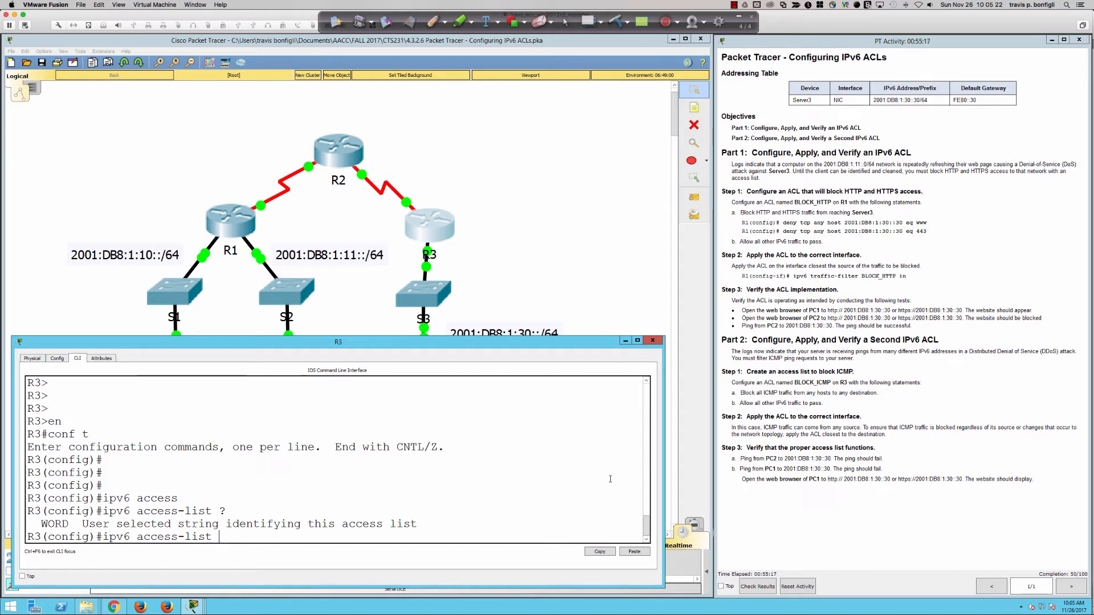
text(BLOCK_ICMP)
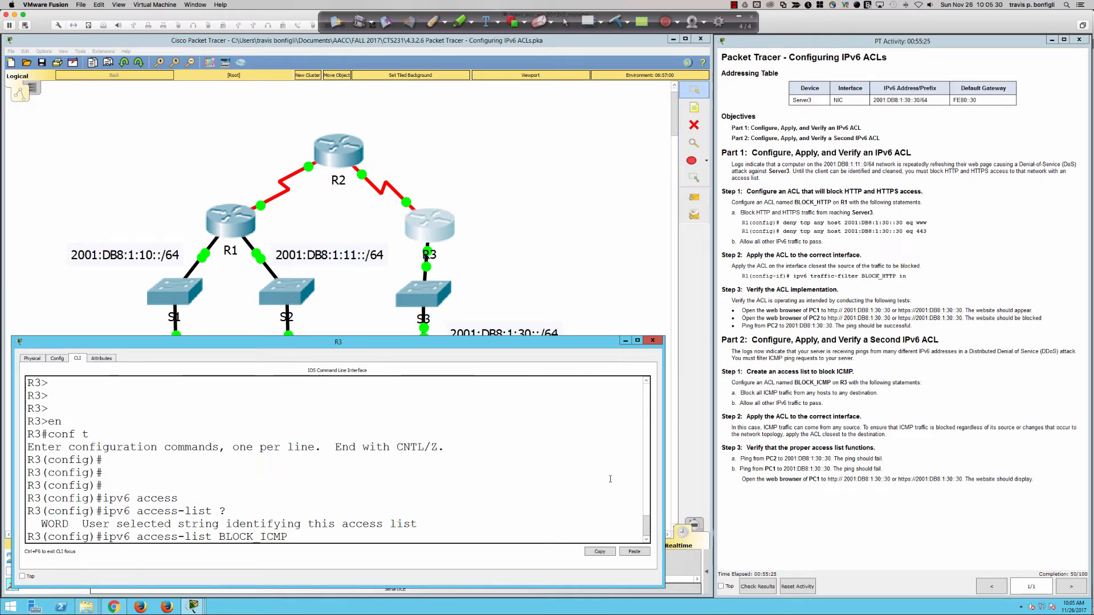
key(Return)
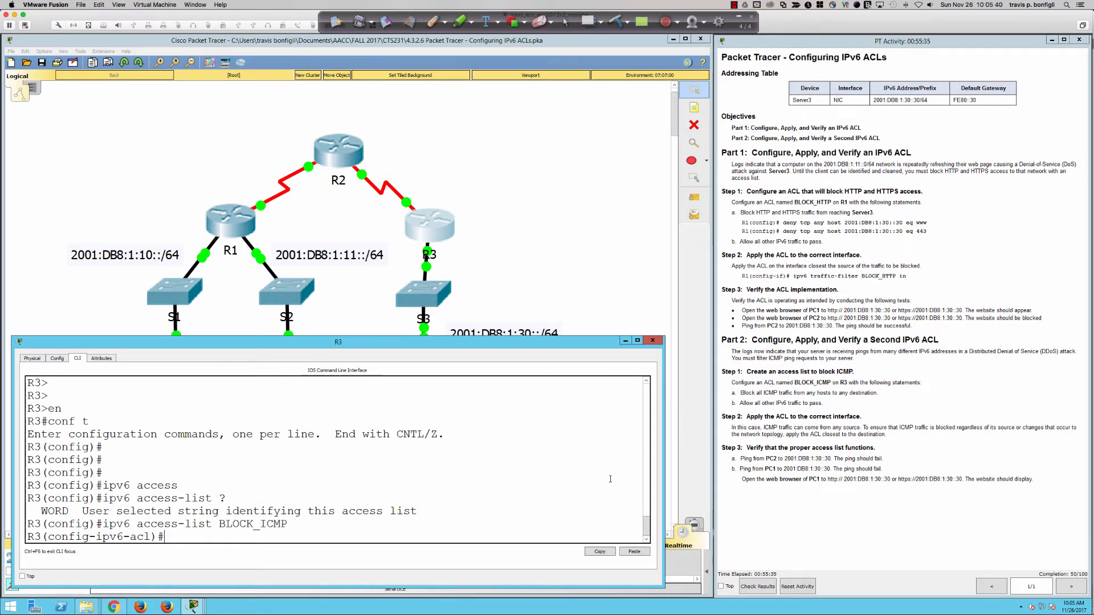
Add deny icmp any any to BLOCK_ICMP, consulting the help for protocols and message types and highlighting the nd-na and nd-ns options.
text(y icm)
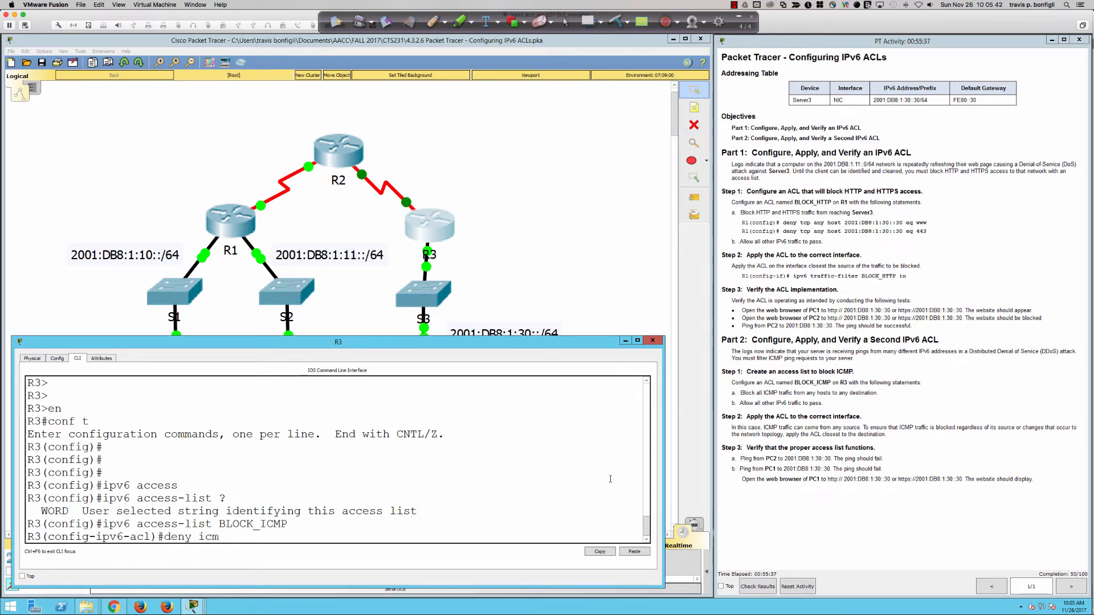
text( ?)
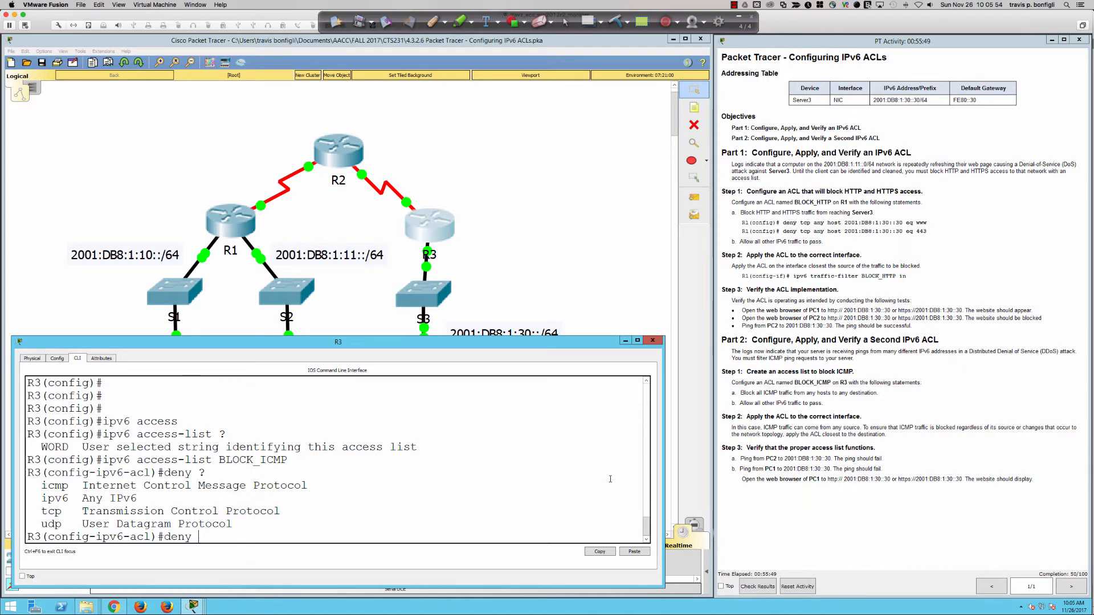
text(icmp any any )
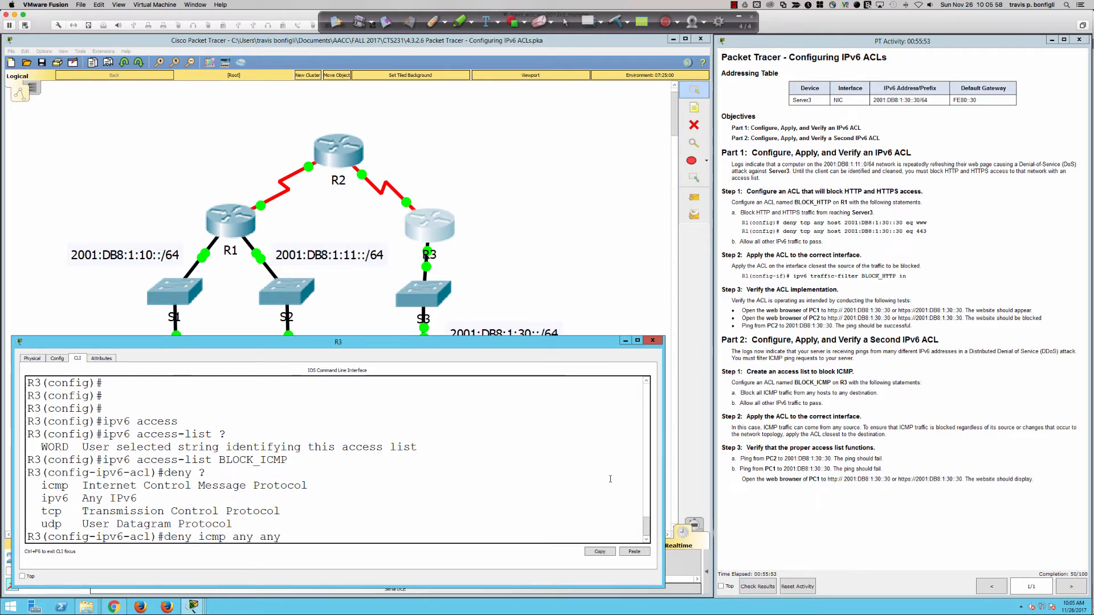
text(?)
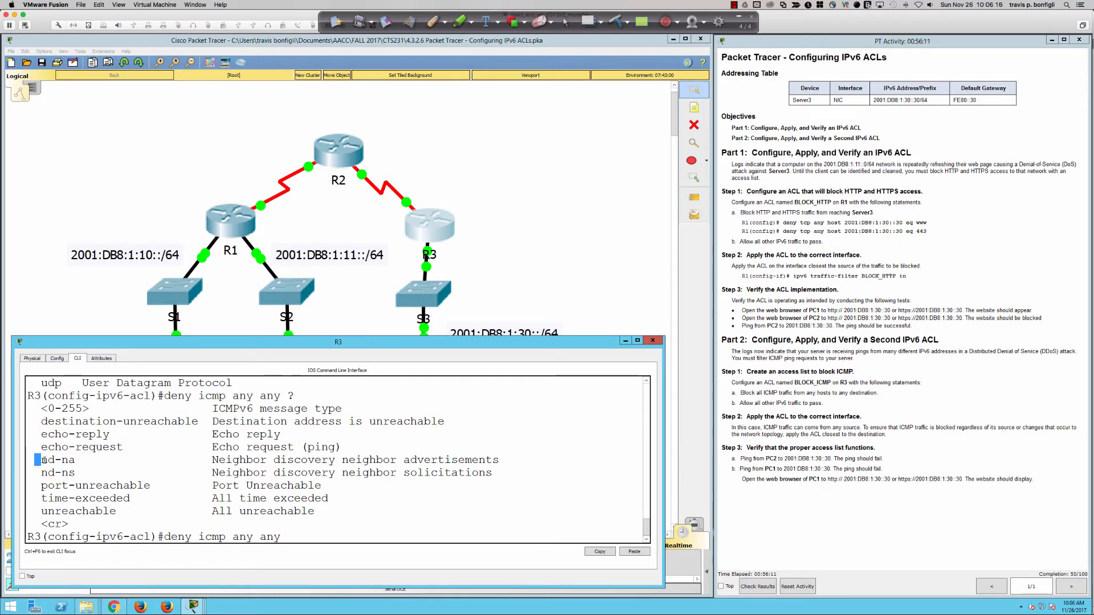
drag(44, 461, 427, 470)
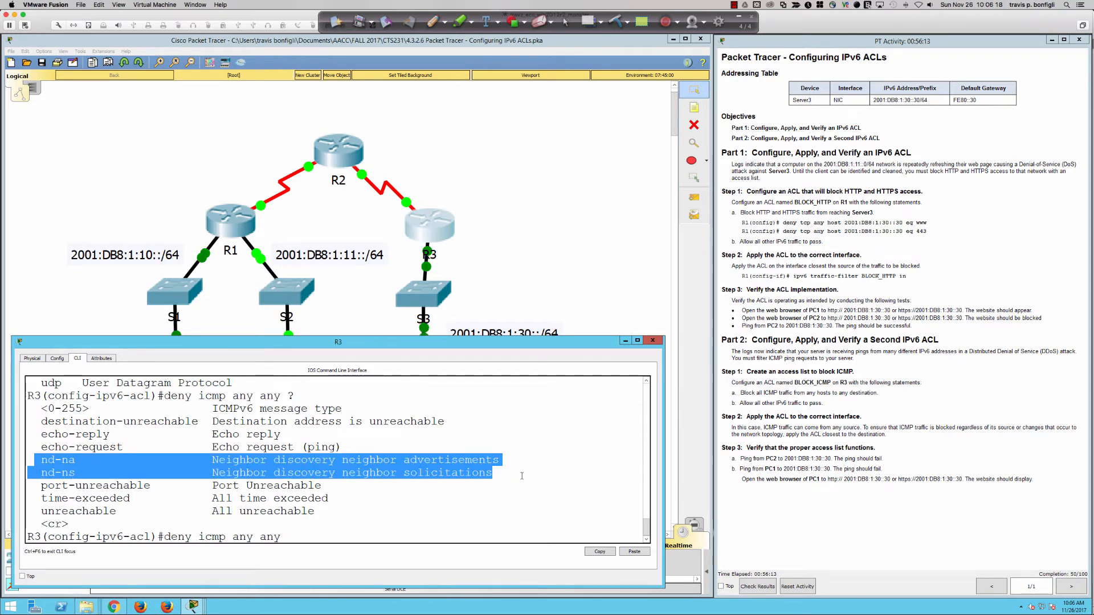
click(351, 539)
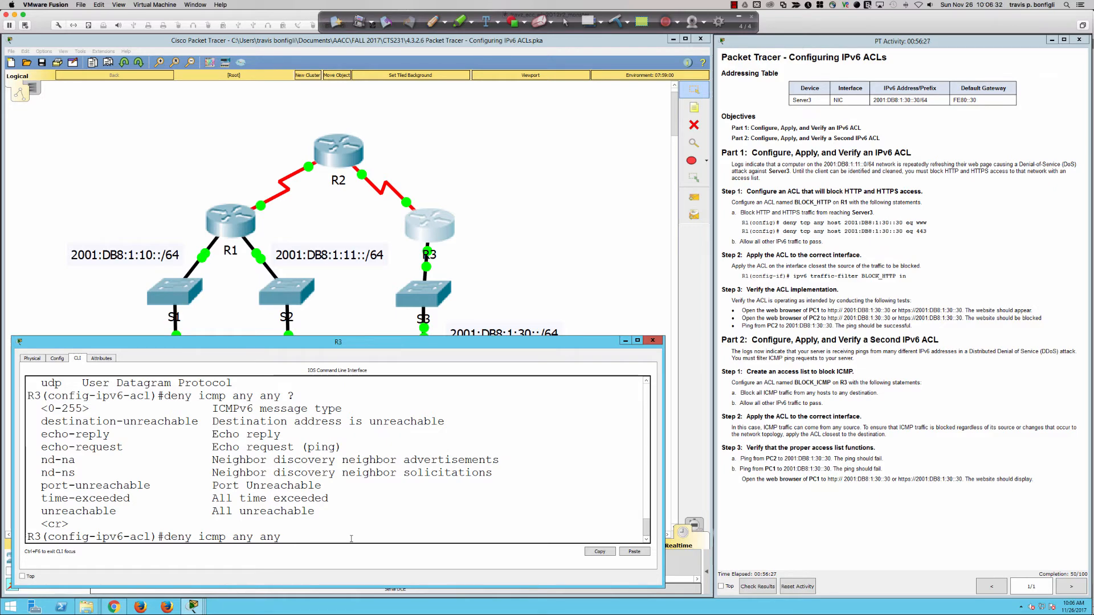
key(Return)
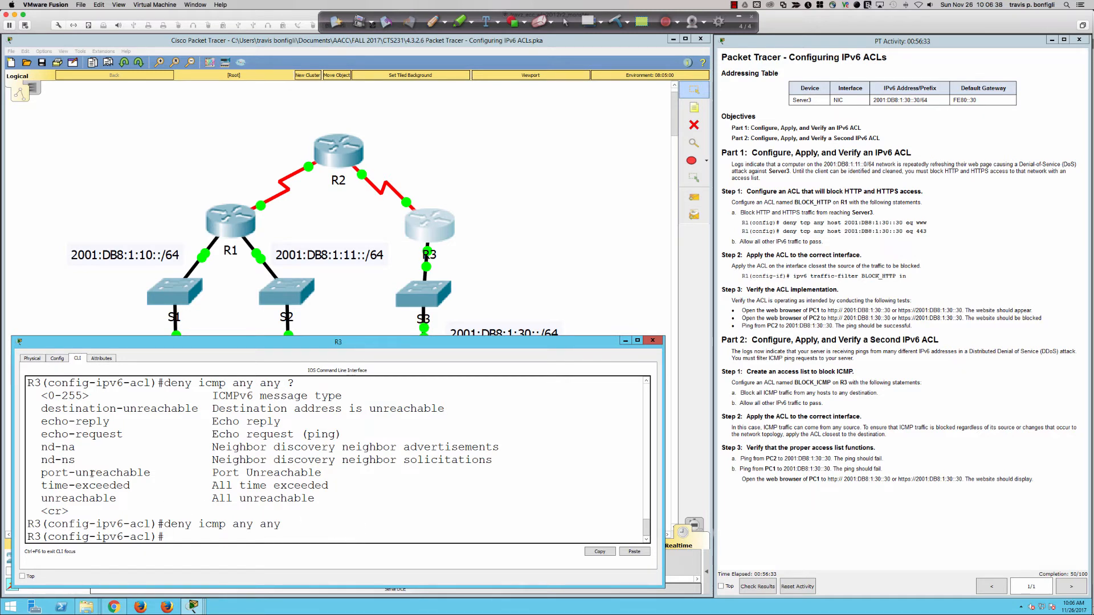
Highlight the nd-na and nd-ns help lines again and add permit ipv6 any any to BLOCK_ICMP.
drag(41, 447, 494, 460)
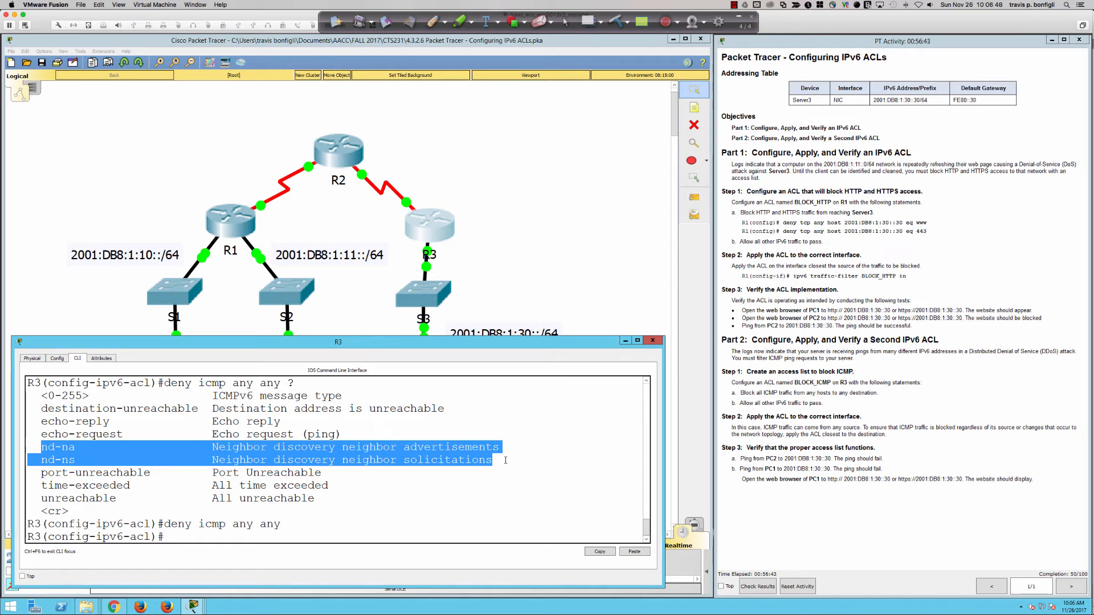
text(per)
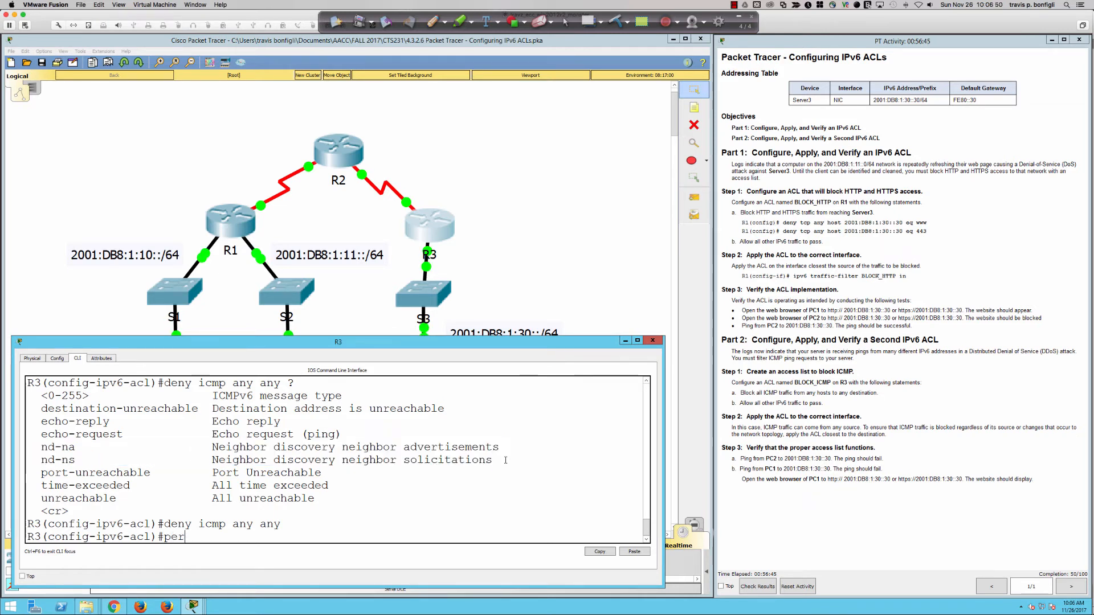
text(mit ipv6 any any)
key(Return)
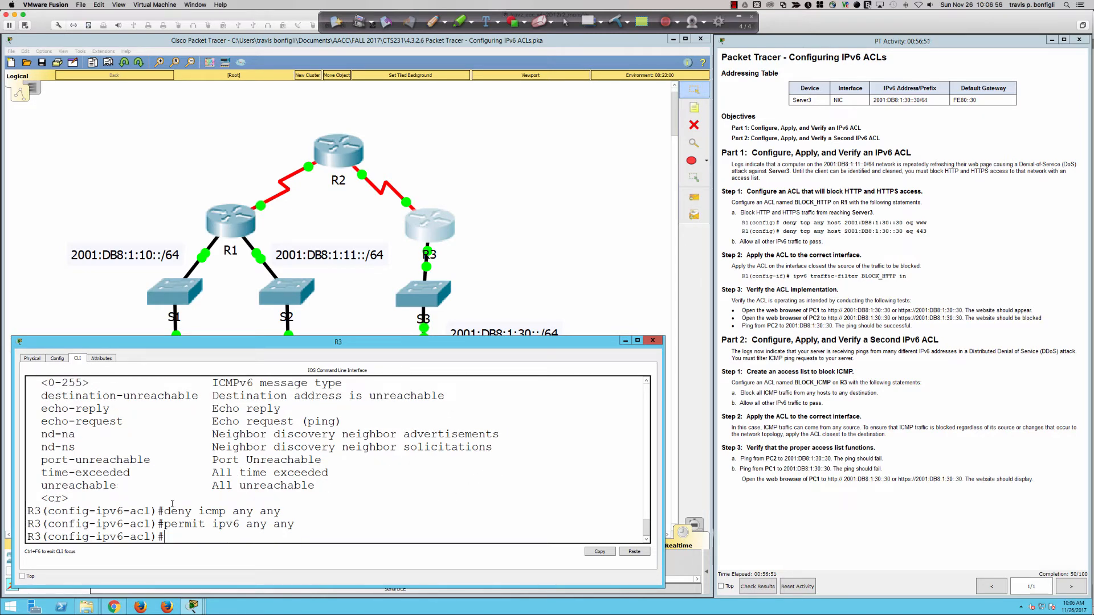
Highlight the neighbor discovery help lines in R3's command line, and bring the full topology to the front.
drag(39, 435, 267, 447)
click(110, 447)
drag(35, 447, 343, 447)
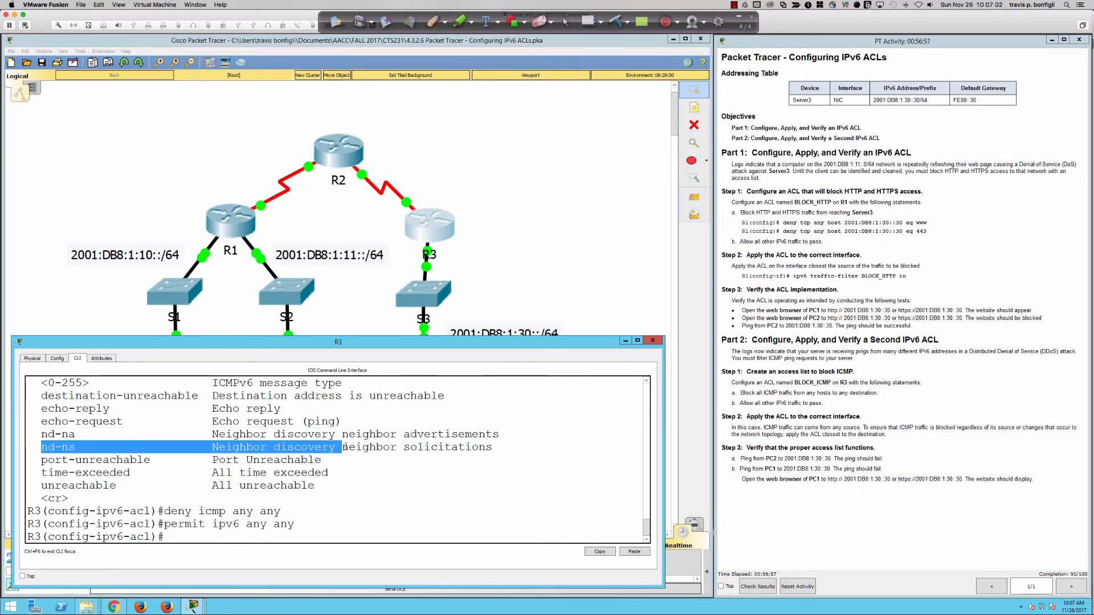
click(292, 539)
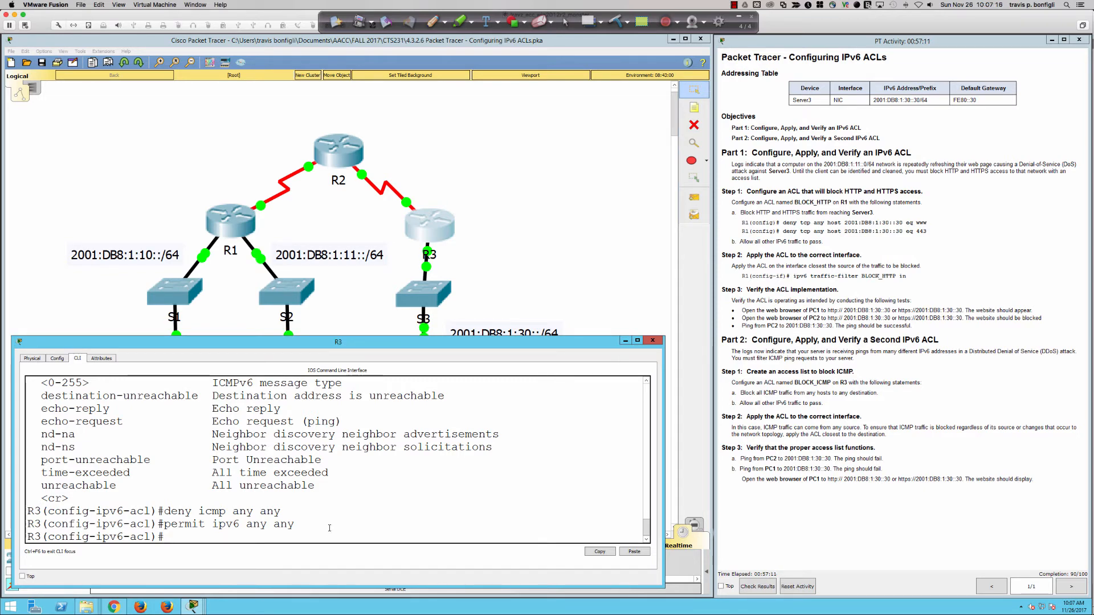
click(574, 257)
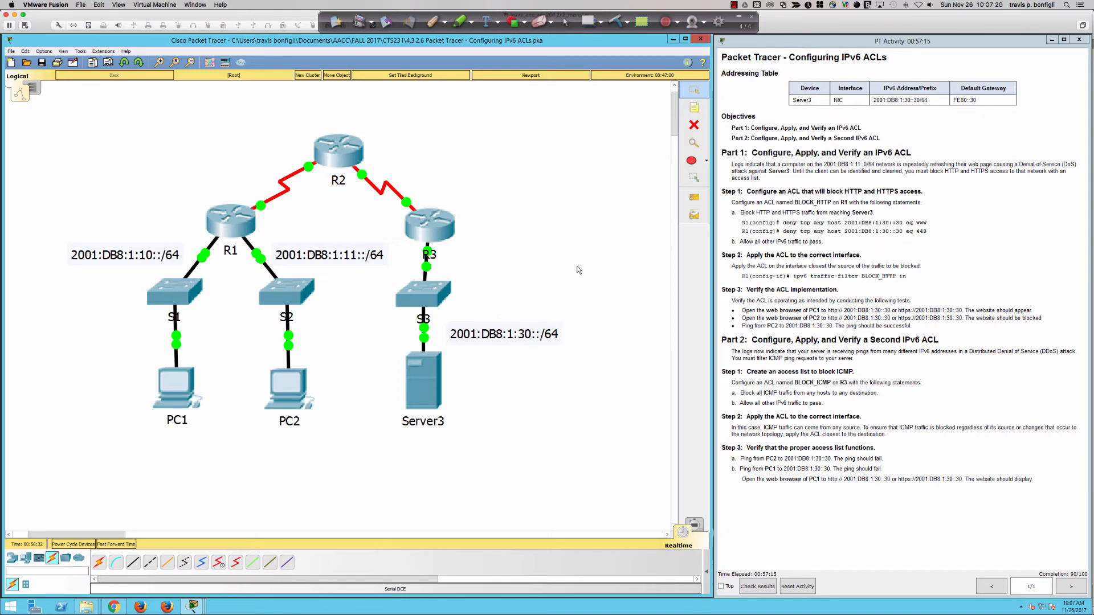
Mark R1 and its S2-facing interface with the pen, and box the 2001:DB8:1:11::/64 label with an arrow above it.
click(432, 21)
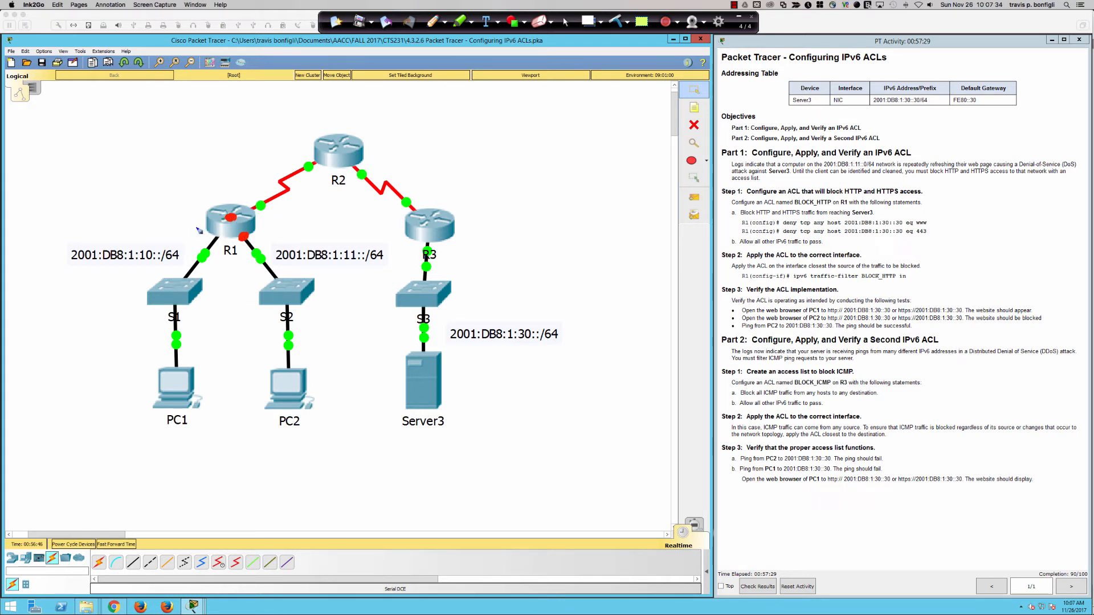
mouse_move(311, 239)
mouse_down()
mouse_move(287, 240)
mouse_move(278, 263)
mouse_move(394, 265)
mouse_move(349, 239)
mouse_move(299, 238)
mouse_move(328, 233)
mouse_up()
drag(322, 226, 335, 226)
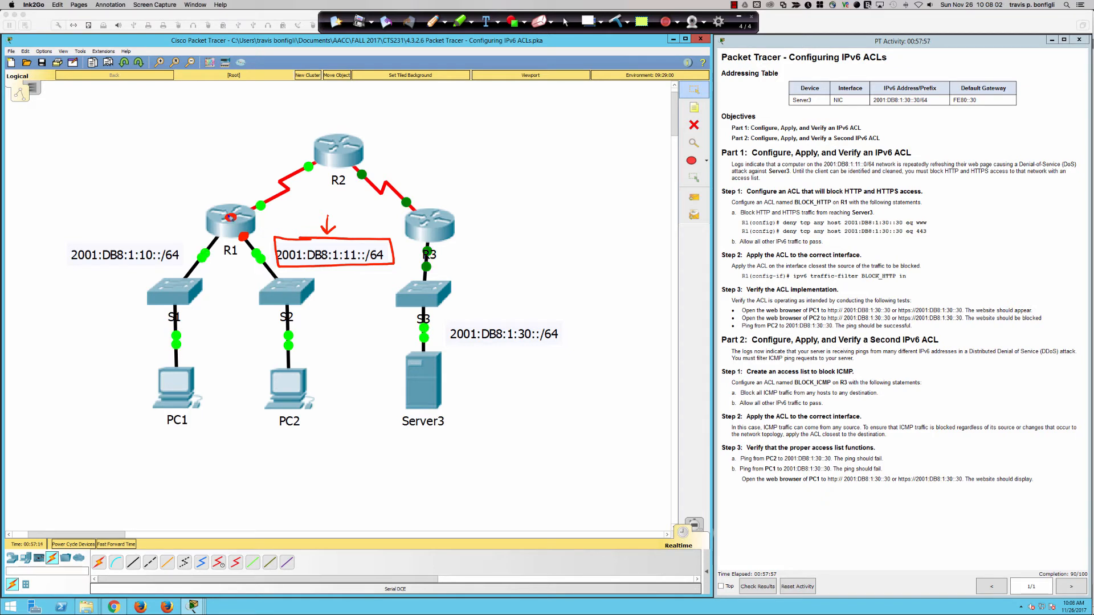
Mark over R1, draw arrows to R1's serial interface, R2 and R3, and clear all annotations.
mouse_move(221, 210)
mouse_down()
mouse_move(236, 221)
mouse_move(213, 227)
mouse_up()
mouse_move(247, 170)
mouse_down()
mouse_move(265, 192)
mouse_move(253, 192)
mouse_up()
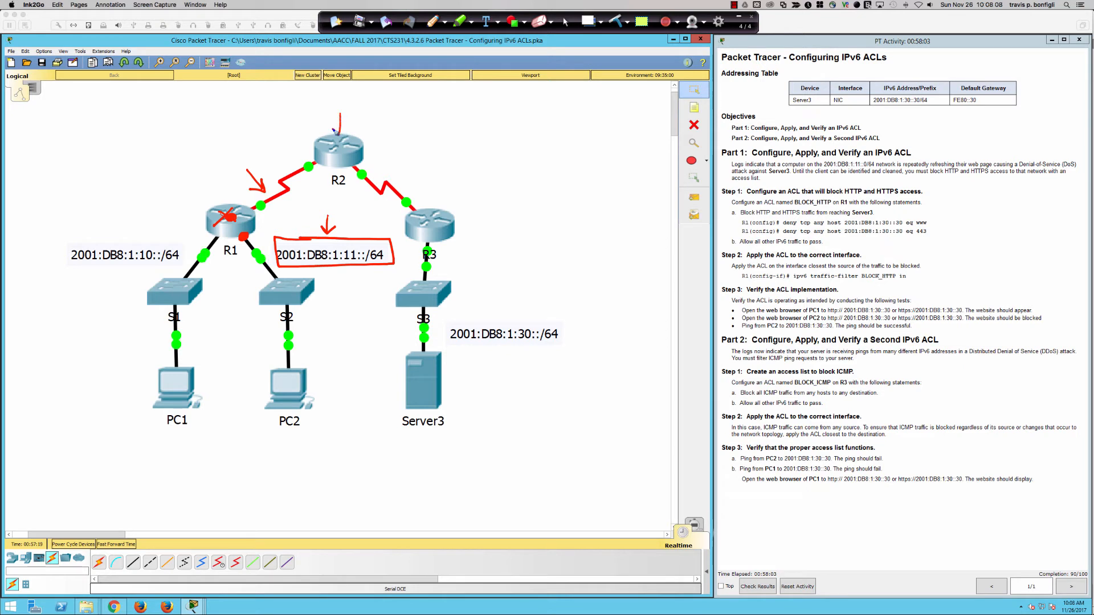
drag(334, 128, 349, 126)
mouse_move(444, 185)
mouse_down()
mouse_move(420, 207)
mouse_move(430, 208)
mouse_up()
click(615, 22)
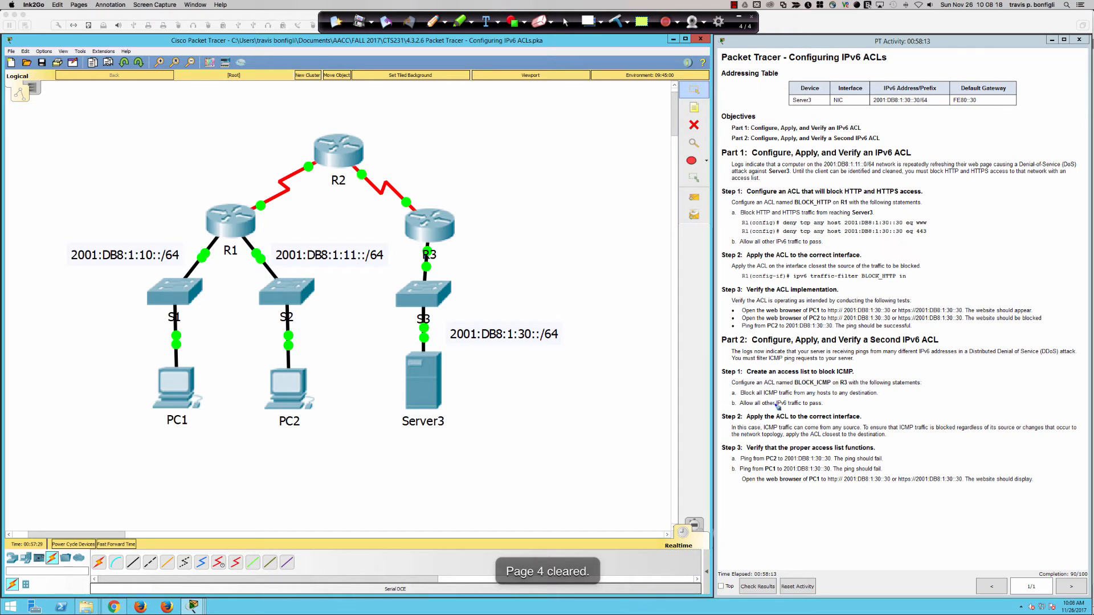
Circle the instruction to block all ICMP traffic, box "to any destination", and mark Server3 with an underline and arrows.
mouse_move(740, 388)
mouse_down()
mouse_move(781, 401)
mouse_move(889, 398)
mouse_move(769, 387)
mouse_up()
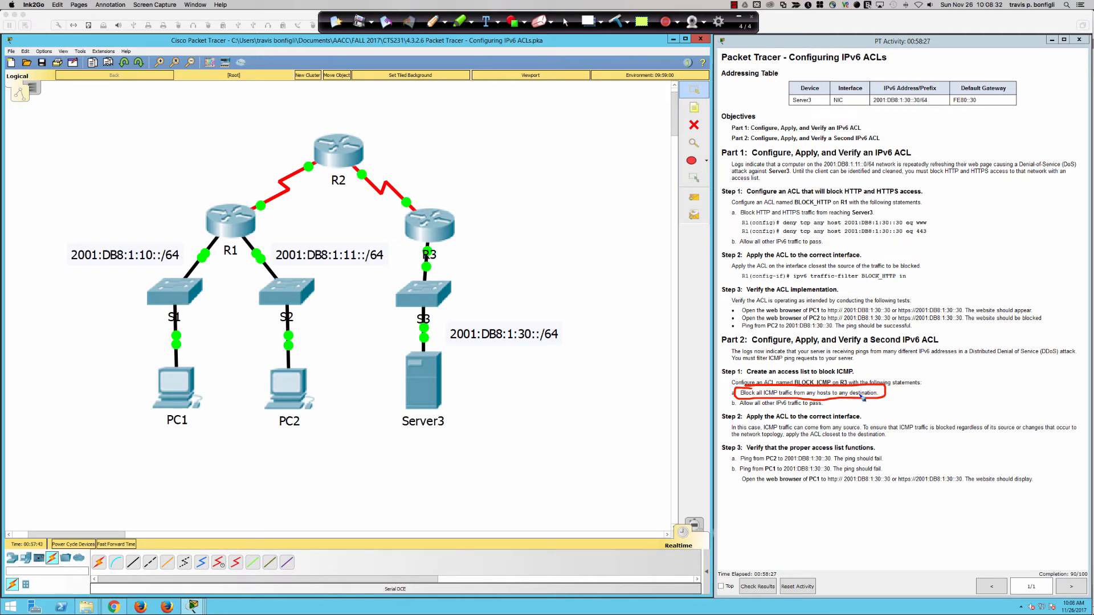
mouse_move(484, 370)
mouse_down()
mouse_move(449, 385)
mouse_move(454, 375)
mouse_up()
drag(399, 432, 444, 432)
mouse_move(833, 402)
mouse_down()
mouse_move(863, 405)
mouse_move(883, 387)
mouse_up()
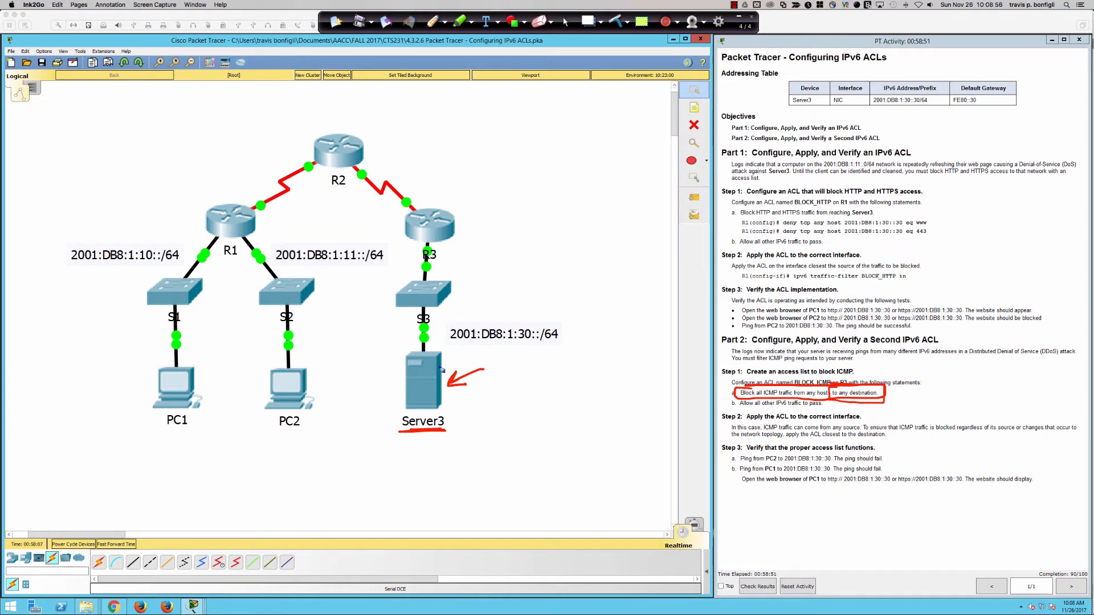
drag(452, 414, 450, 417)
Draw arrows from Server3 to R3, from R2 to R3, and at the R1 and R2 serial interfaces, and clear all annotations.
mouse_move(426, 372)
mouse_down()
mouse_move(456, 254)
mouse_move(466, 258)
mouse_up()
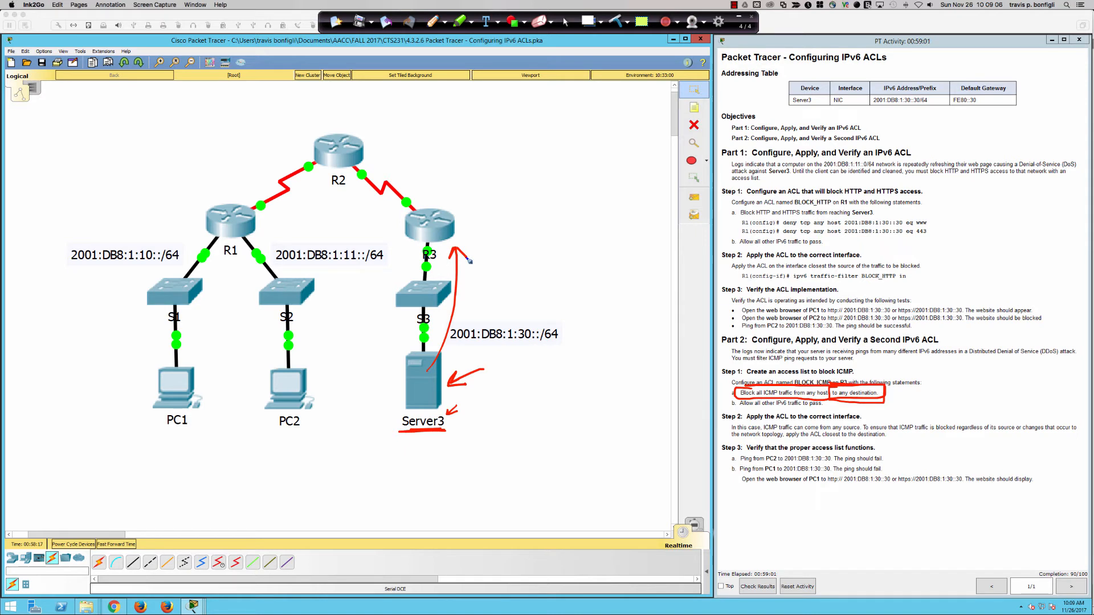
drag(367, 140, 431, 183)
drag(245, 184, 252, 204)
drag(307, 134, 311, 157)
drag(311, 157, 366, 162)
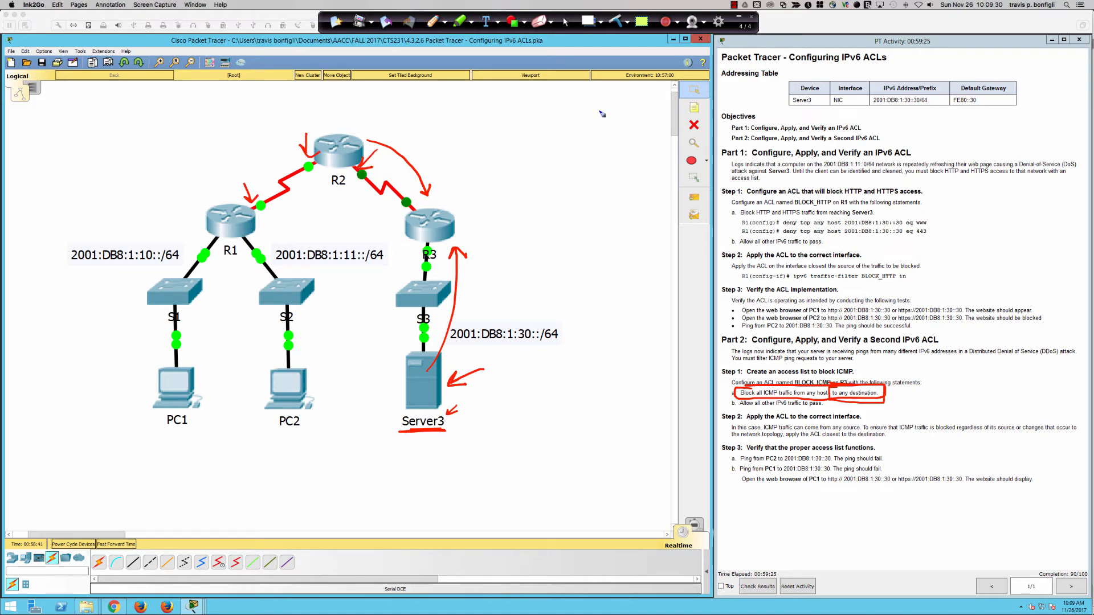
click(616, 22)
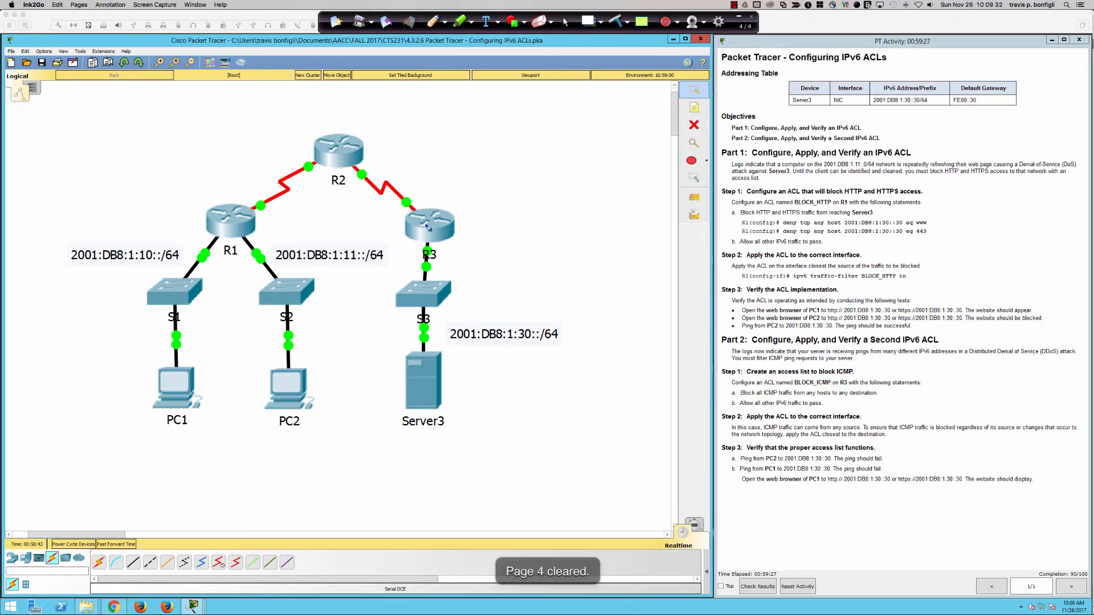
Mark R3 and point arrows at its serial and LAN interfaces, and underline "server" and "pings" in Part 2 and Server3 in the topology.
drag(424, 222, 434, 221)
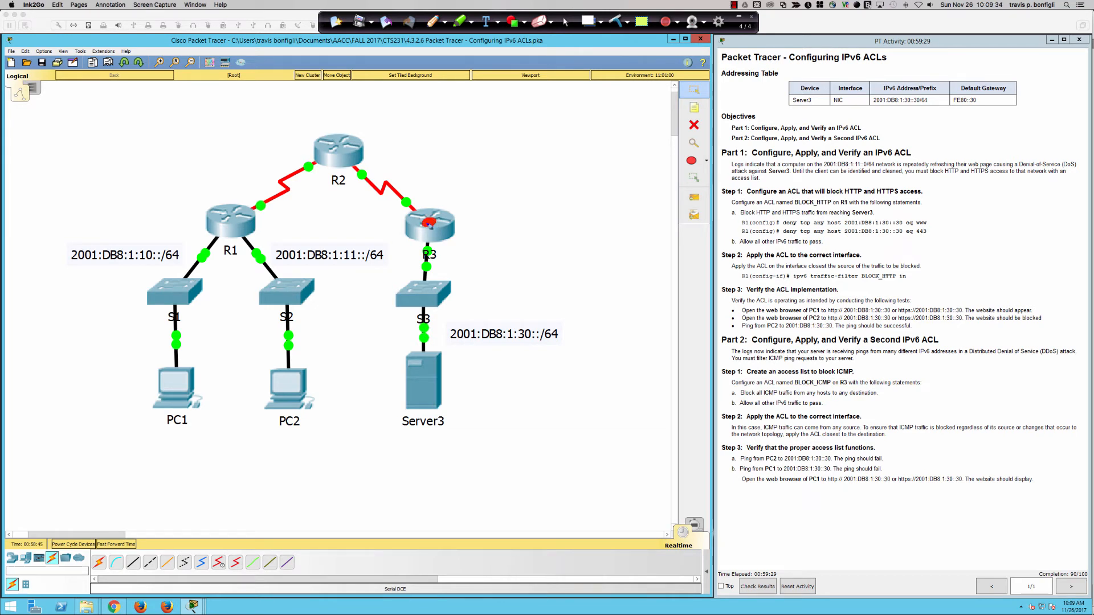
drag(431, 184, 415, 207)
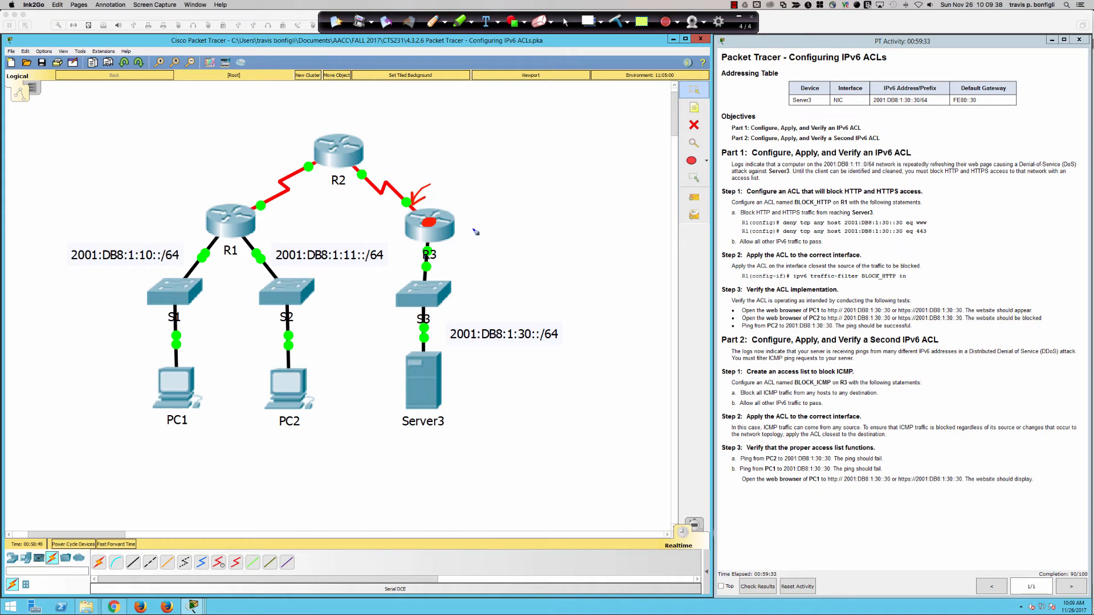
drag(473, 230, 445, 247)
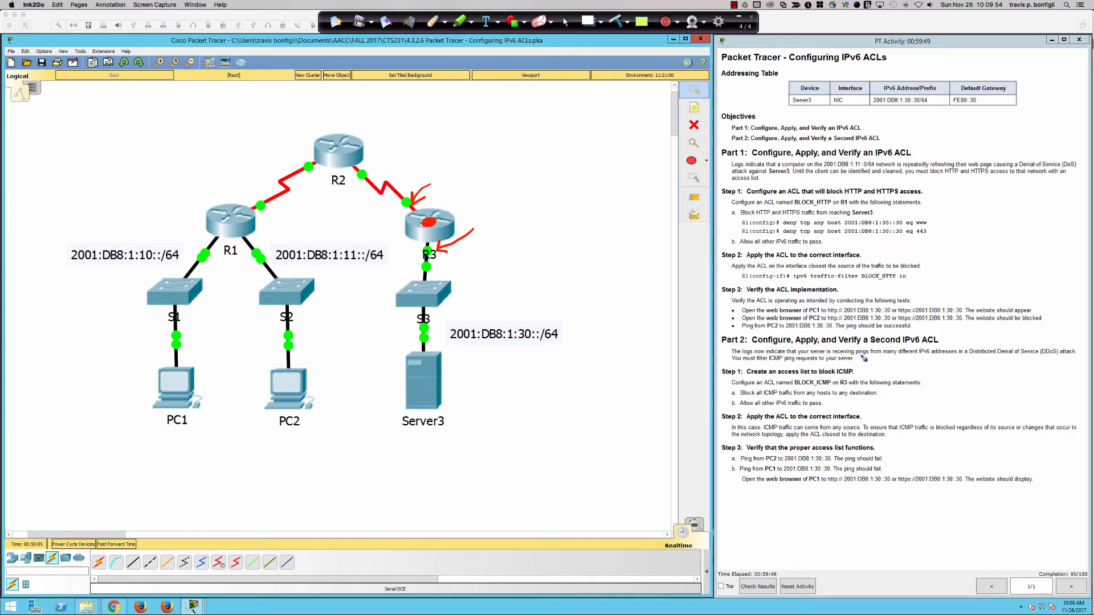
drag(811, 355, 825, 355)
mouse_move(400, 438)
mouse_down()
mouse_move(422, 436)
mouse_move(389, 439)
mouse_move(435, 429)
mouse_up()
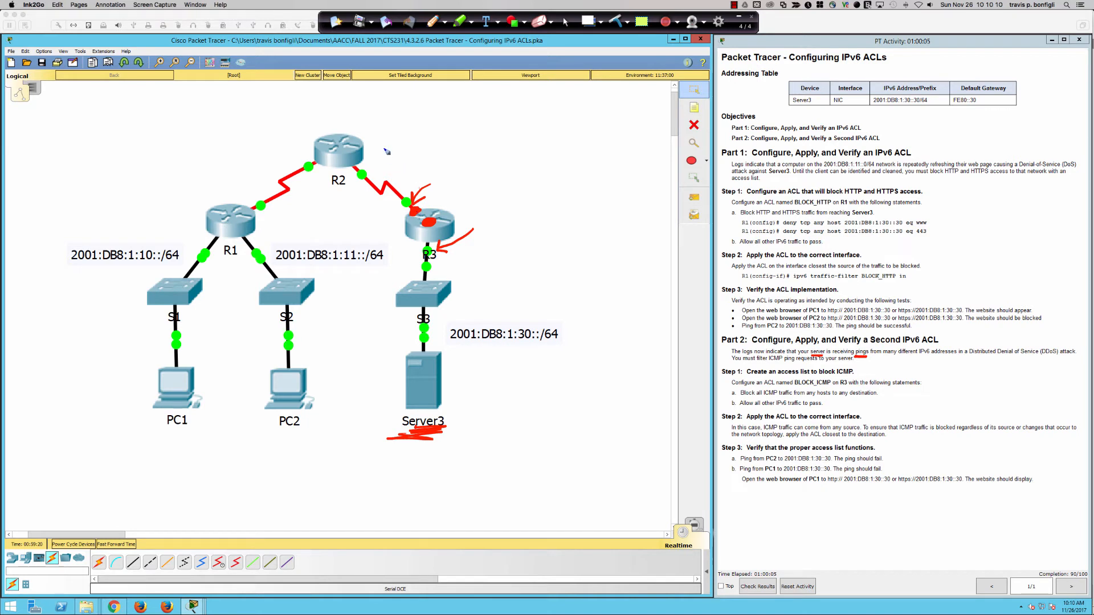
Draw an arrow over R2 to R3 labelled IN, underline "to your server", circle R3's serial interface, and clear the annotations.
mouse_move(244, 171)
mouse_down()
mouse_move(292, 146)
mouse_move(373, 151)
mouse_move(403, 183)
mouse_move(450, 167)
mouse_move(444, 191)
mouse_move(455, 193)
mouse_move(466, 169)
mouse_up()
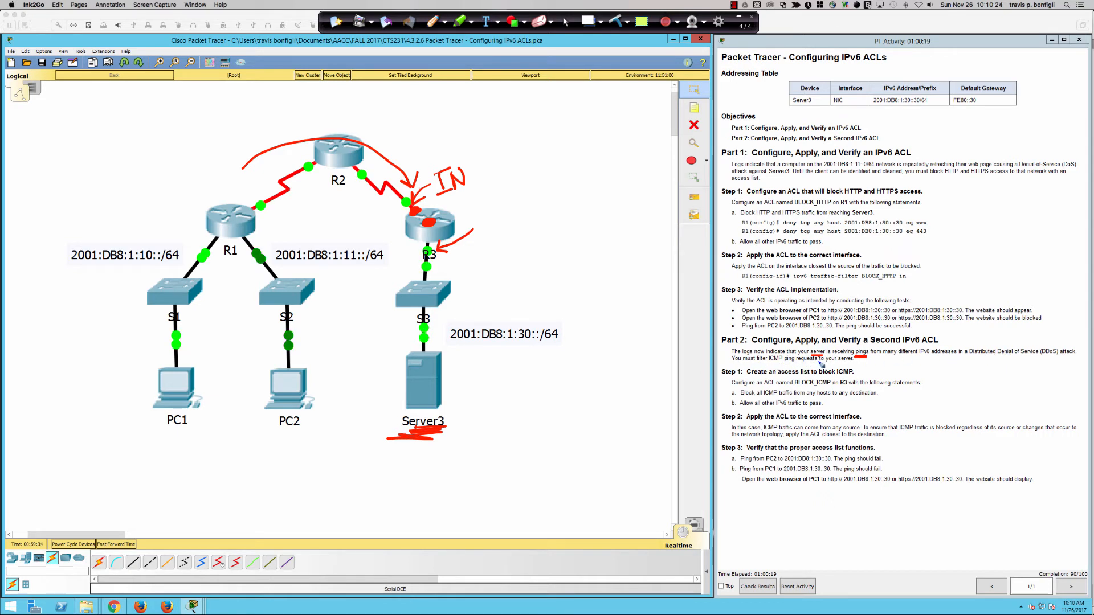
drag(843, 367, 854, 366)
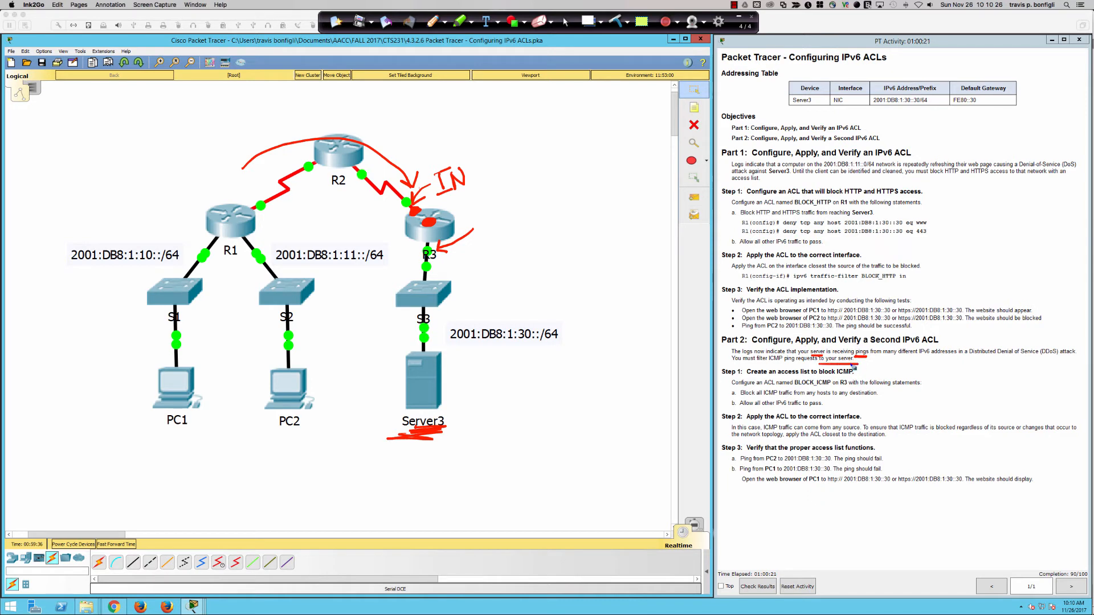
mouse_move(422, 197)
mouse_down()
mouse_move(399, 223)
mouse_move(406, 204)
mouse_up()
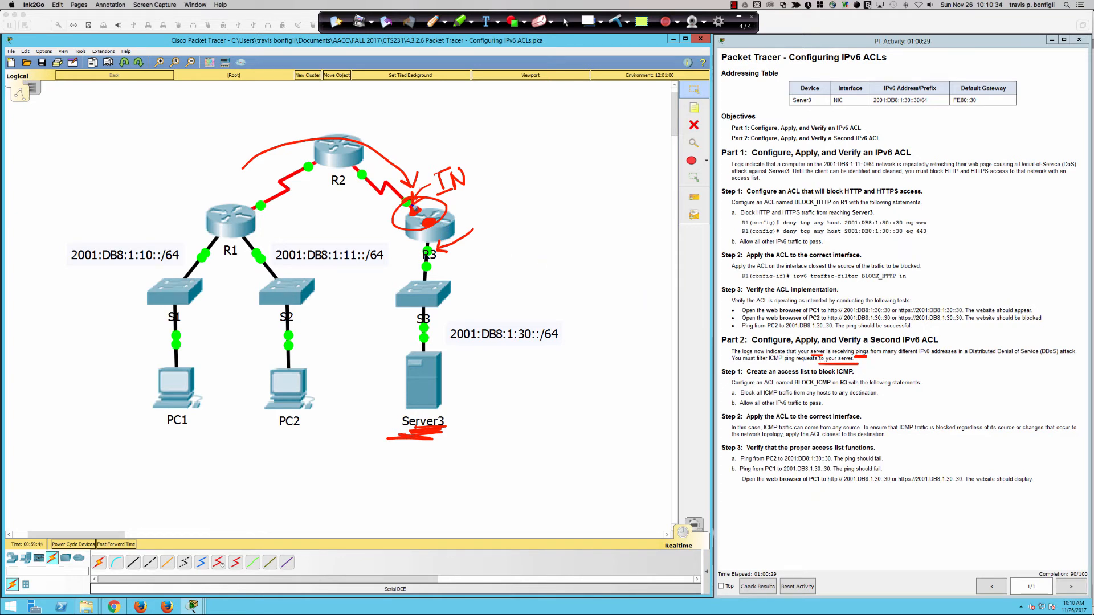
click(626, 23)
click(641, 39)
click(566, 22)
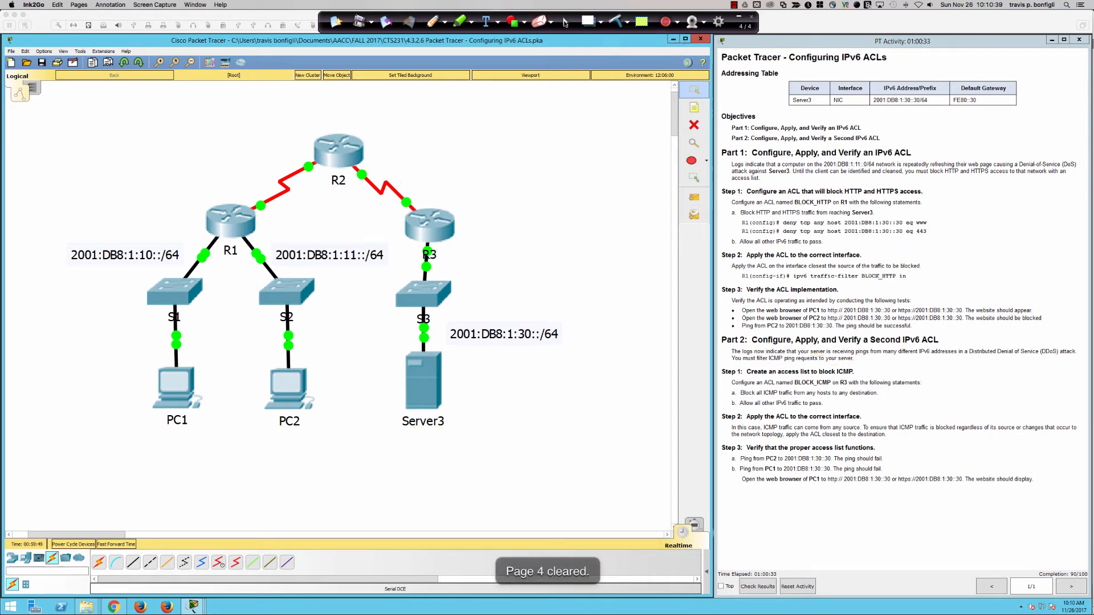
Open R3's command line, list its interfaces with do sh ipv6 int bri, and highlight the Serial0/0/1 entry.
click(428, 232)
click(428, 232)
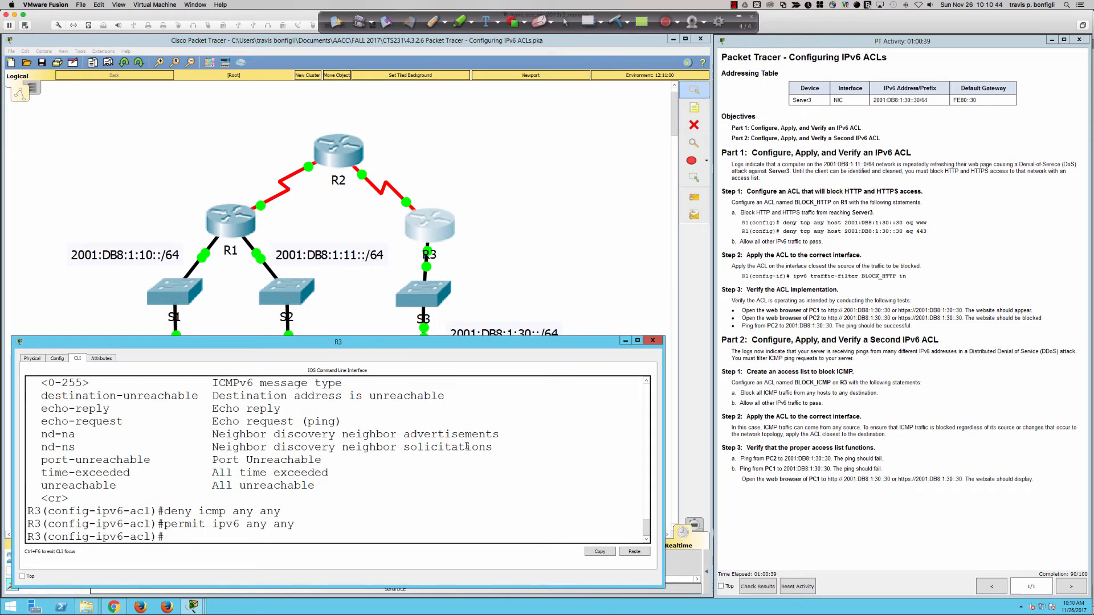
text(do sh ru)
key(BackSpace)
key(BackSpace)
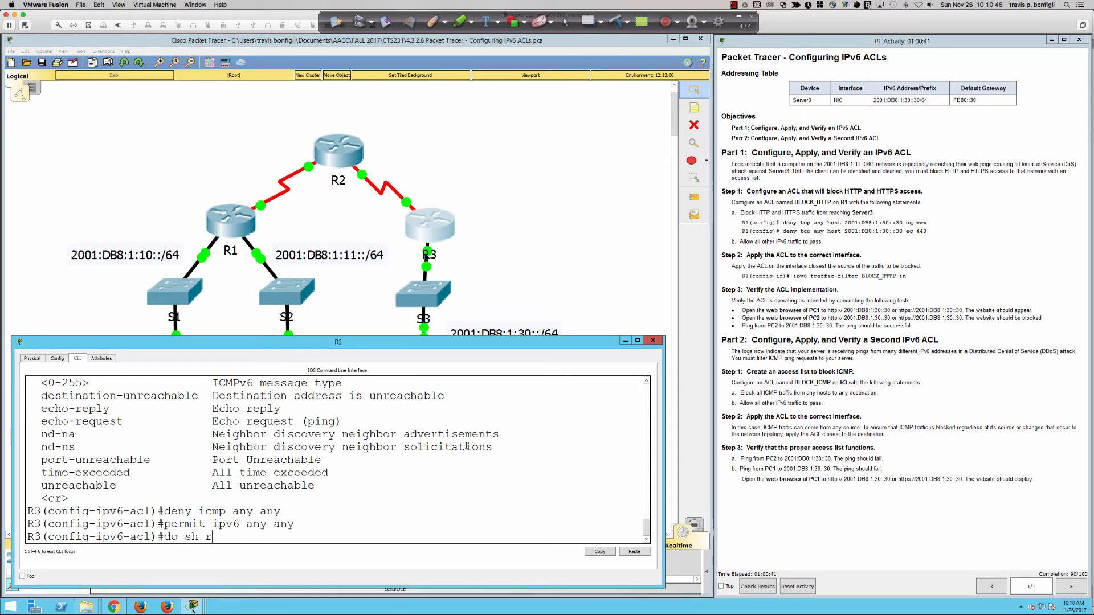
text(ipv6 int bri)
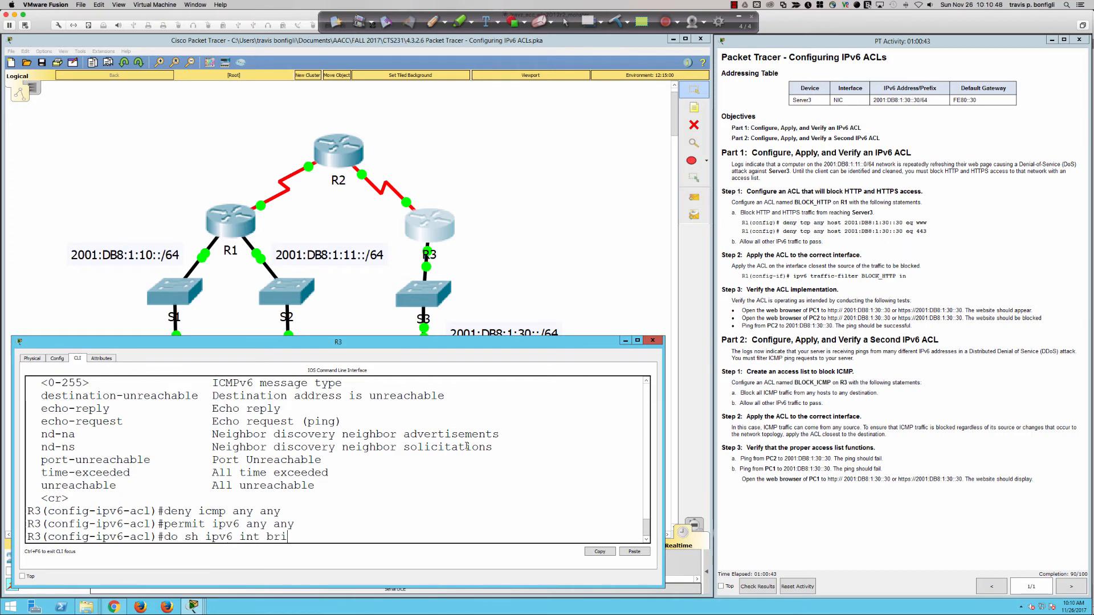
key(Return)
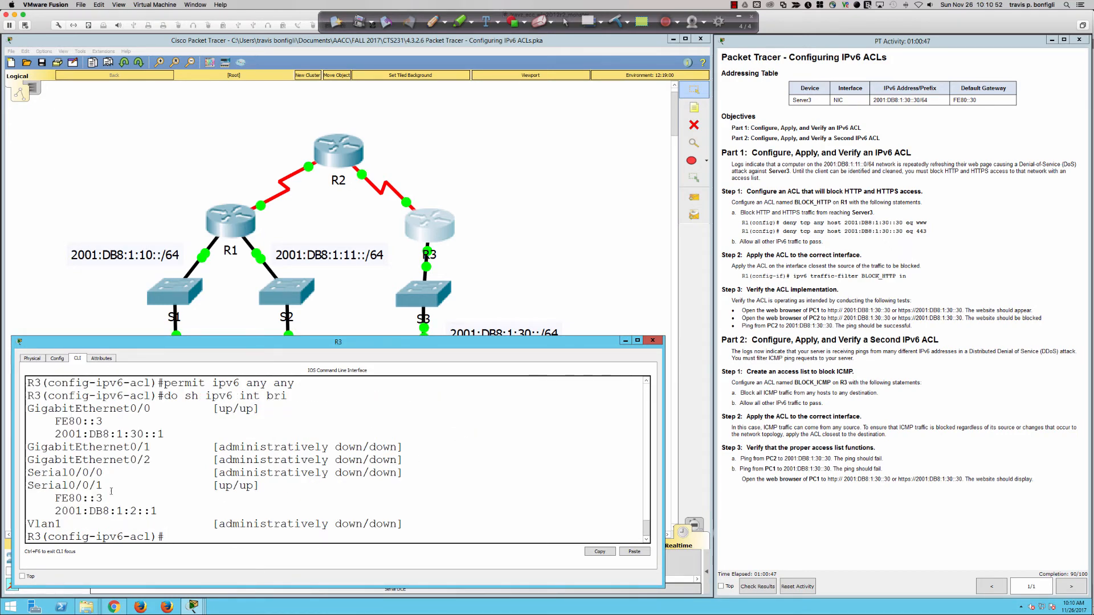
drag(104, 472, 168, 515)
Enter interface configuration for s0/0/1 on R3 and begin an ipv6 traffic-filter command naming BLOCK_ICMP.
click(518, 497)
text(int )
text(gi)
key(BackSpace)
key(BackSpace)
text(s0/0/1)
key(Return)
text(ipv6)
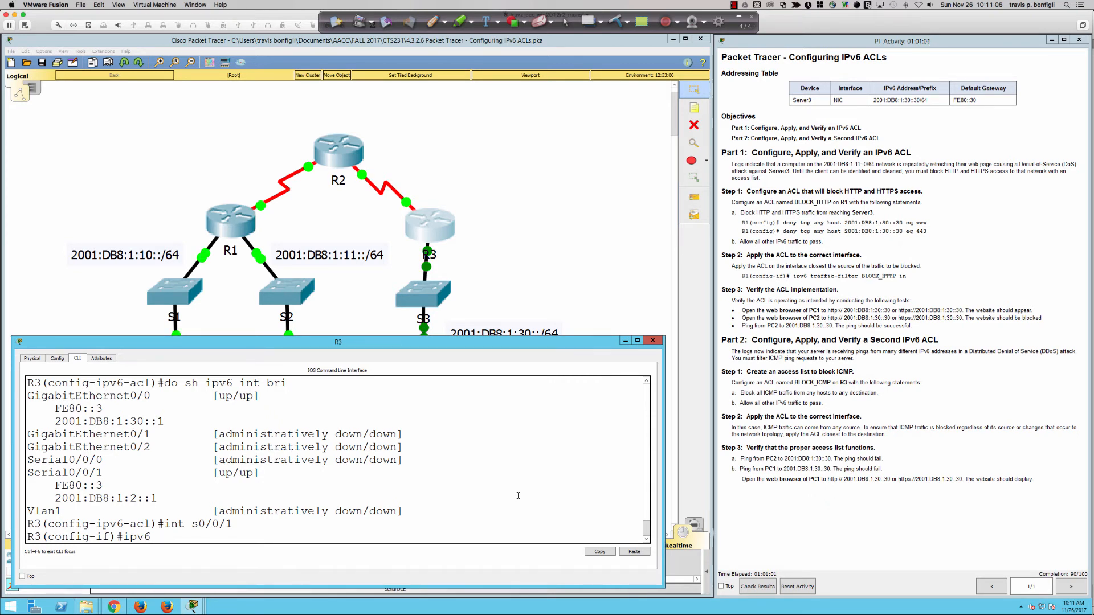
text( traf)
key(Tab)
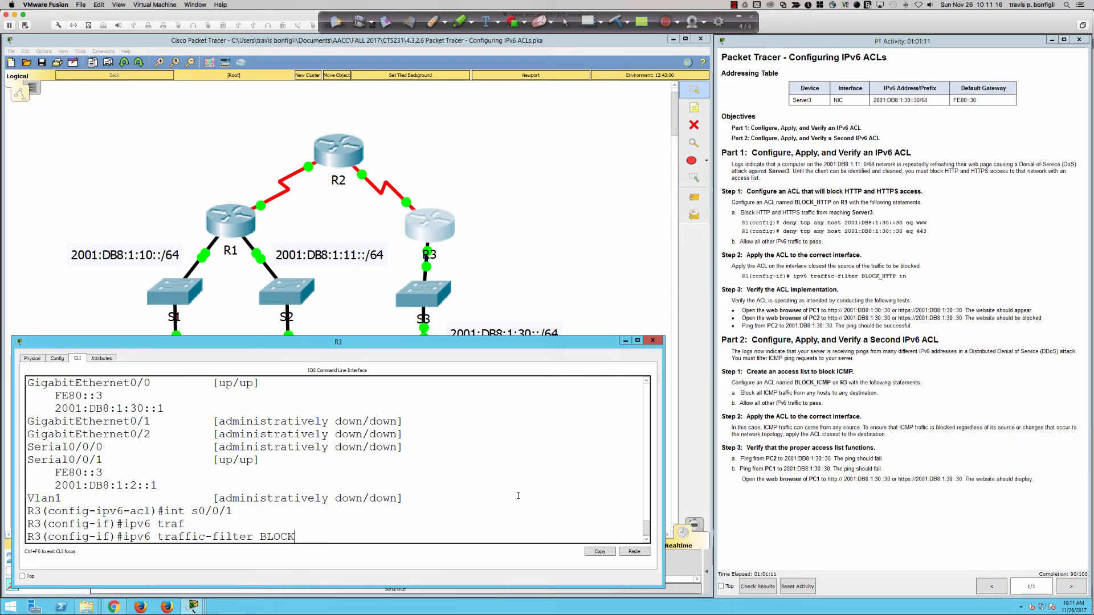
text(BLOCK_ICMP)
Highlight the Part 2 text on filtering ping requests to the server and the statement to block ICMP from any hosts to any destination.
drag(814, 352, 893, 357)
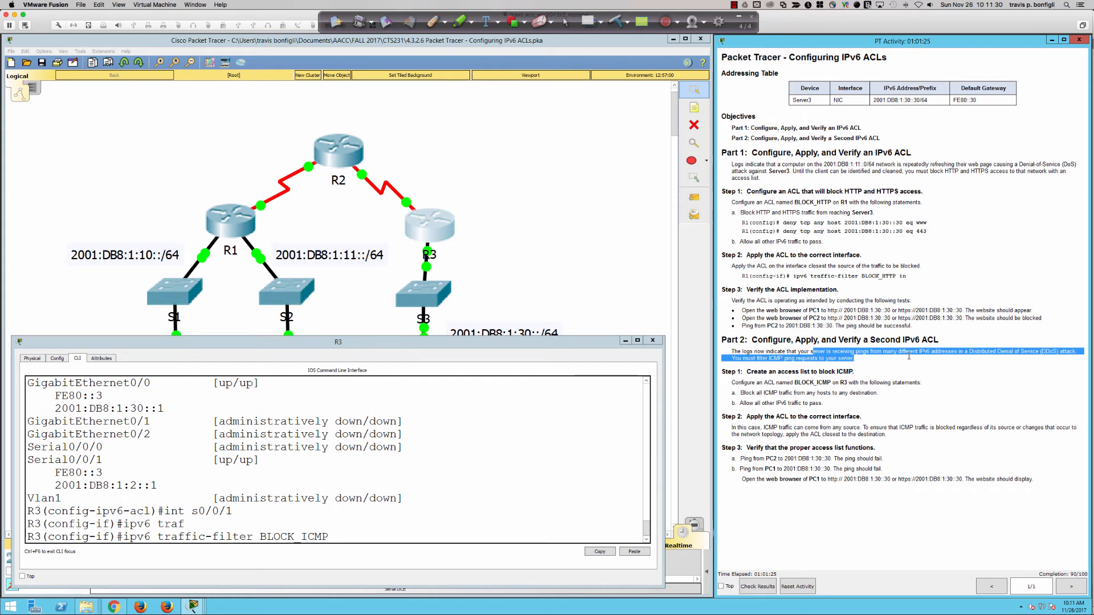
drag(756, 359, 855, 361)
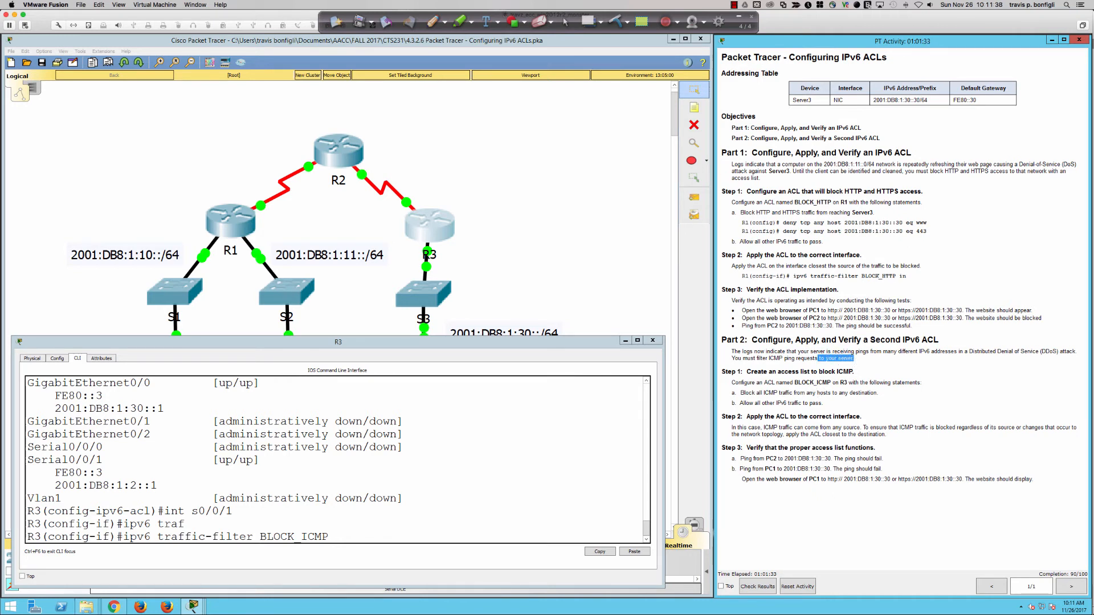
click(747, 393)
drag(747, 393, 877, 395)
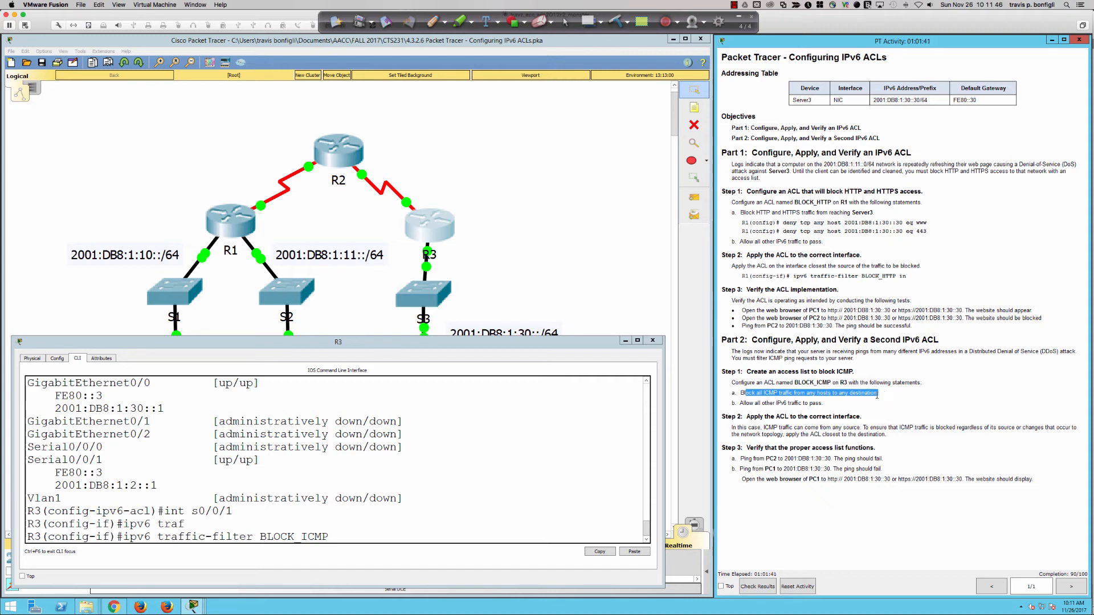
Complete the traffic filter on R3's s0/0/1 so that BLOCK_ICMP applies in the in direction.
click(536, 500)
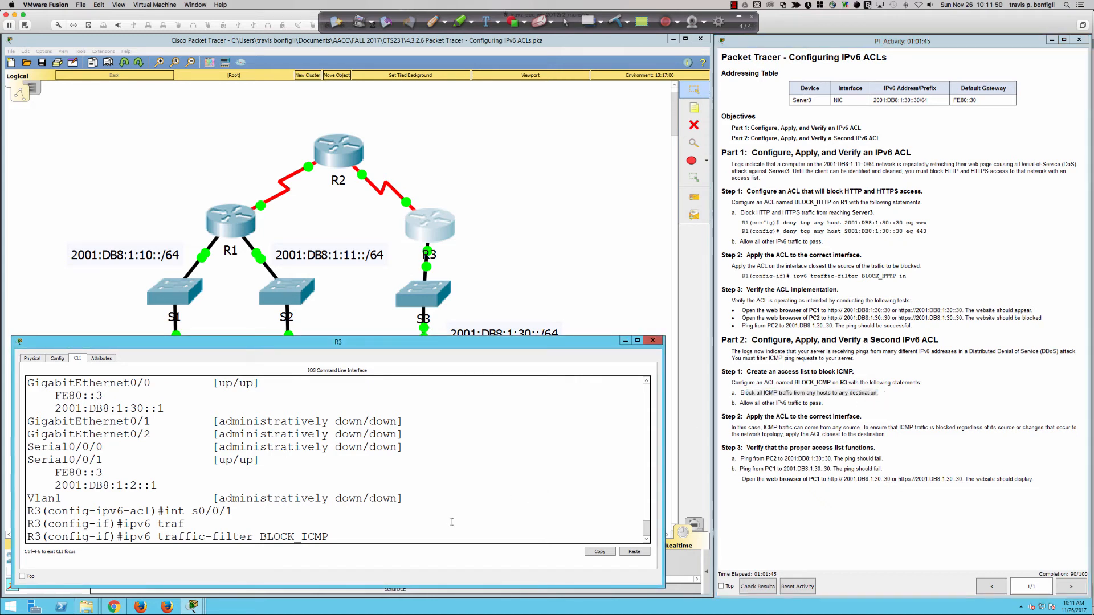
text(in)
key(Return)
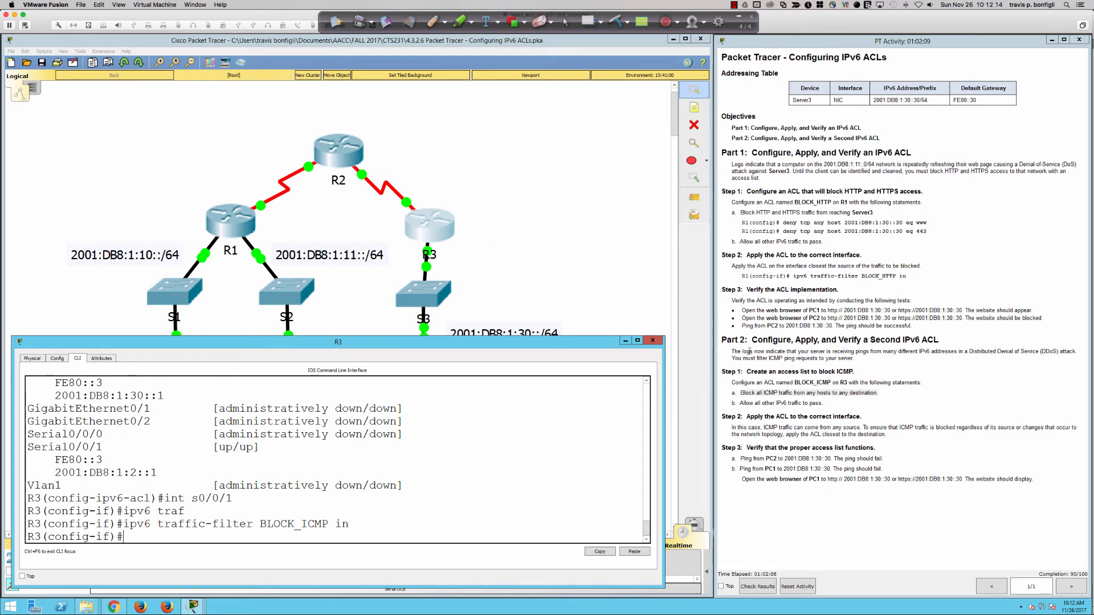
Highlight the Part 2 introduction and bracket it with the pen, and mark R3 with its serial and LAN interfaces.
drag(732, 354, 864, 359)
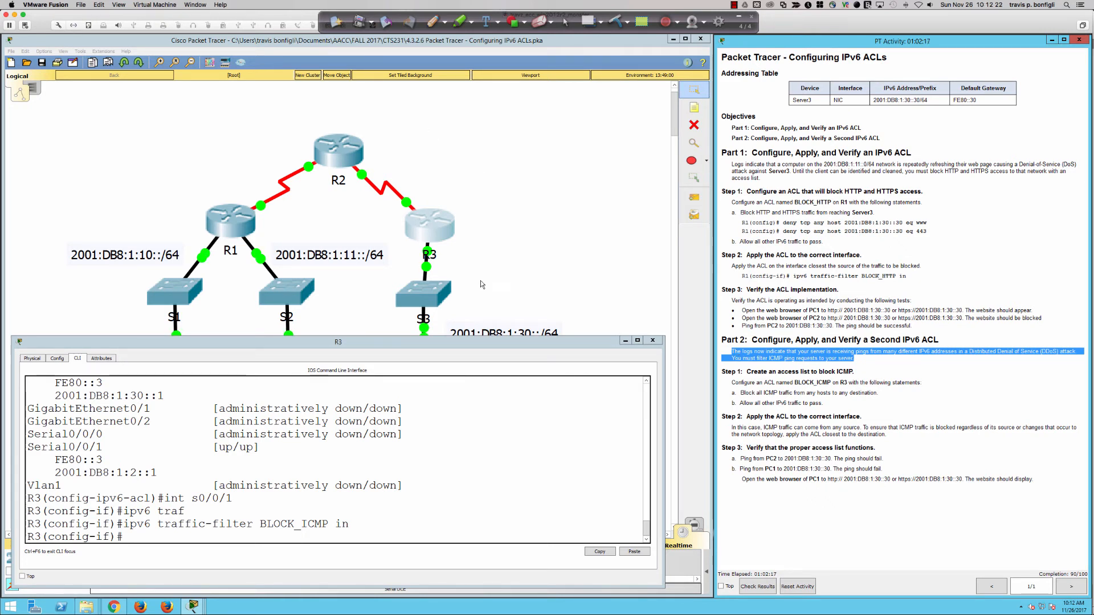
click(431, 26)
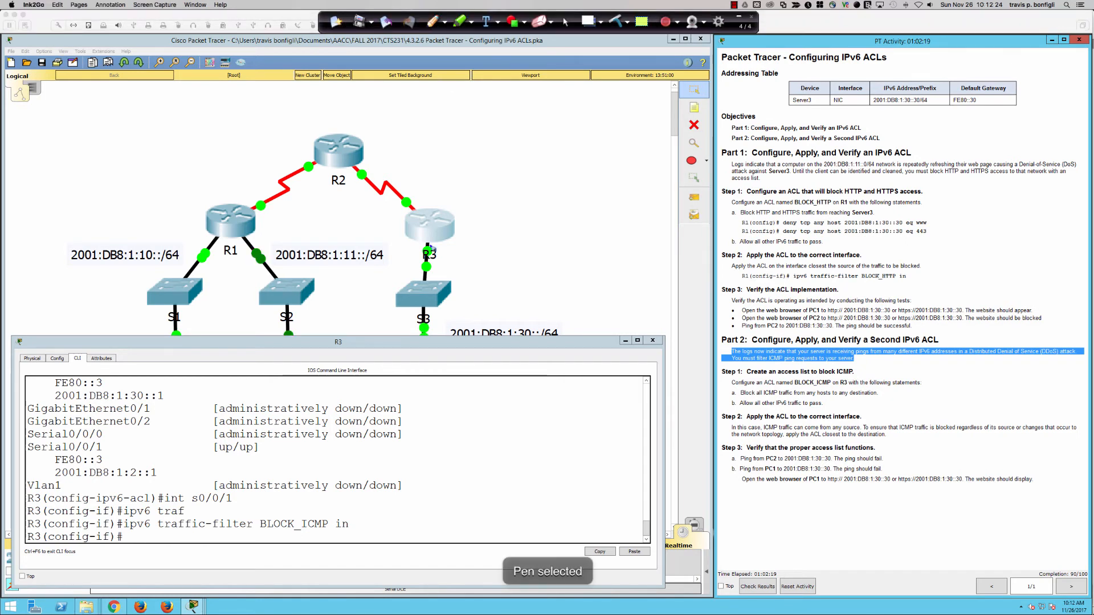
mouse_move(739, 344)
mouse_down()
mouse_move(722, 363)
mouse_move(740, 364)
mouse_up()
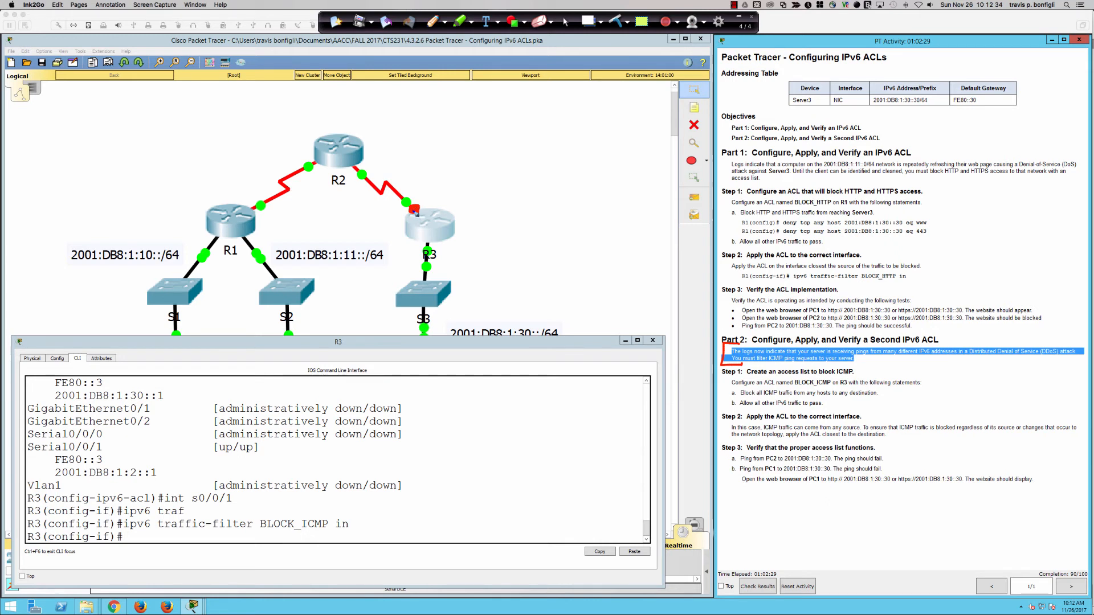
drag(429, 220, 431, 221)
drag(424, 244, 427, 244)
mouse_move(1072, 336)
mouse_down()
mouse_move(1087, 350)
mouse_move(1061, 373)
mouse_up()
Draw an arrow to R3 labelled DDoS and a second arrow to R3's LAN interface.
mouse_move(465, 199)
mouse_down()
mouse_move(448, 211)
mouse_move(460, 209)
mouse_up()
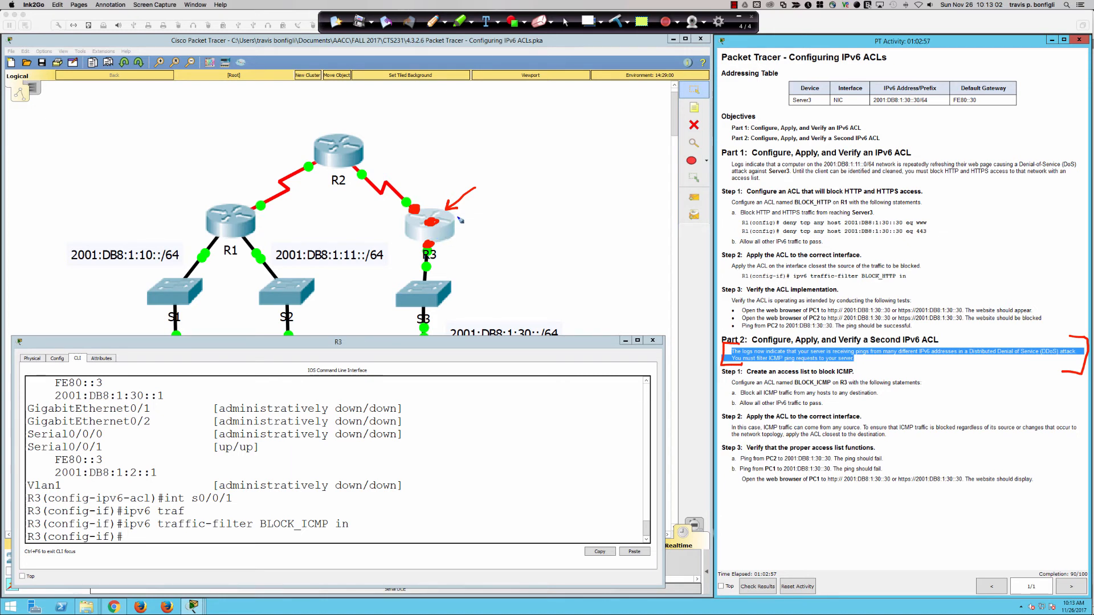
mouse_move(487, 193)
mouse_down()
mouse_move(520, 171)
mouse_move(519, 181)
mouse_up()
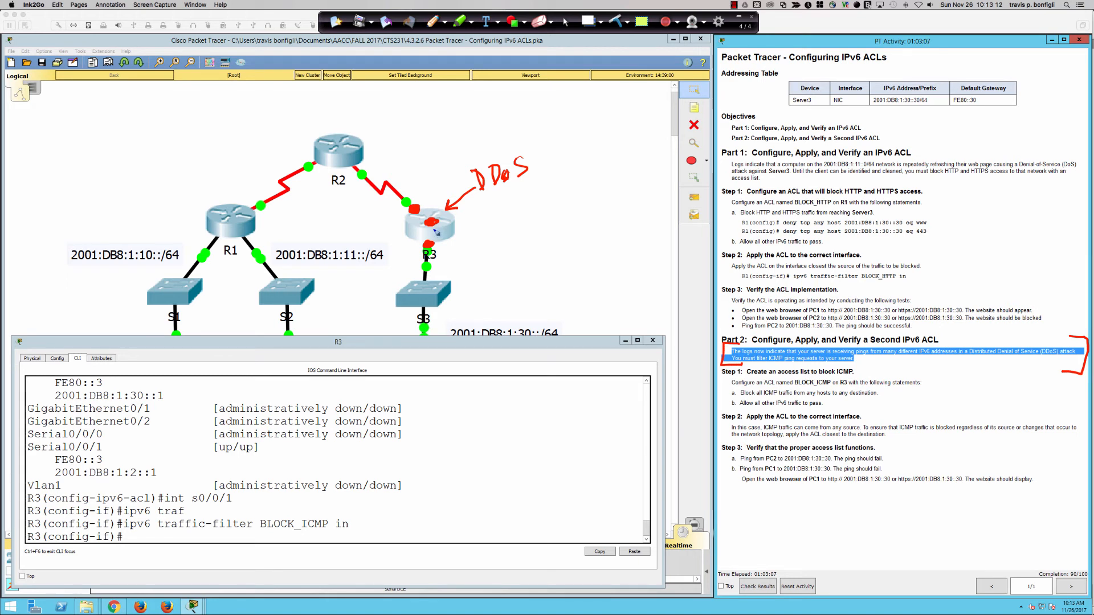
mouse_move(477, 231)
mouse_down()
mouse_move(442, 249)
mouse_move(456, 251)
mouse_up()
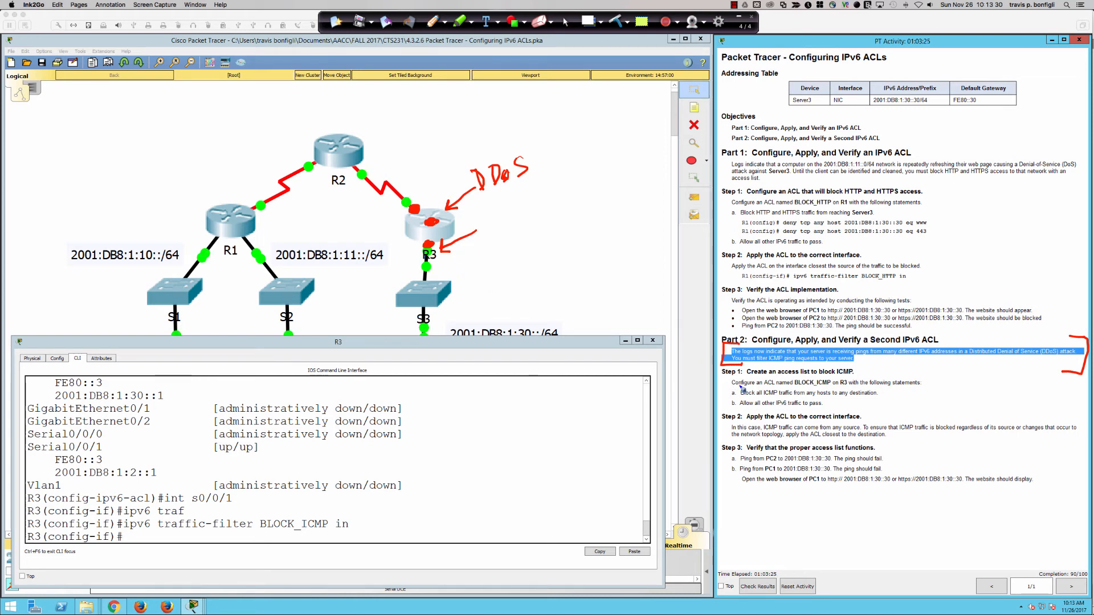
Bracket the start of the Block all ICMP traffic statement and underline "any hosts to any destination".
mouse_move(738, 387)
mouse_down()
mouse_move(725, 388)
mouse_move(730, 398)
mouse_up()
drag(806, 399, 881, 399)
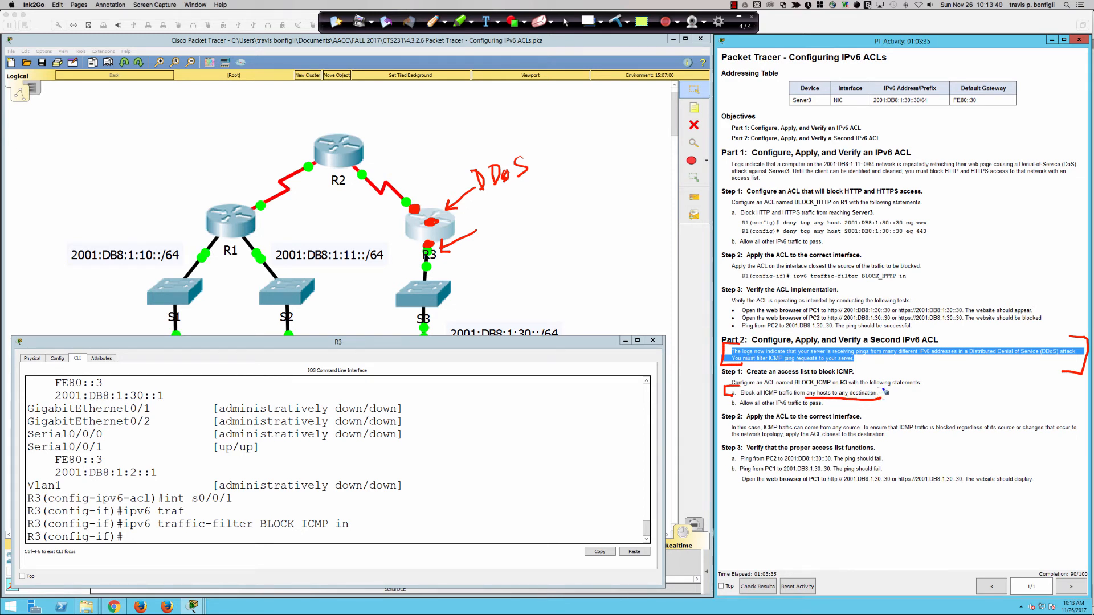
Bracket "any destination", link it by arrow to the Part 2 introduction, and point an arrow at R3's serial interface.
drag(881, 389, 878, 402)
mouse_move(883, 364)
mouse_down()
mouse_move(864, 392)
mouse_move(890, 371)
mouse_move(867, 367)
mouse_up()
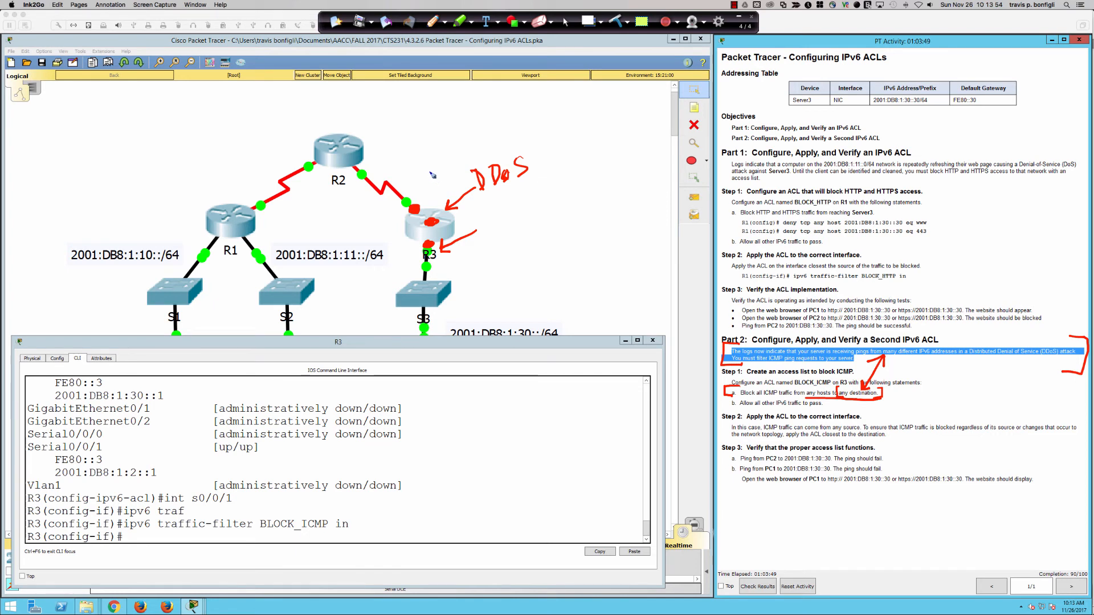
drag(425, 169, 420, 195)
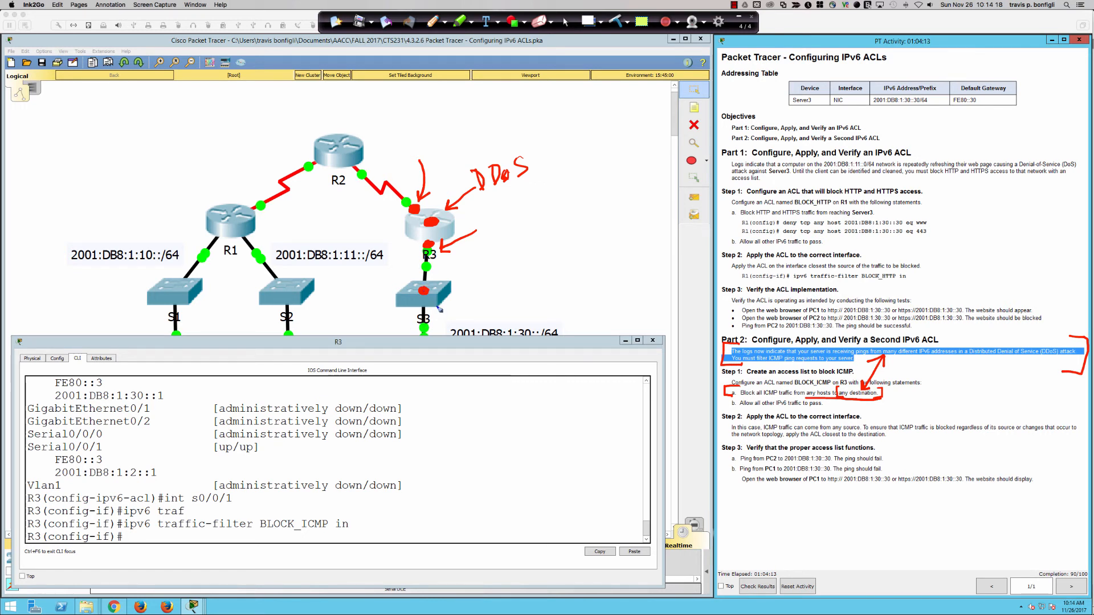
Underline the DDoS attack and ping request wording, and point arrows at "any destination", labelled server3, and the first BLOCK_HTTP deny statement.
drag(995, 361, 1040, 361)
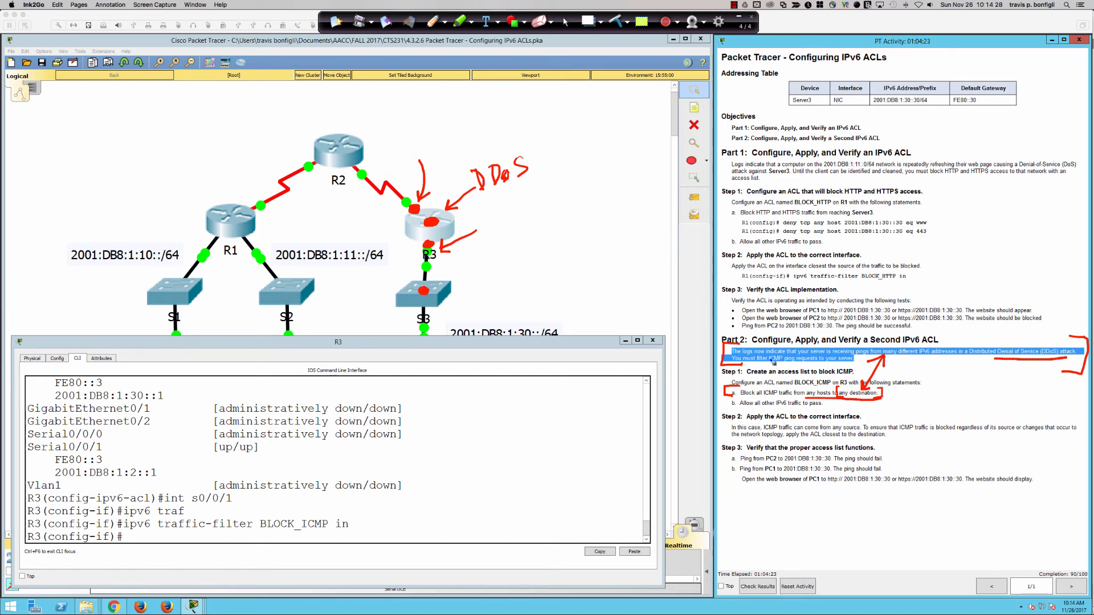
drag(799, 365, 850, 366)
drag(910, 394, 944, 399)
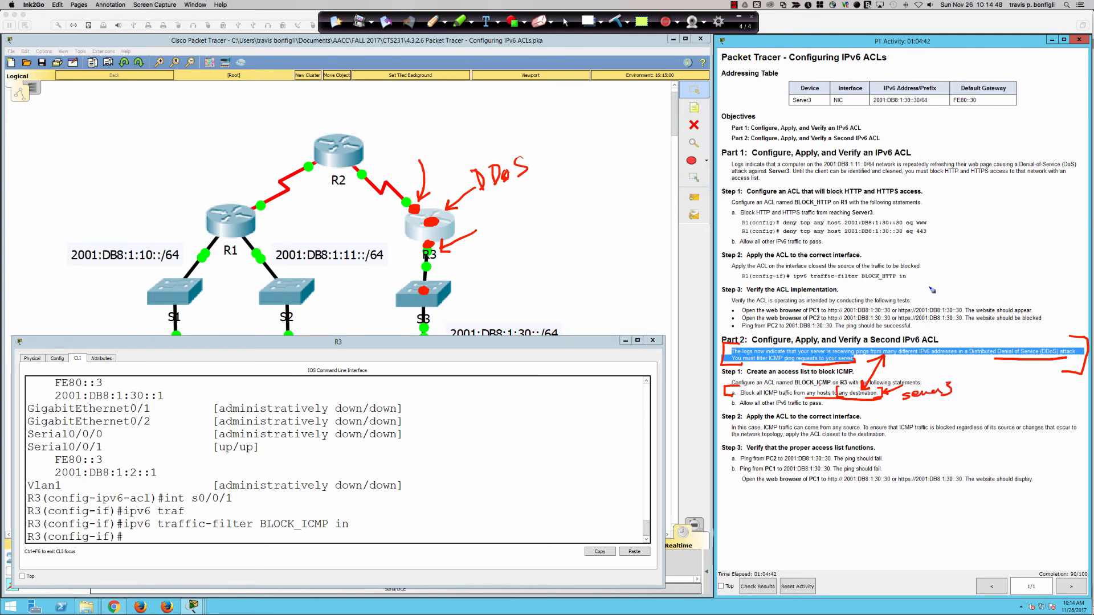
drag(935, 207, 910, 217)
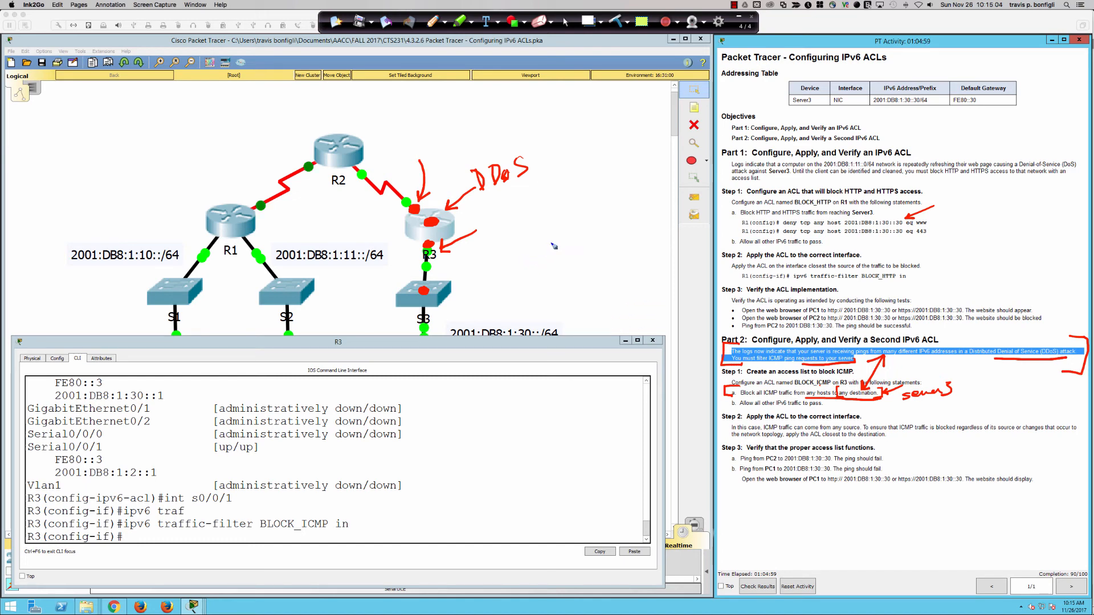
Clear all pen marks from the page, dismiss the locked annotations warning and bring back R3's command line.
click(587, 24)
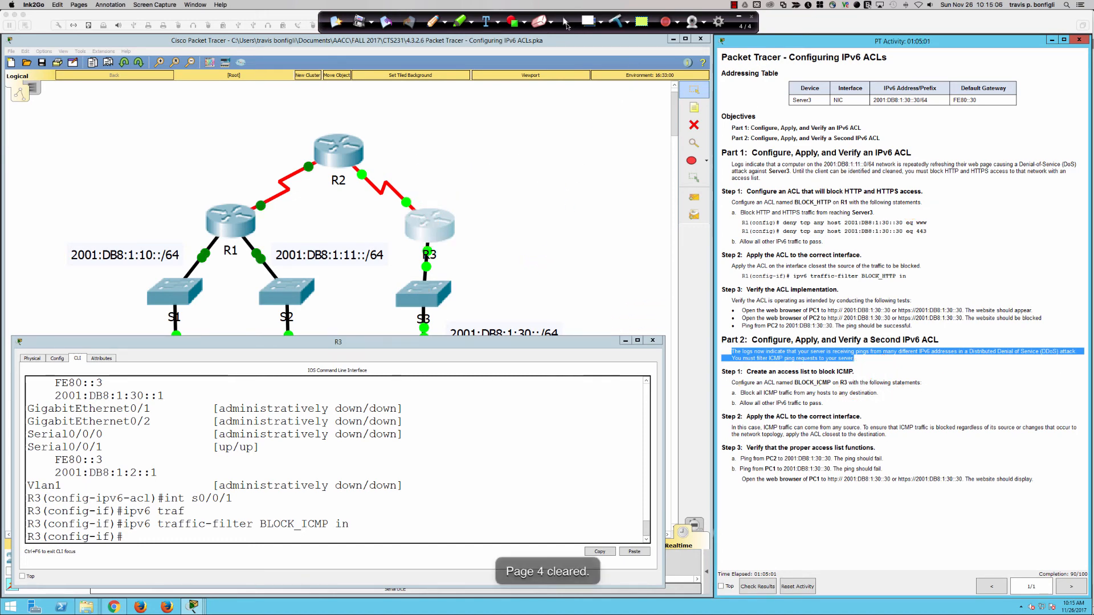
click(566, 22)
click(457, 439)
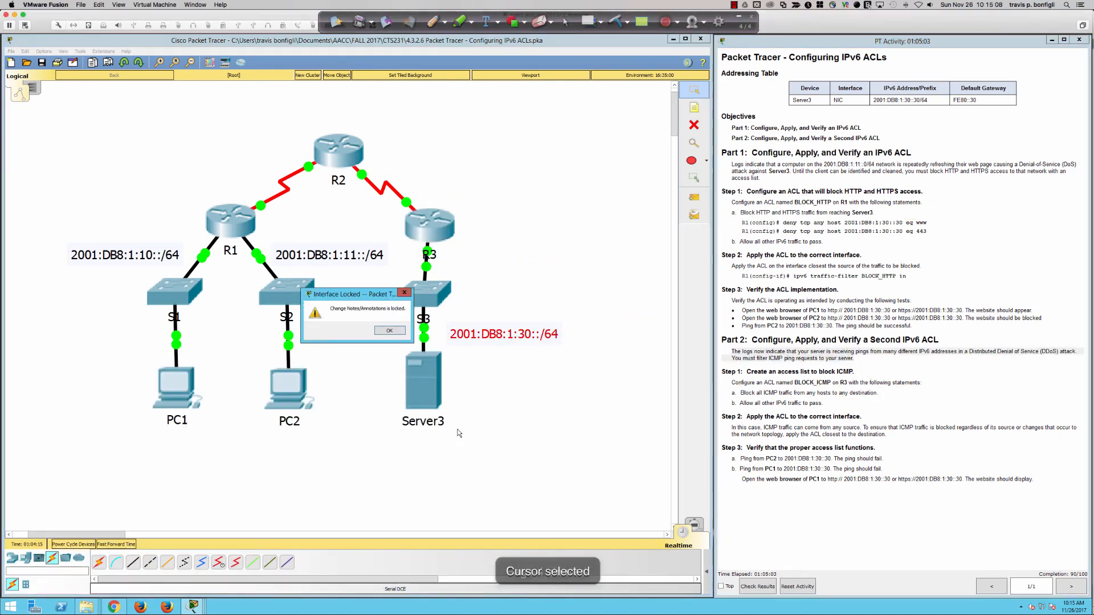
click(387, 331)
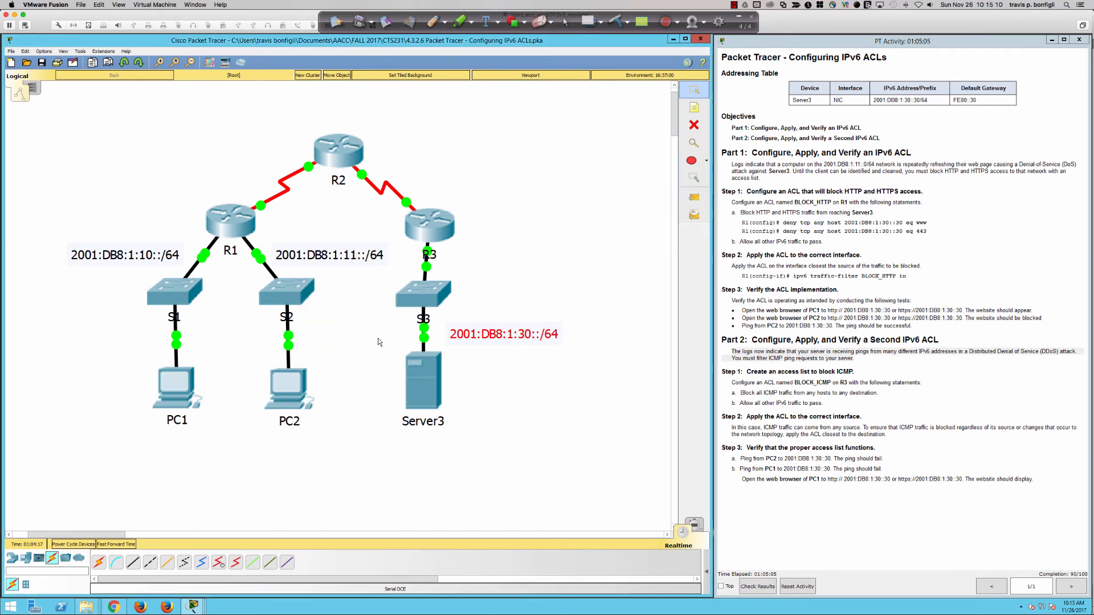
click(430, 225)
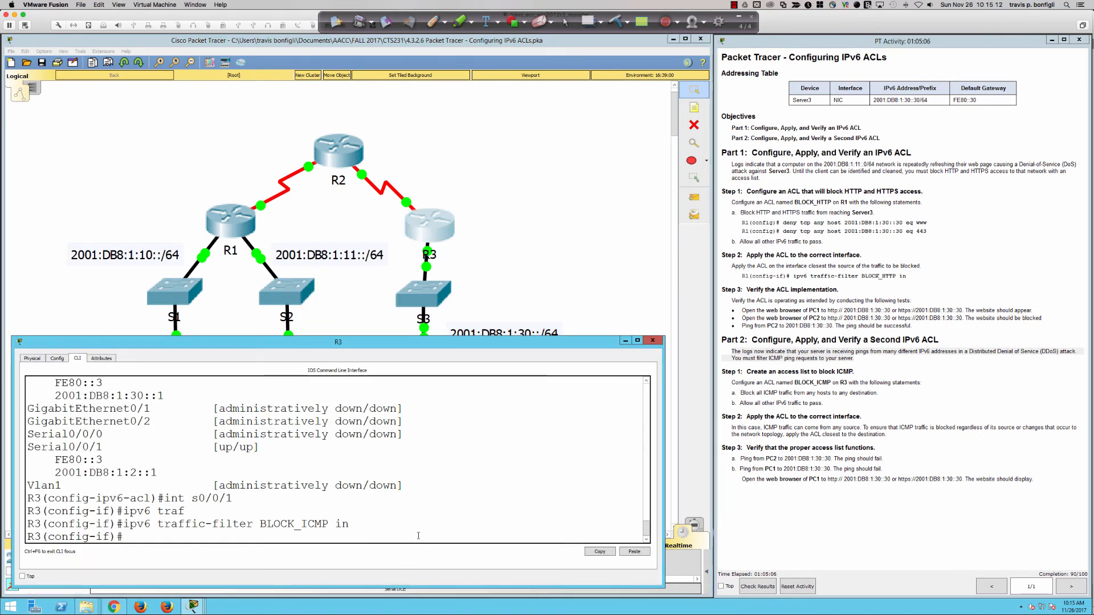
Remove the inbound BLOCK_ICMP traffic filter from R3's s0/0/1 interface.
key(Up)
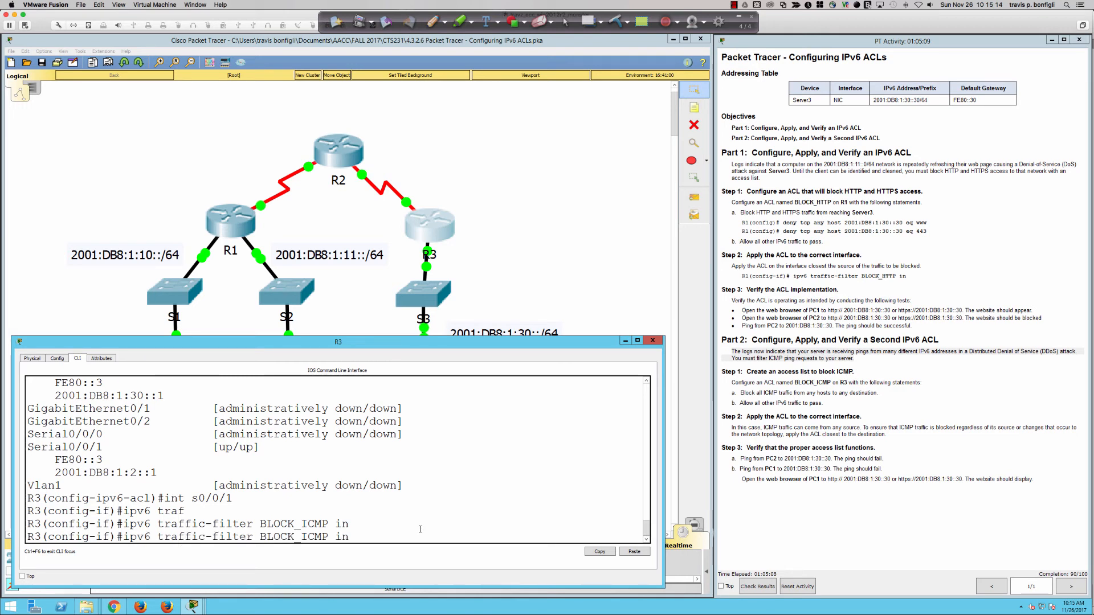
text(no)
key(Return)
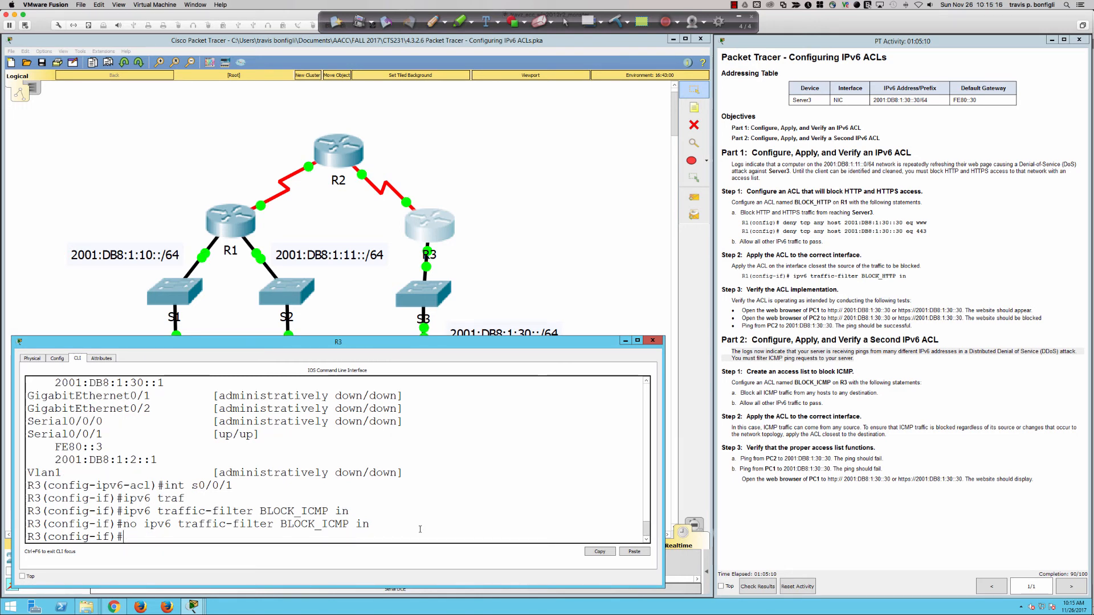
key(Up)
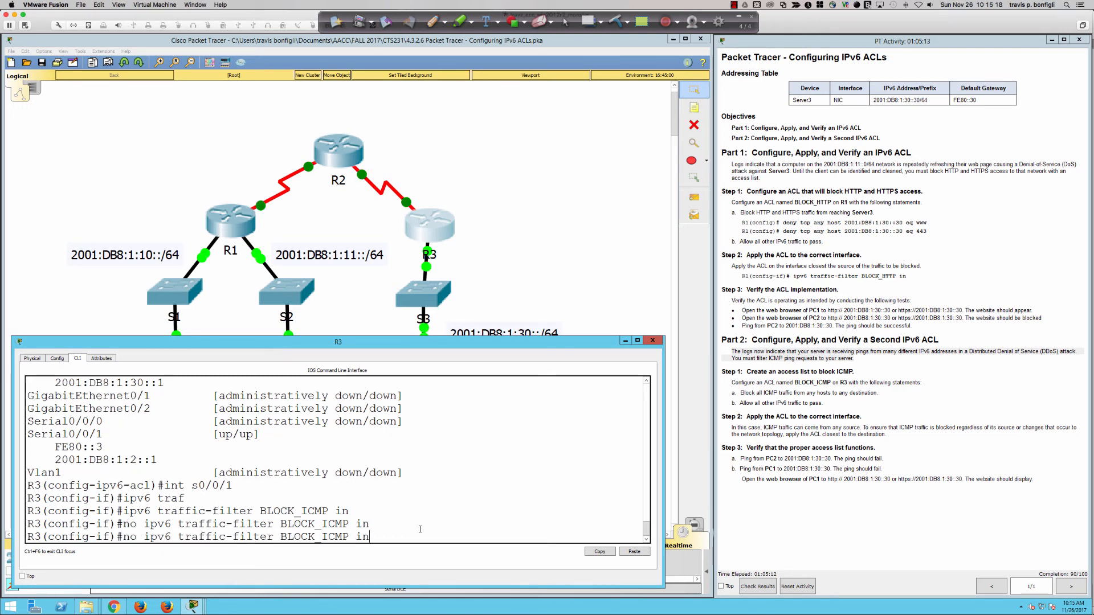
key(Return)
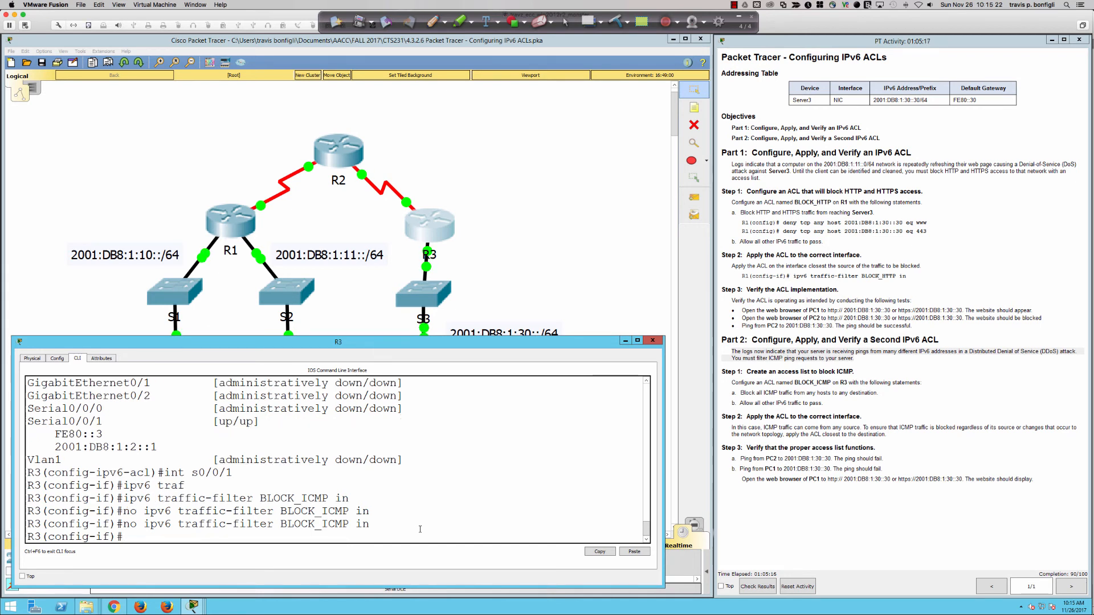
Enter interface gi0/0 on R3 and start an IPv6 traffic filter command with the BLOCK_ICMP list.
key(Return)
key(Return)
key(Return)
text(int gi0/0)
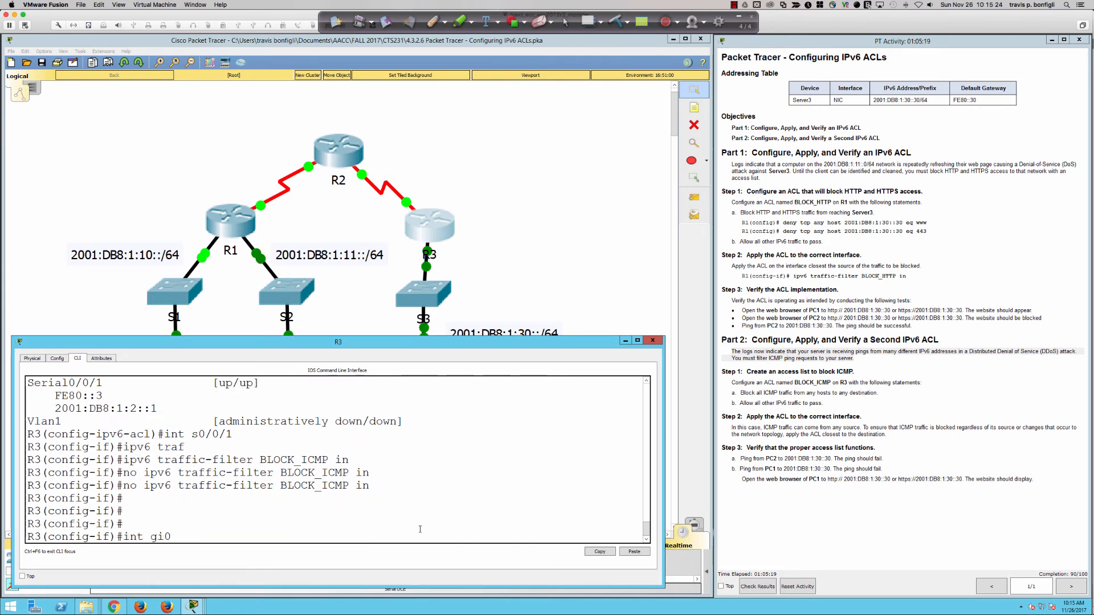
key(Return)
text(ipv6 t)
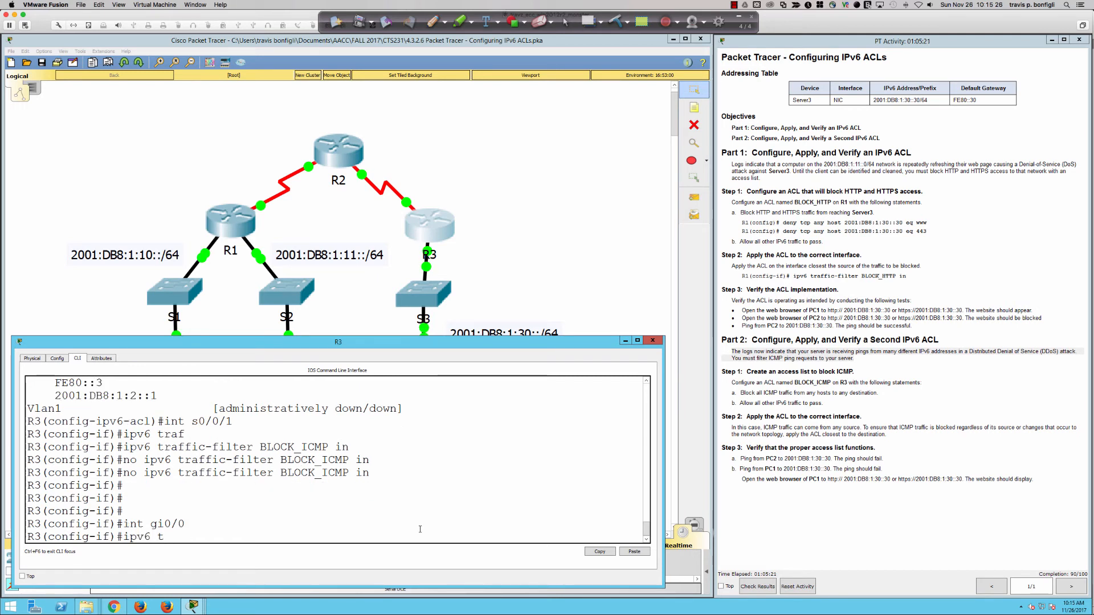
text(raf)
key(Tab)
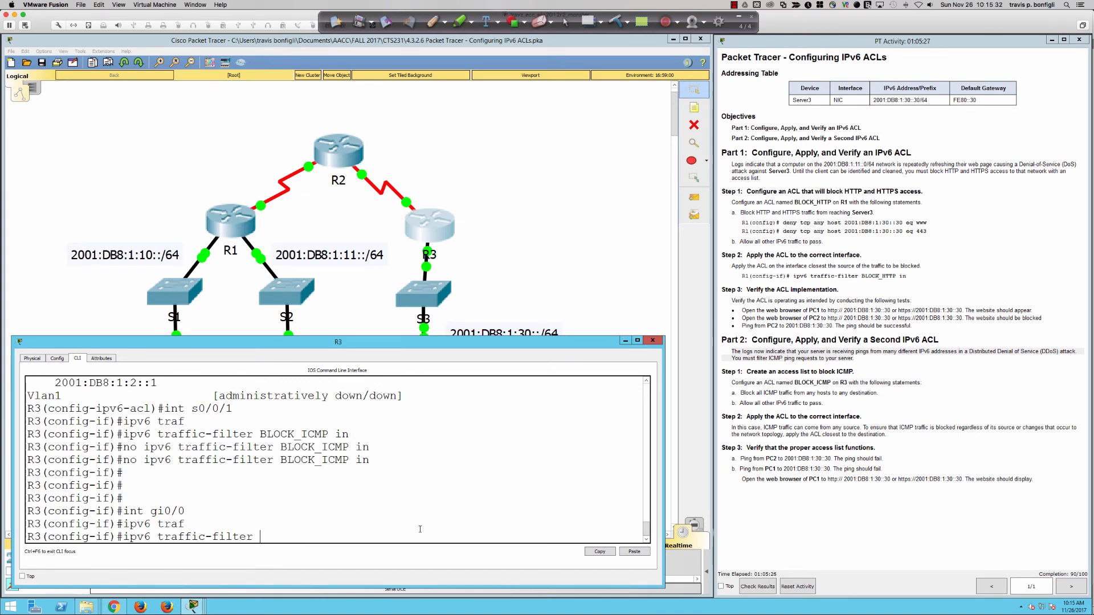
text(BLOCK_ICMP)
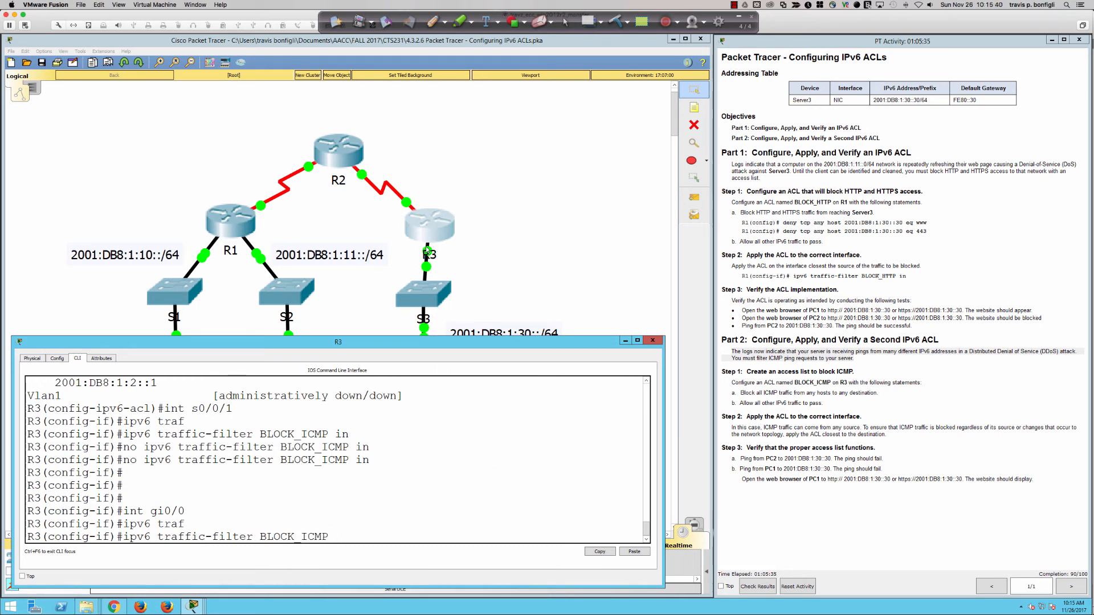
Mark R3's LAN interface with inbound and outbound arrows, underline "to your server", and clear the marks.
click(431, 22)
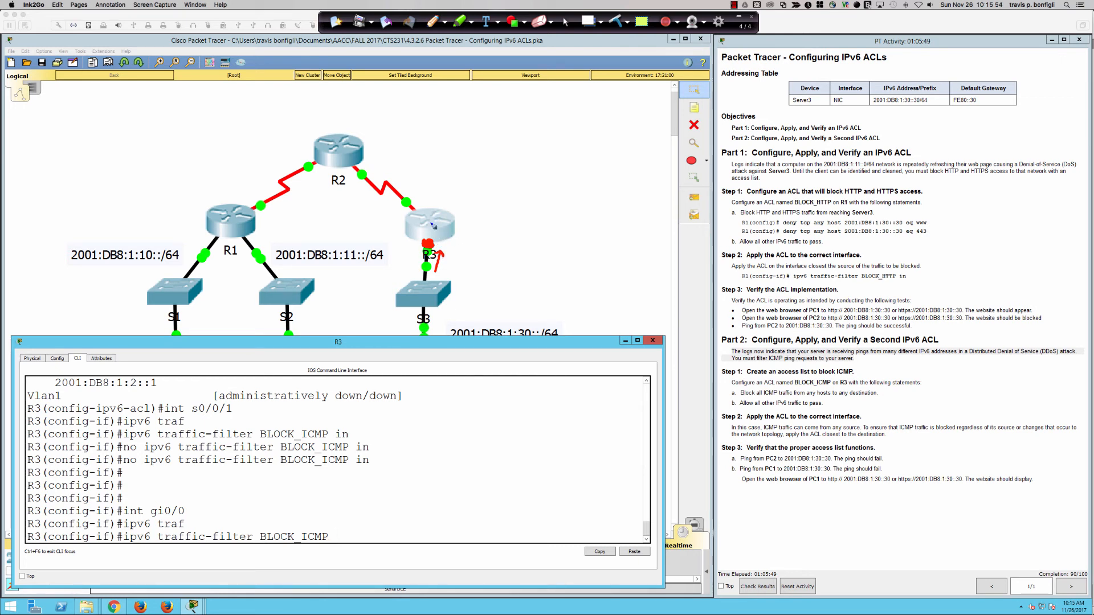
drag(443, 229, 460, 260)
drag(815, 362, 841, 362)
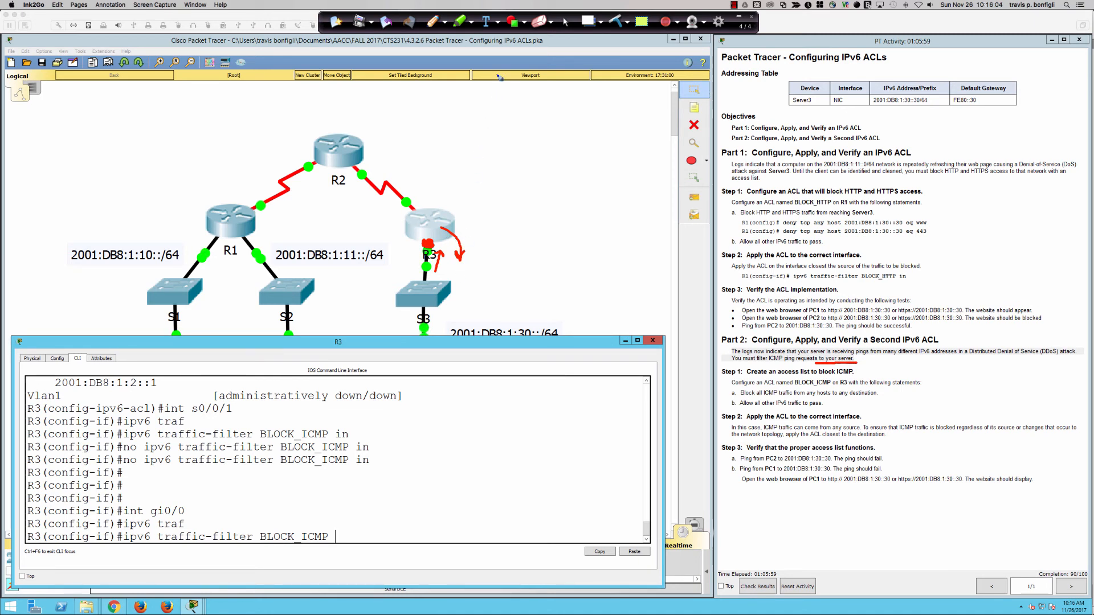
click(538, 21)
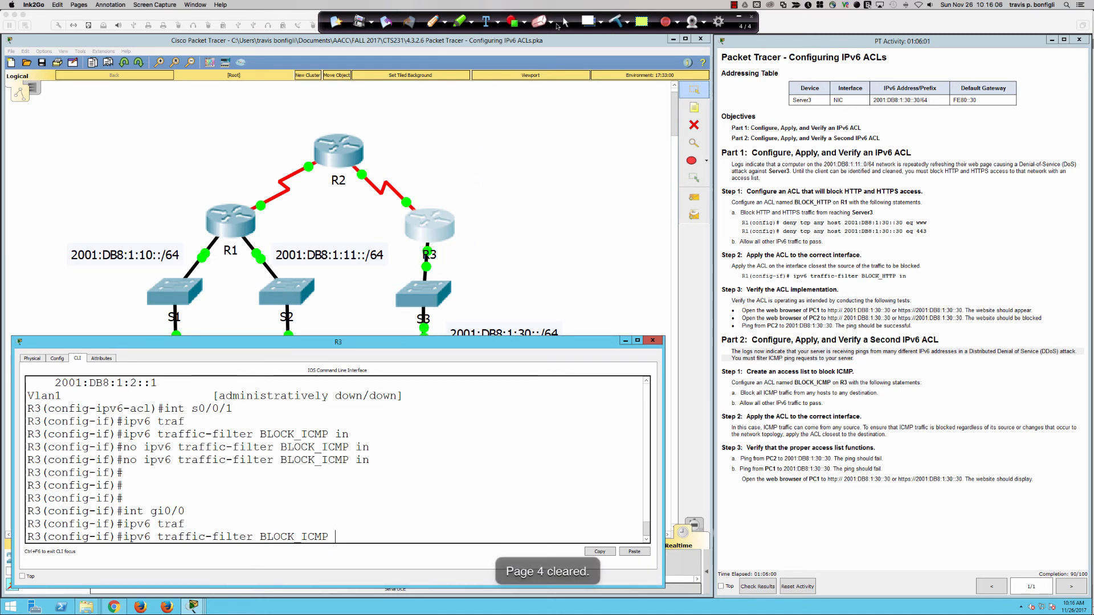
Complete the traffic filter on R3's gi0/0 so that BLOCK_ICMP applies in the out direction, and return to the topology.
click(565, 23)
click(407, 514)
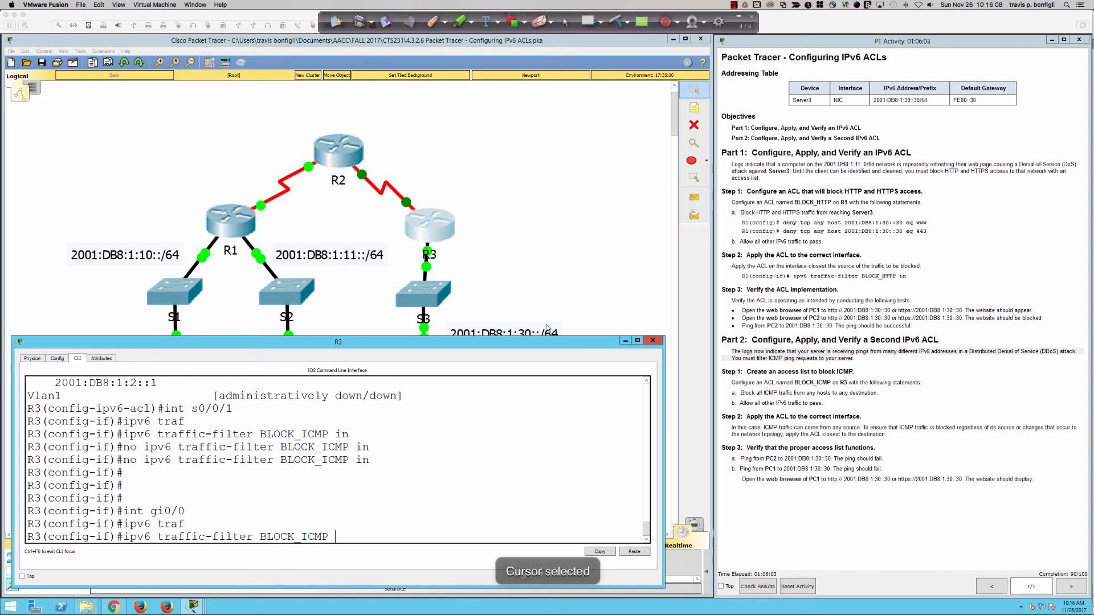
text(out)
key(Return)
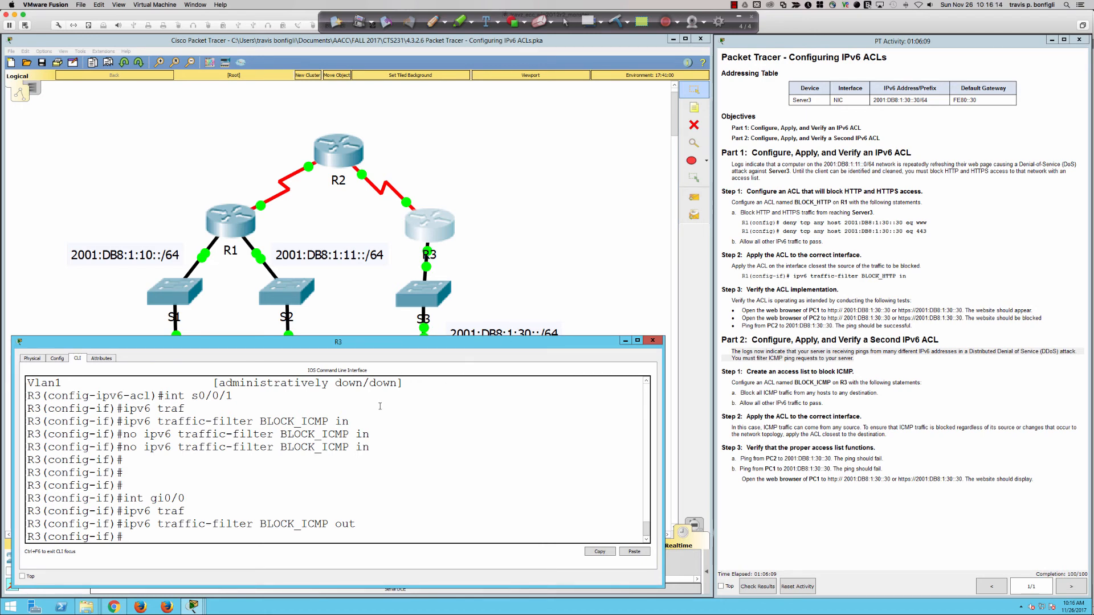
click(460, 262)
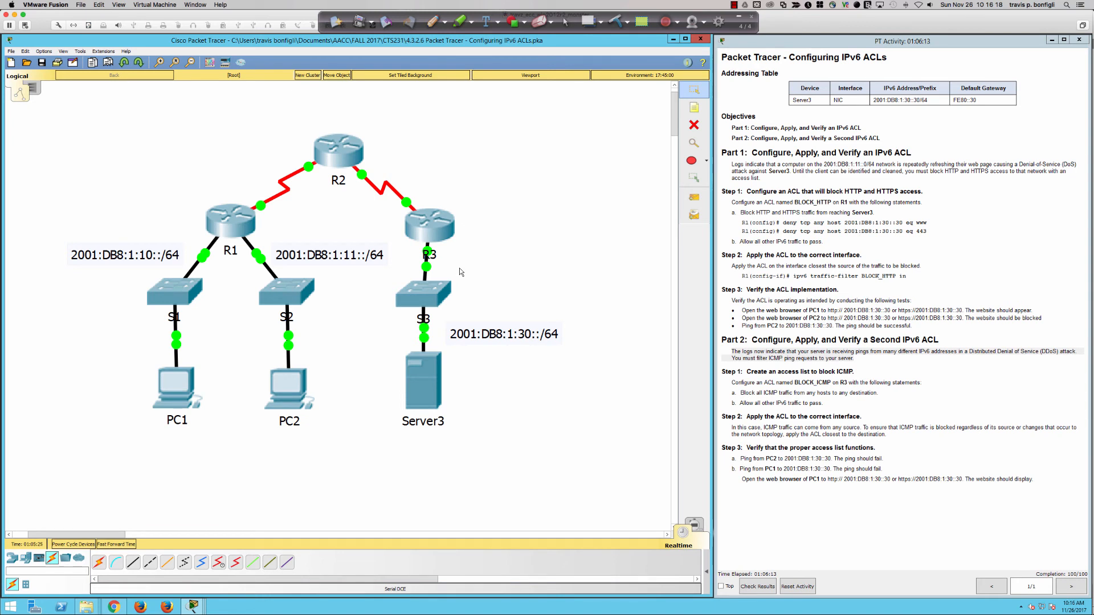
Draw an arrow to R3's LAN interface labelled OUT and another from the R2 link into R3.
click(433, 21)
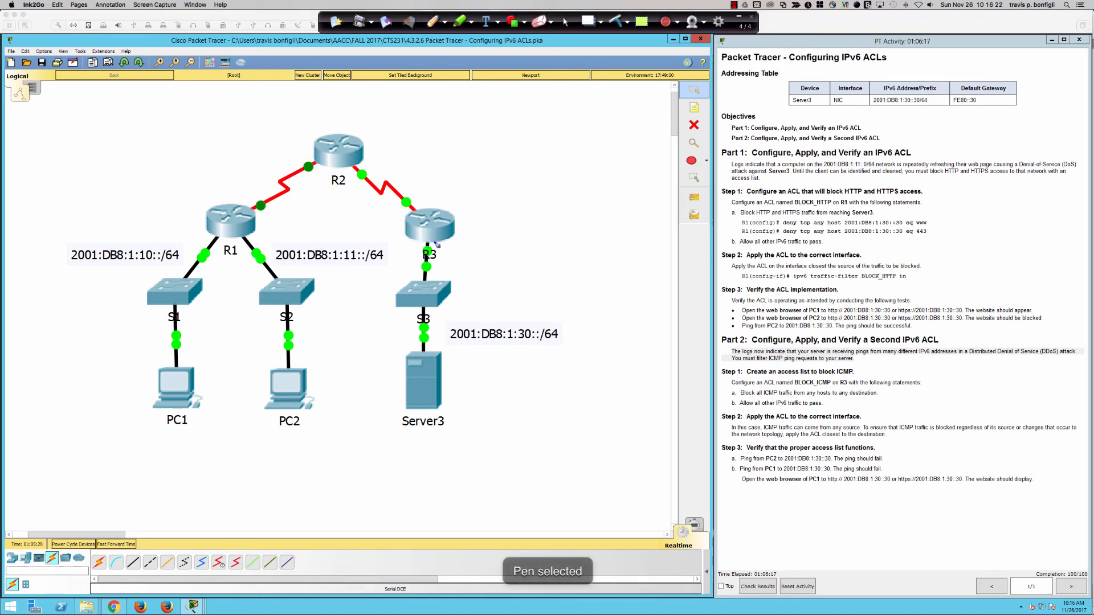
mouse_move(473, 240)
mouse_down()
mouse_move(440, 250)
mouse_move(449, 253)
mouse_up()
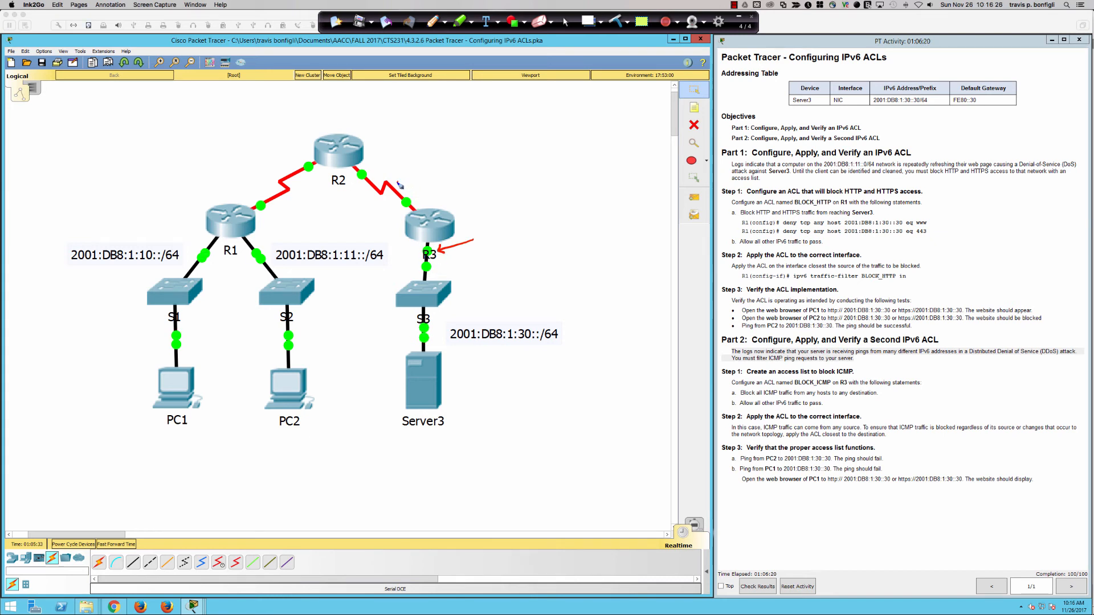
drag(398, 183, 429, 221)
mouse_move(482, 231)
mouse_down()
mouse_move(503, 240)
mouse_move(508, 221)
mouse_move(505, 241)
mouse_up()
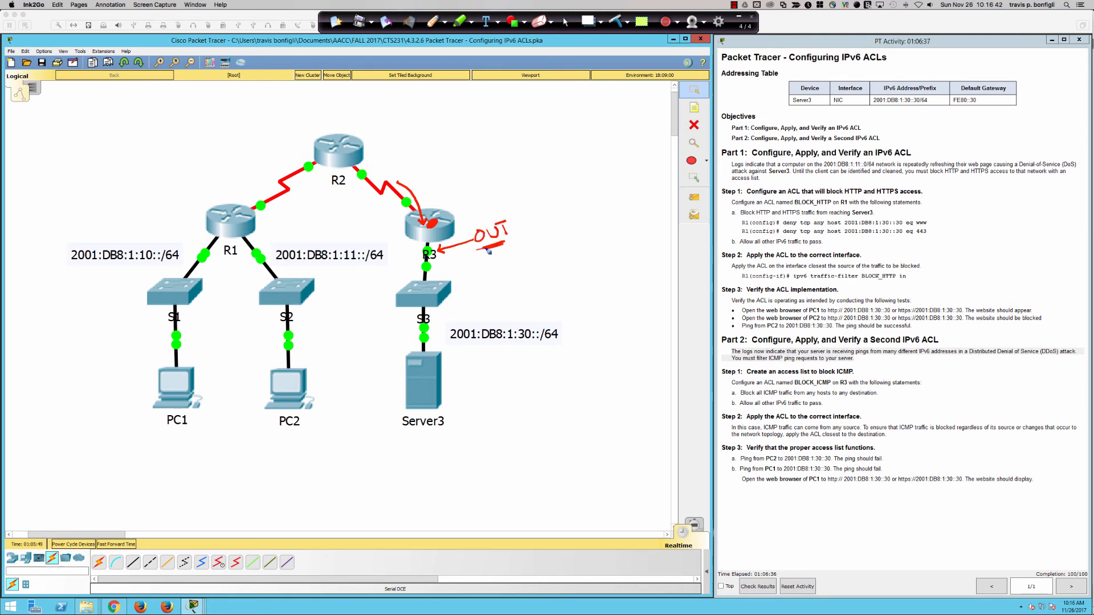
Mark R3's LAN interface with arrows at R3 and down to S3, and underline Server3.
drag(429, 250, 427, 248)
drag(444, 241, 460, 288)
mouse_move(406, 434)
mouse_down()
mouse_move(442, 439)
mouse_move(433, 443)
mouse_up()
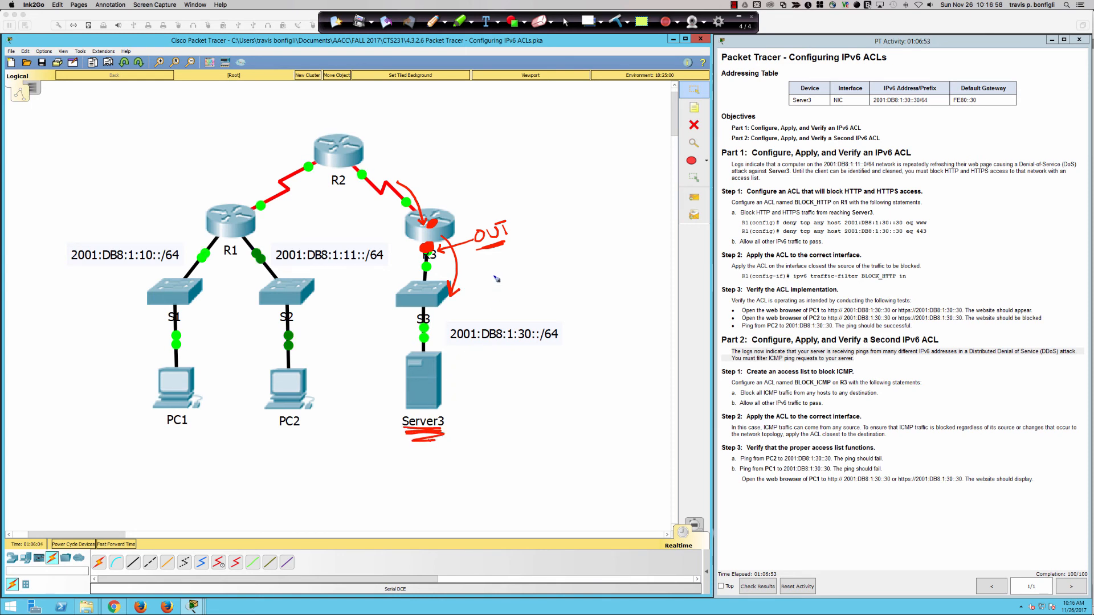
drag(459, 186, 449, 205)
Bracket Part 2 through Step 1, underline OUT again, and mark the Block all ICMP traffic statement with arrows and underlines.
mouse_move(728, 332)
mouse_down()
mouse_move(706, 365)
mouse_move(703, 410)
mouse_move(724, 412)
mouse_up()
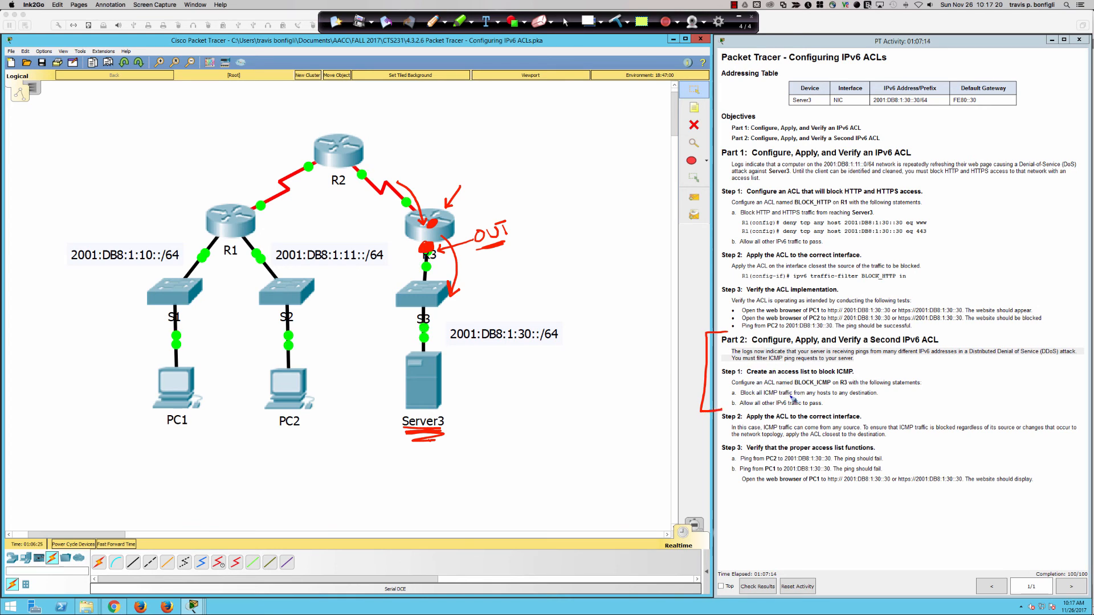
drag(491, 252, 516, 242)
drag(900, 391, 884, 398)
drag(719, 394, 725, 396)
drag(752, 398, 880, 401)
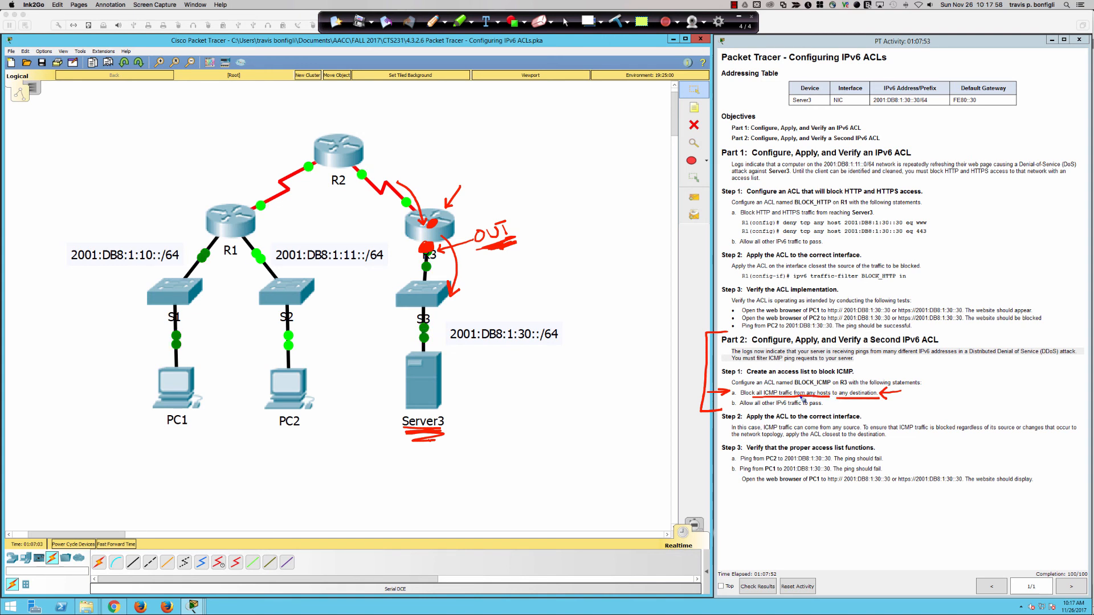
Handwrite "deny icmp any host 2001 — S3" below the topology and draw a box around it.
drag(291, 511, 293, 494)
mouse_move(291, 510)
mouse_down()
mouse_move(331, 498)
mouse_move(467, 498)
mouse_move(480, 518)
mouse_up()
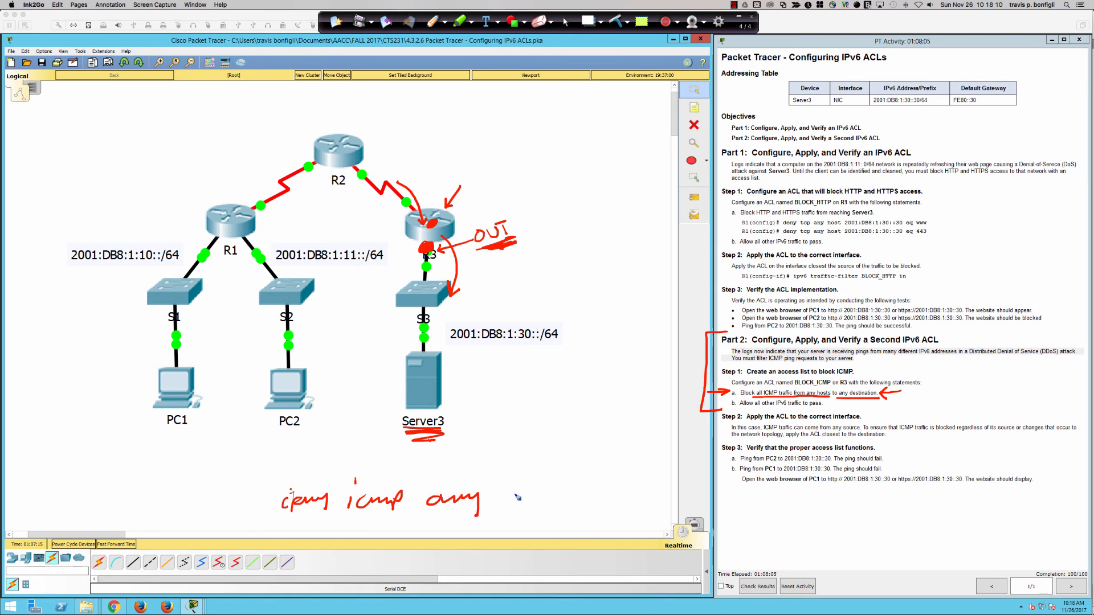
mouse_move(507, 482)
mouse_down()
mouse_move(542, 503)
mouse_move(562, 490)
mouse_move(626, 501)
mouse_move(681, 493)
mouse_move(719, 507)
mouse_up()
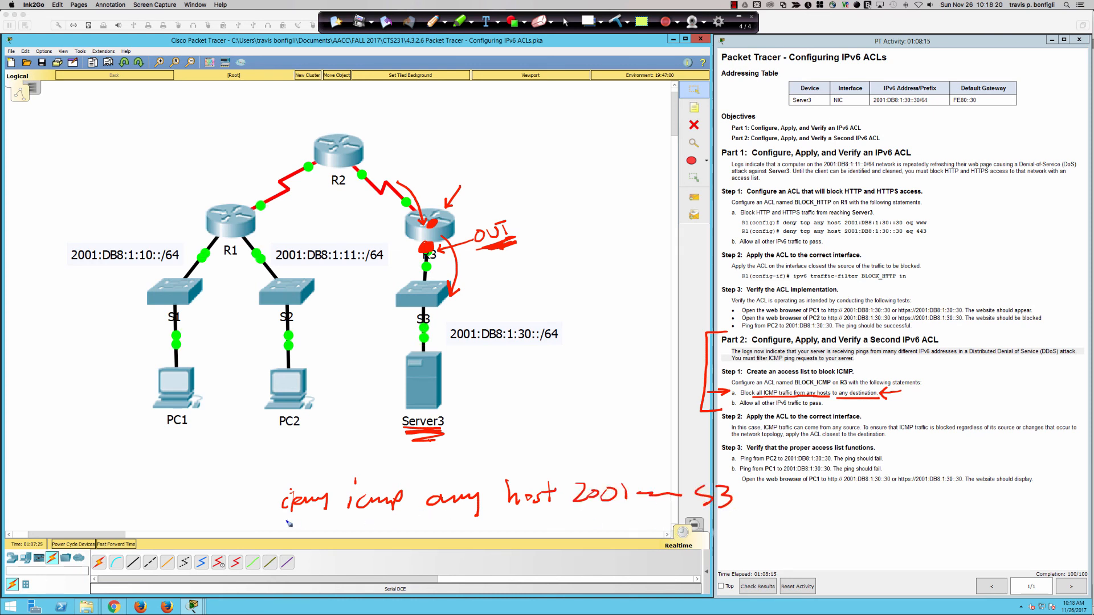
mouse_move(273, 524)
mouse_down()
mouse_move(757, 519)
mouse_move(643, 473)
mouse_move(278, 479)
mouse_move(278, 525)
mouse_up()
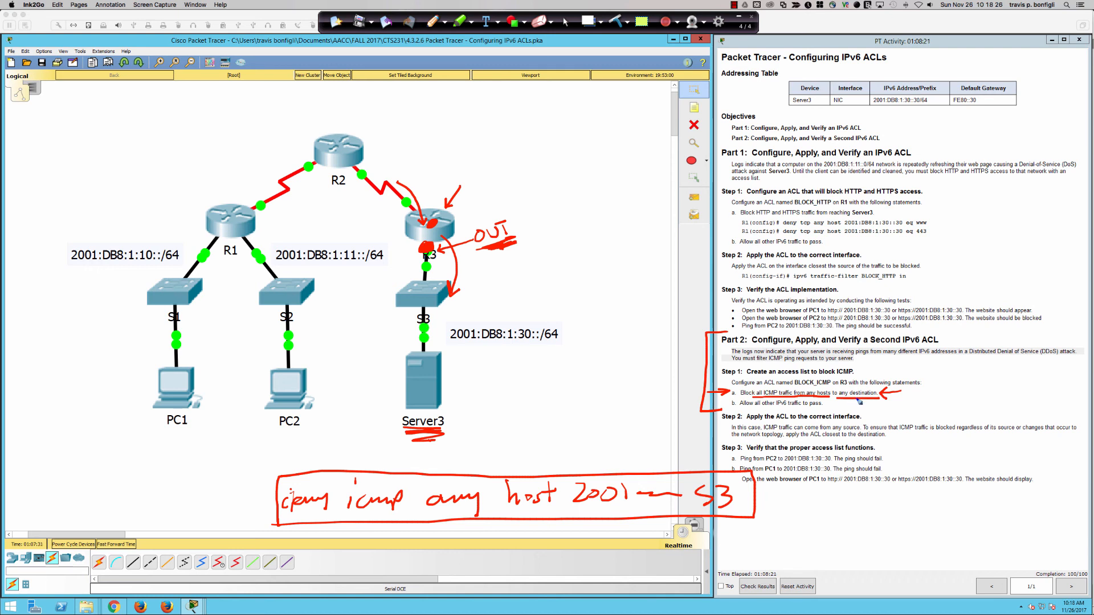
Circle "any destination", link the underlined "filter ICMP ping requests to your server" to it by arrow, and clear all marks.
mouse_move(835, 389)
mouse_down()
mouse_move(877, 398)
mouse_move(863, 388)
mouse_up()
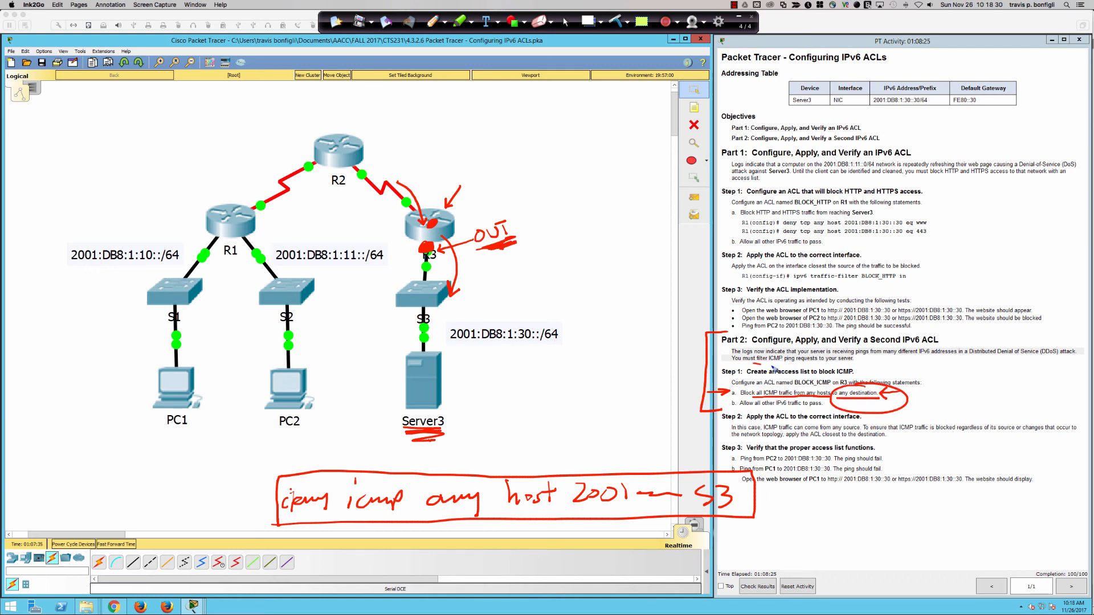
mouse_move(774, 369)
mouse_down()
mouse_move(853, 367)
mouse_move(867, 377)
mouse_up()
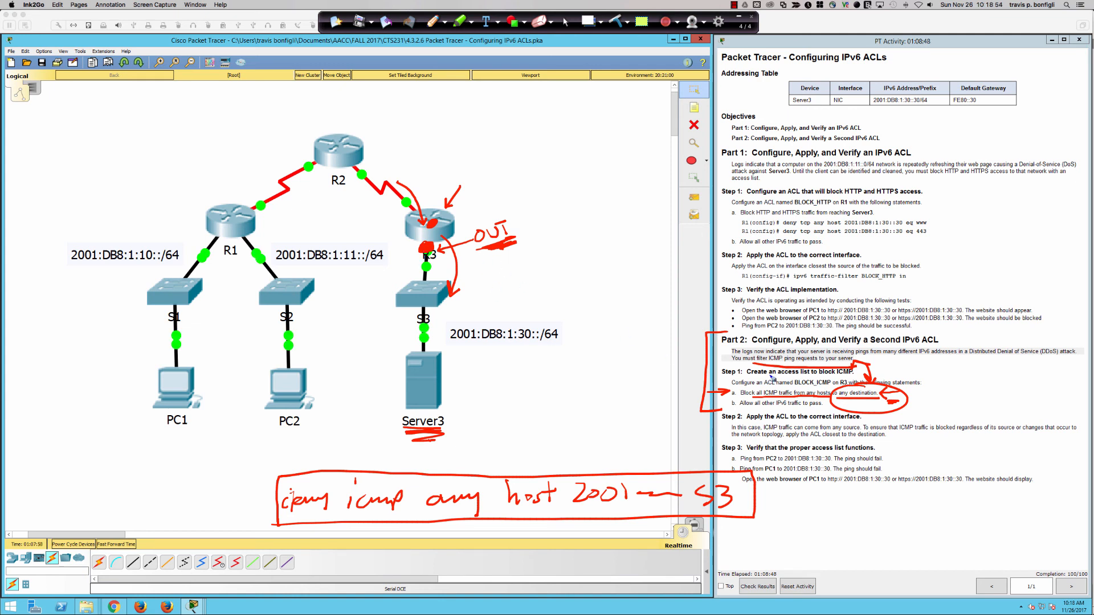
click(616, 22)
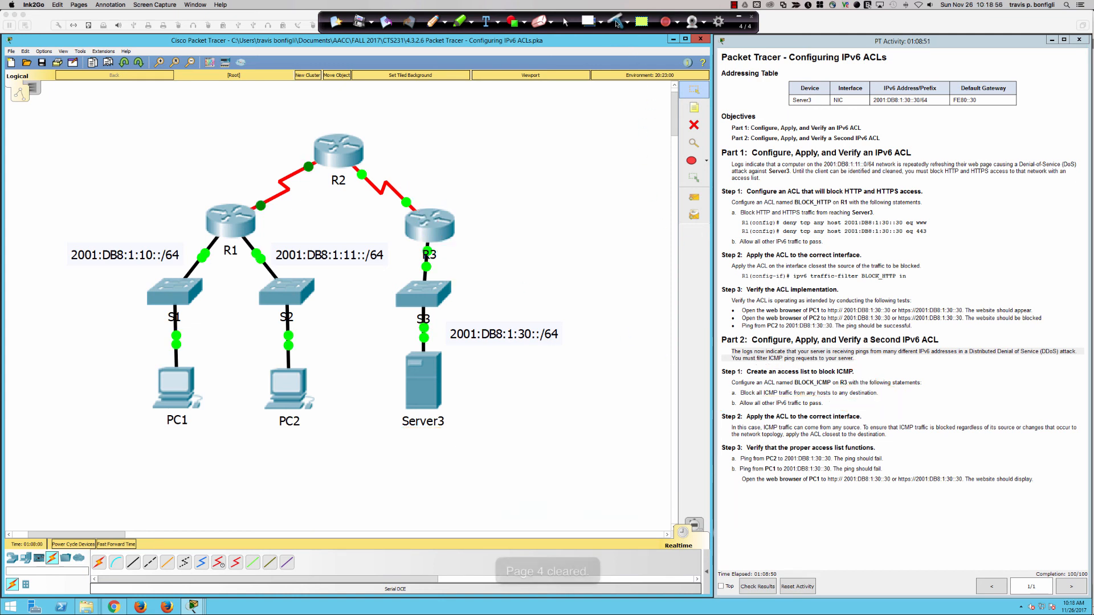
Draw a red box around the 2001:DB8:1:30::/64 label and underline "You must filter ICMP ping requests to your server" in Part 2.
click(565, 22)
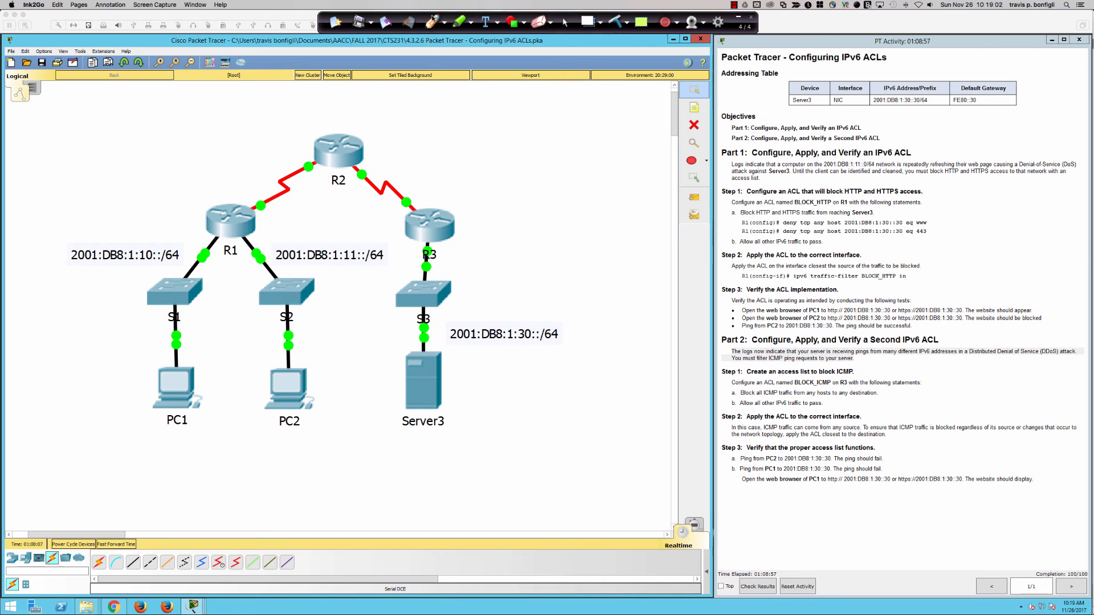
click(432, 21)
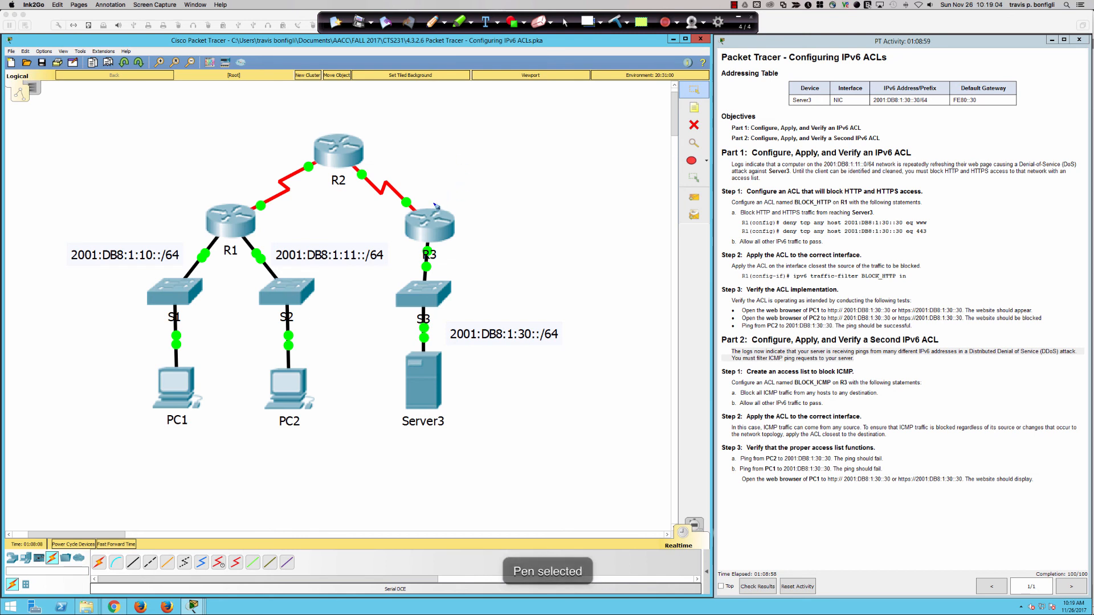
mouse_move(489, 318)
mouse_down()
mouse_move(453, 324)
mouse_move(469, 348)
mouse_move(561, 334)
mouse_move(459, 317)
mouse_up()
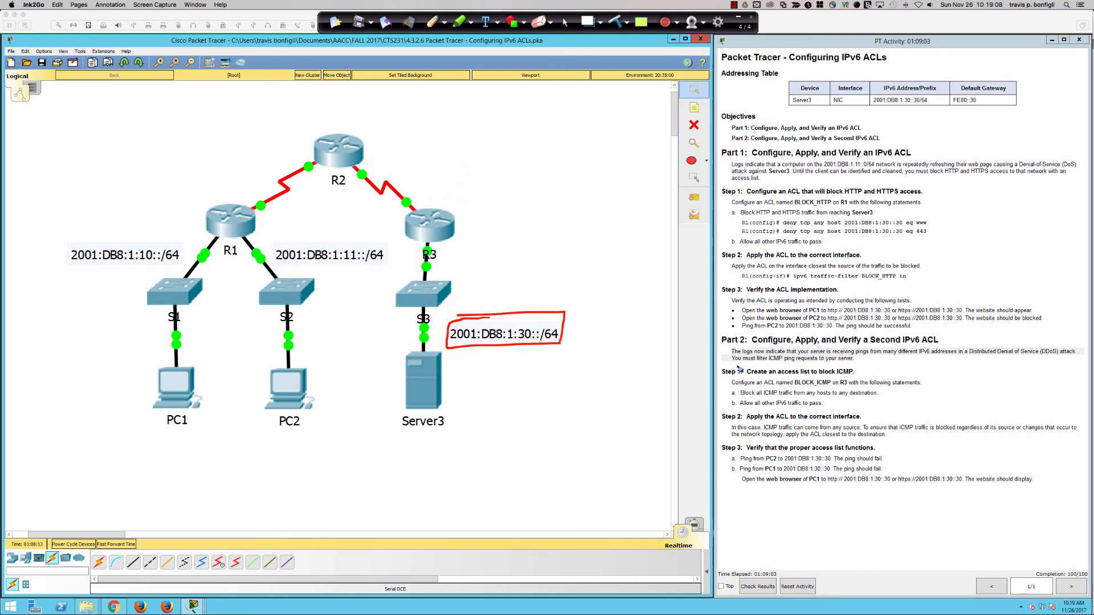
drag(736, 365, 856, 367)
Mark R3's serial interface with a dot, an arrow and a checked "IN", point an arrow at R3, and box the activity's completion score.
drag(410, 211, 423, 197)
mouse_move(423, 190)
mouse_down()
mouse_move(462, 167)
mouse_move(450, 172)
mouse_up()
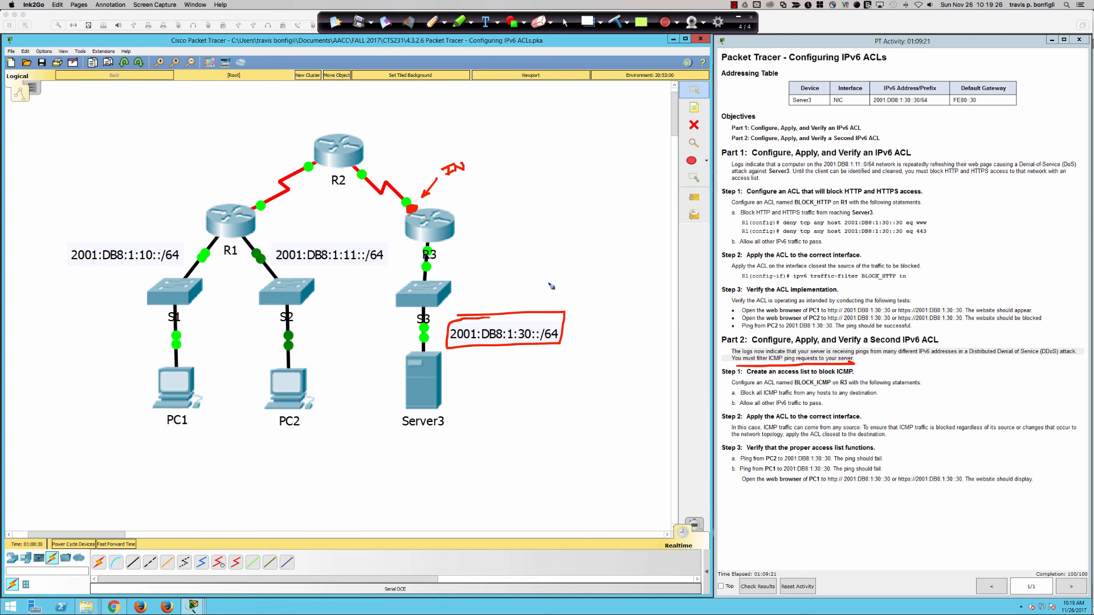
mouse_move(477, 194)
mouse_down()
mouse_move(460, 210)
mouse_move(471, 210)
mouse_up()
mouse_move(1068, 560)
mouse_down()
mouse_move(1026, 587)
mouse_move(1089, 570)
mouse_move(1091, 558)
mouse_up()
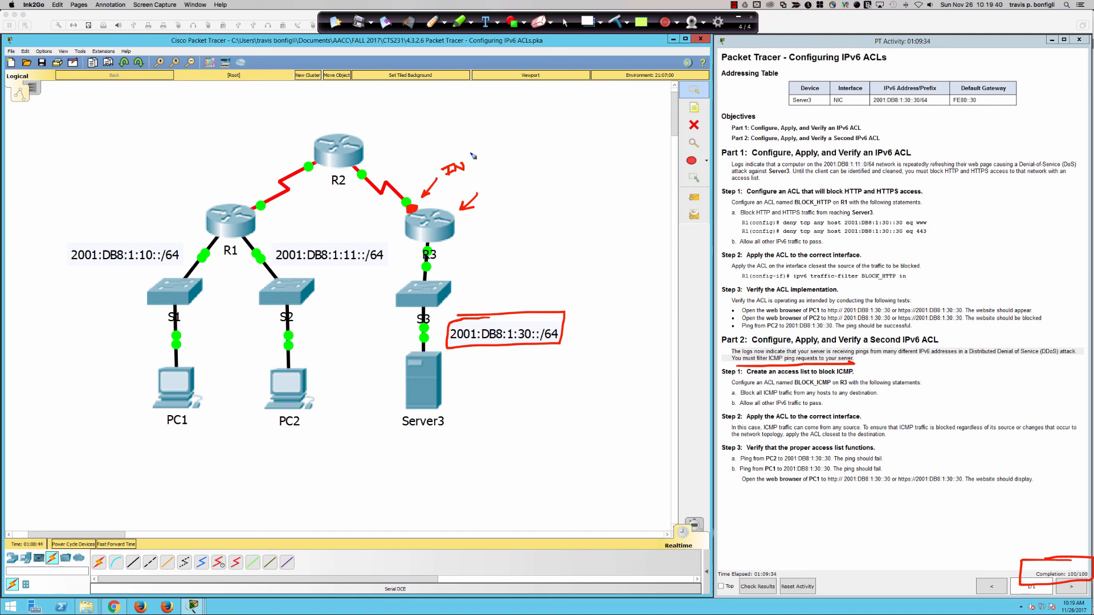
drag(469, 150, 490, 136)
Point arrows at the "Block all ICMP traffic" statement, and mark R3's LAN interface with a dot, an arrow and a long arrow down to Server3.
drag(897, 389, 884, 393)
mouse_move(710, 392)
mouse_down()
mouse_move(734, 393)
mouse_move(723, 395)
mouse_up()
drag(427, 245, 428, 243)
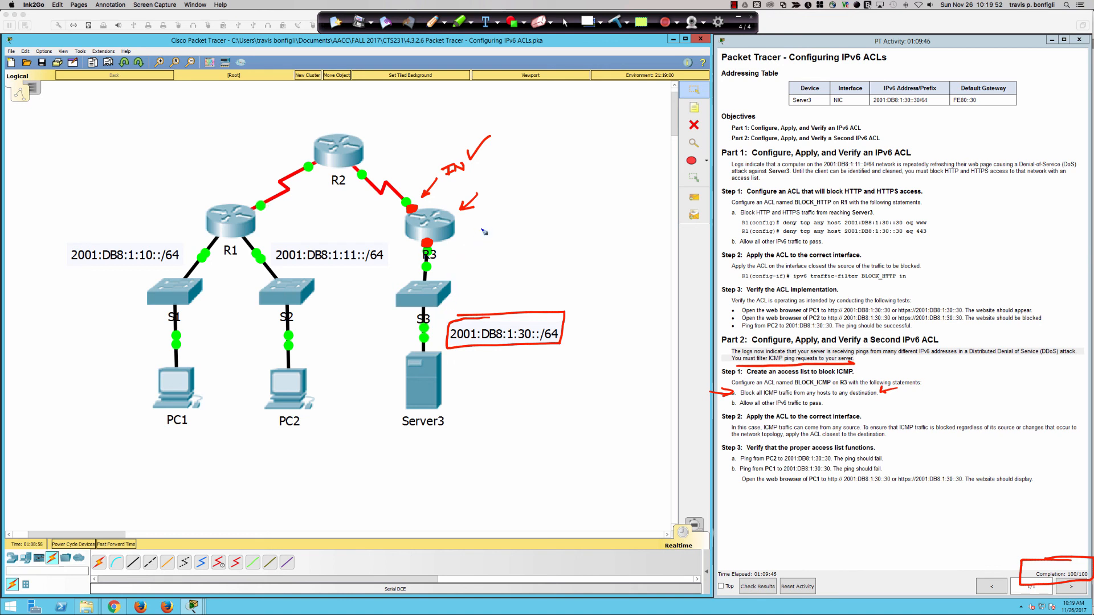
mouse_move(482, 229)
mouse_down()
mouse_move(444, 244)
mouse_move(458, 247)
mouse_up()
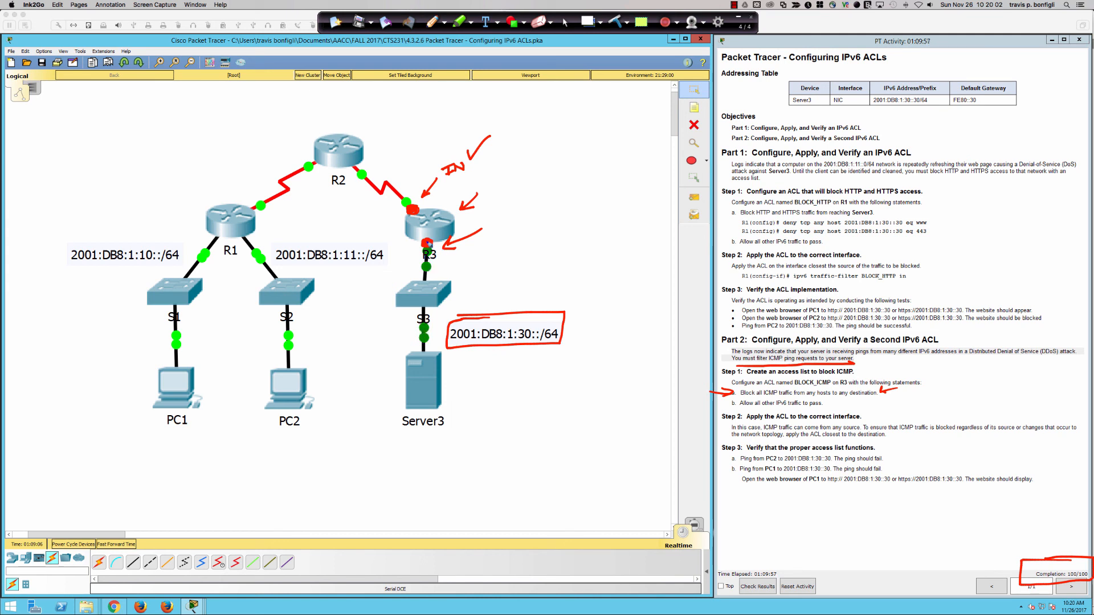
mouse_move(498, 239)
mouse_down()
mouse_move(442, 348)
mouse_move(456, 347)
mouse_up()
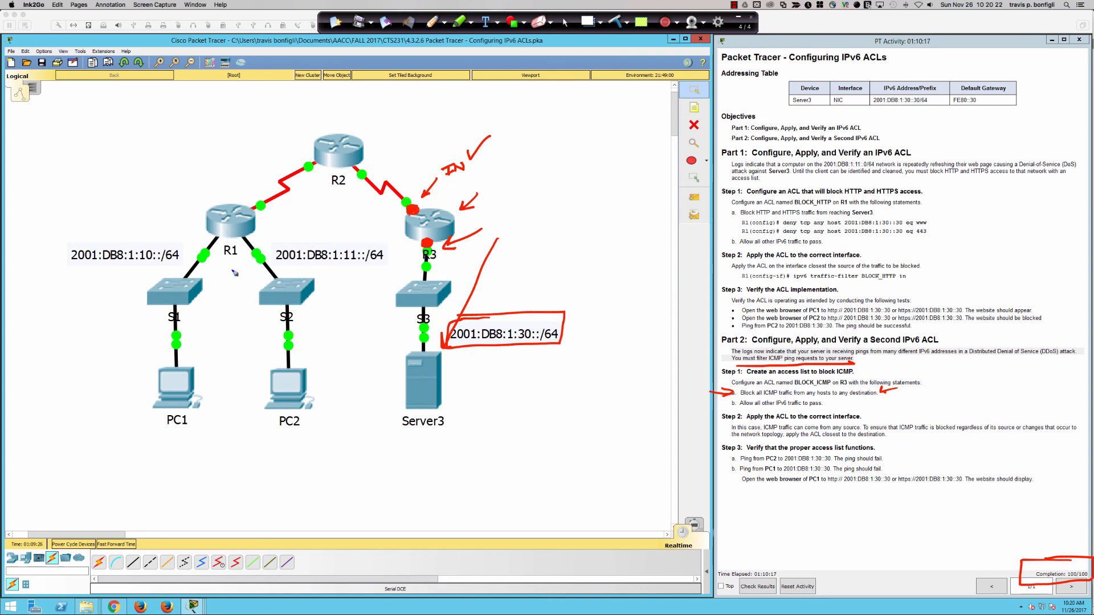
Handwrite a short note beside R3's LAN interface and clear all marks from the page.
mouse_move(506, 233)
mouse_down()
mouse_move(507, 251)
mouse_move(549, 242)
mouse_move(539, 249)
mouse_up()
drag(552, 226, 548, 248)
drag(539, 240, 568, 232)
click(616, 22)
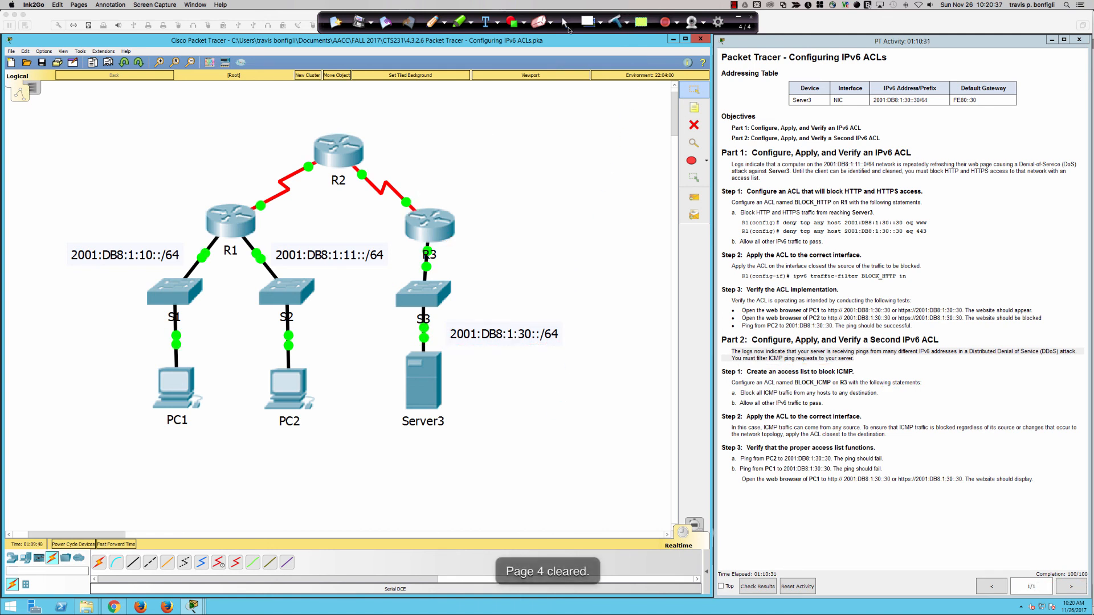
Return to the normal cursor and highlight the introductory paragraph of Part 2 about the DDoS pings.
click(566, 24)
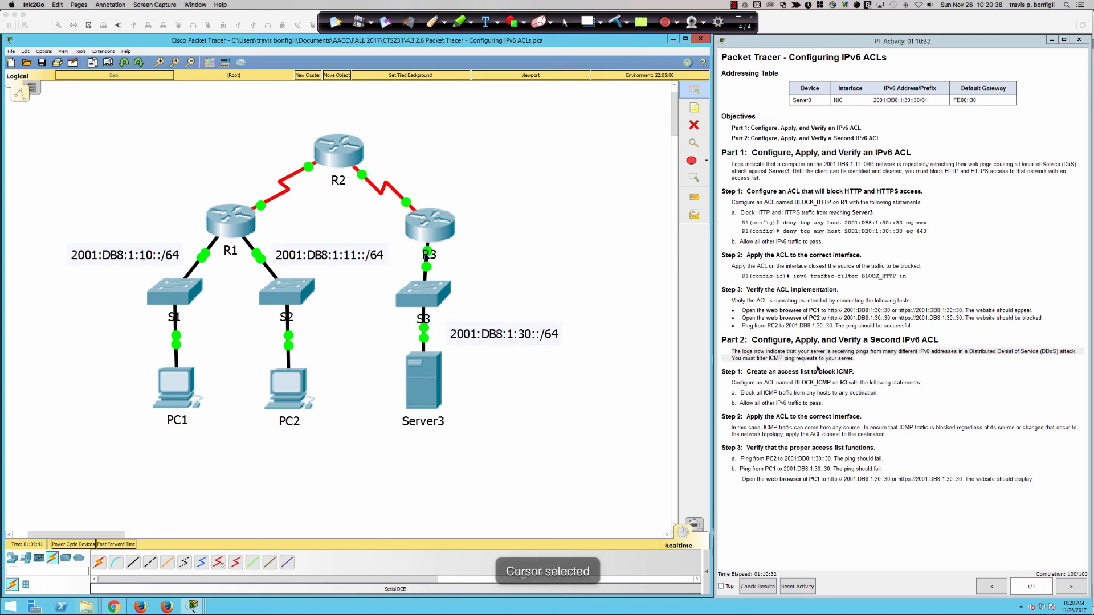
click(723, 354)
triple_click(733, 358)
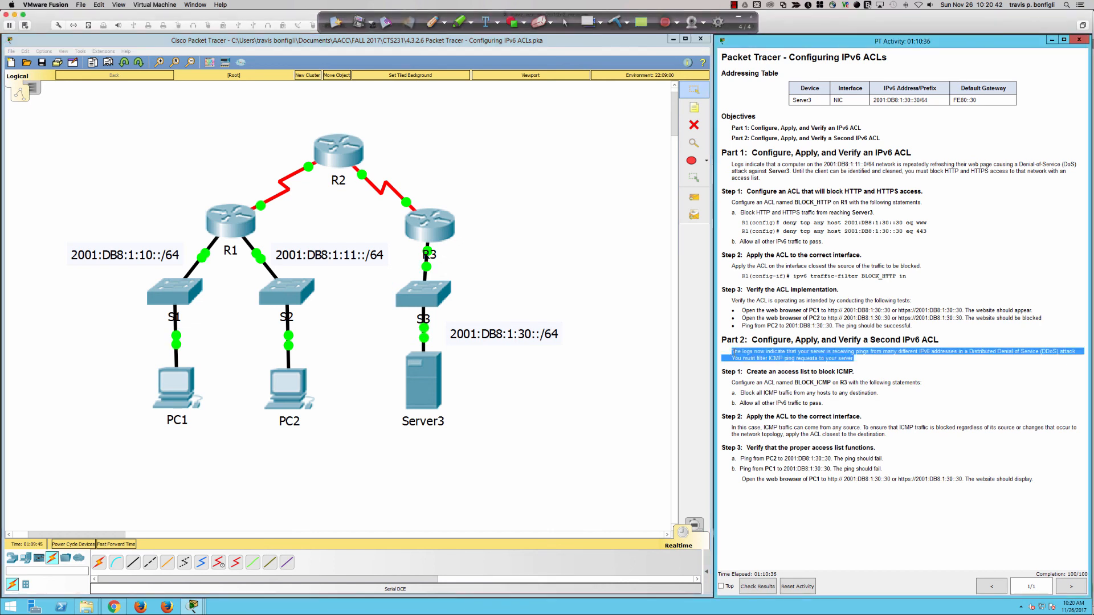